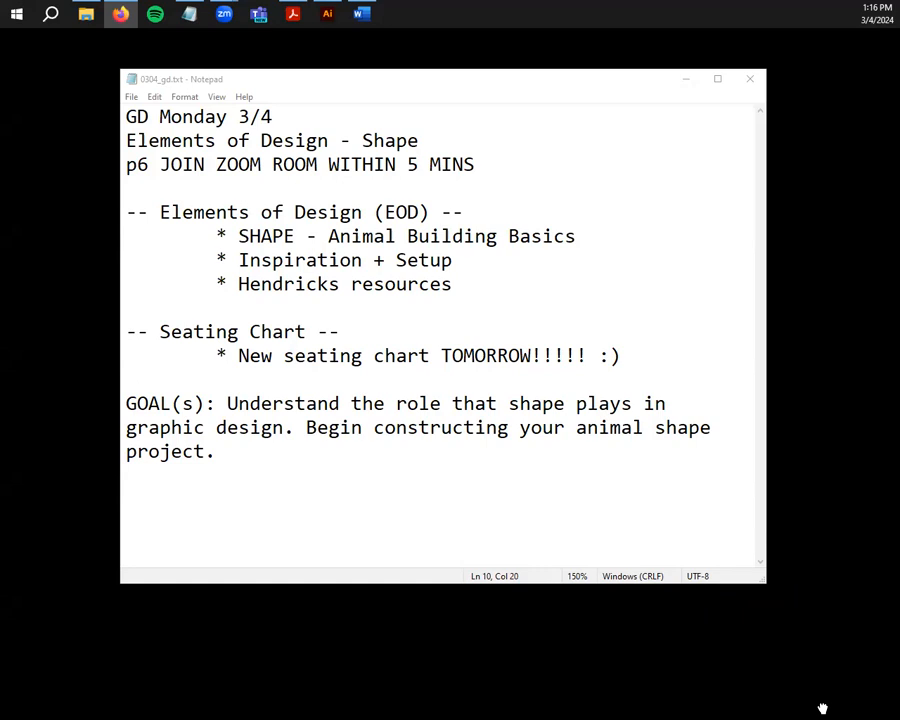
# Review the Elements of Design and Seating Chart sections of the 0304_gd.txt class notes
pyautogui.click(342, 307)
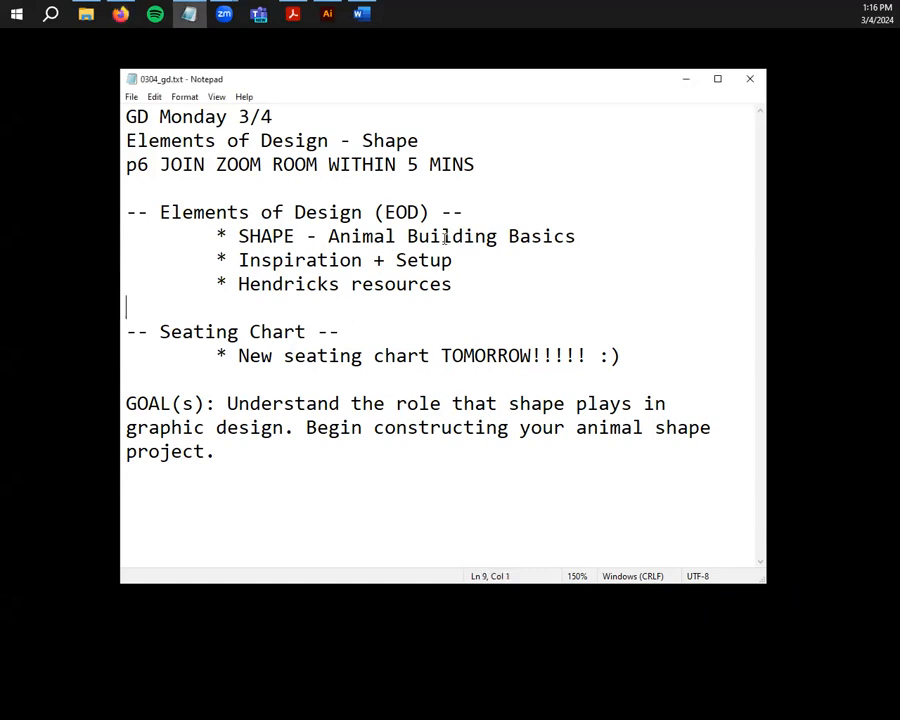
pyautogui.moveTo(502, 219); pyautogui.dragTo(126, 214)
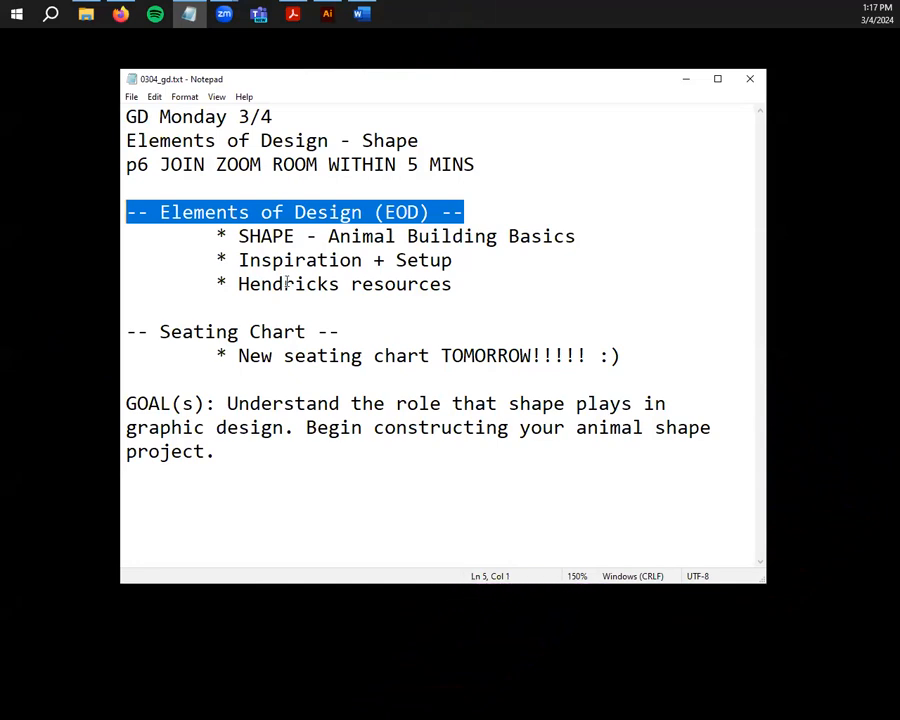
pyautogui.click(496, 355)
pyautogui.click(373, 212)
pyautogui.hotkey('shift', 'Home')
pyautogui.press('Home')
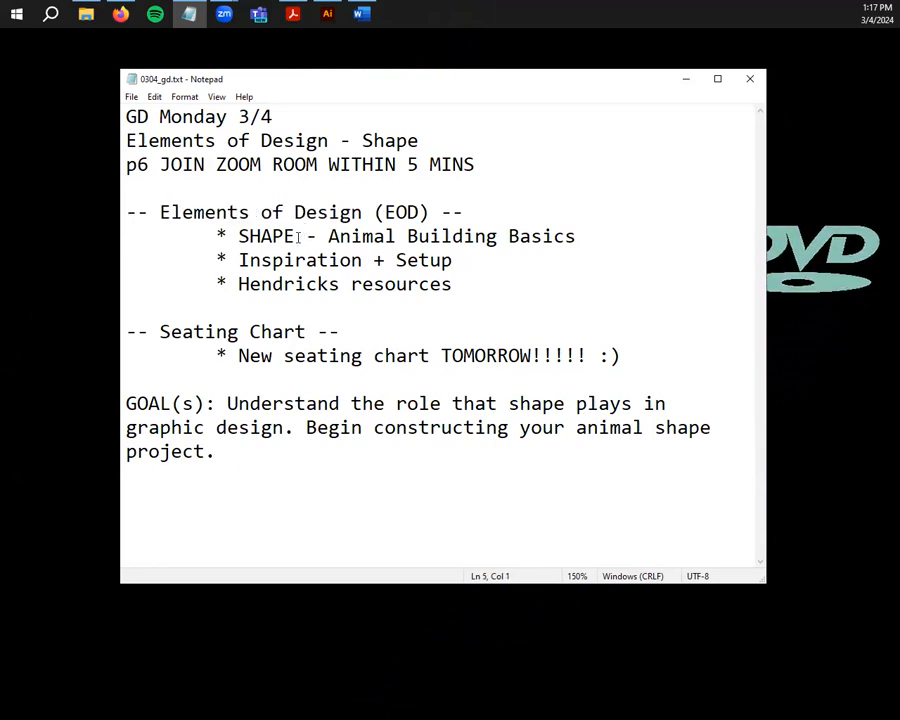
pyautogui.moveTo(305, 236); pyautogui.dragTo(238, 236)
pyautogui.moveTo(320, 236); pyautogui.dragTo(576, 237)
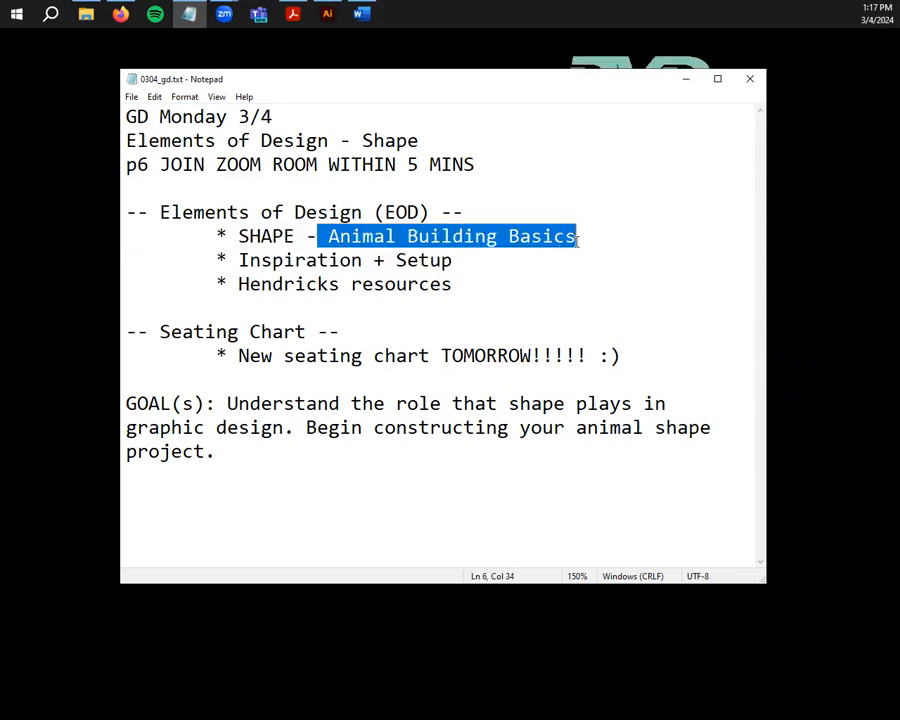
pyautogui.click(497, 237)
pyautogui.moveTo(454, 260); pyautogui.dragTo(272, 260)
pyautogui.click(317, 284)
pyautogui.moveTo(455, 291); pyautogui.dragTo(96, 262)
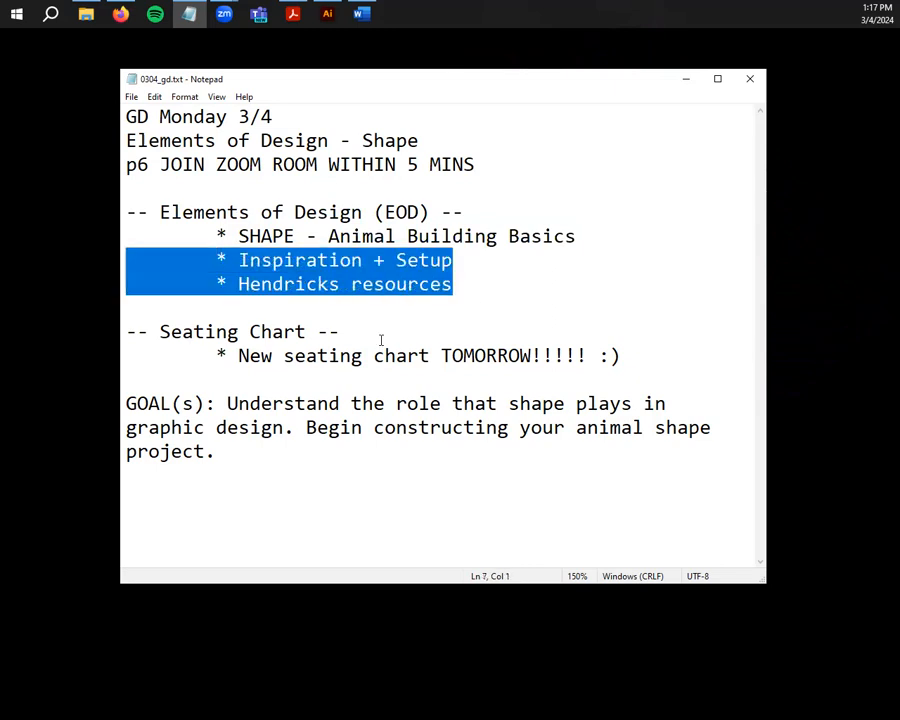
pyautogui.click(400, 298)
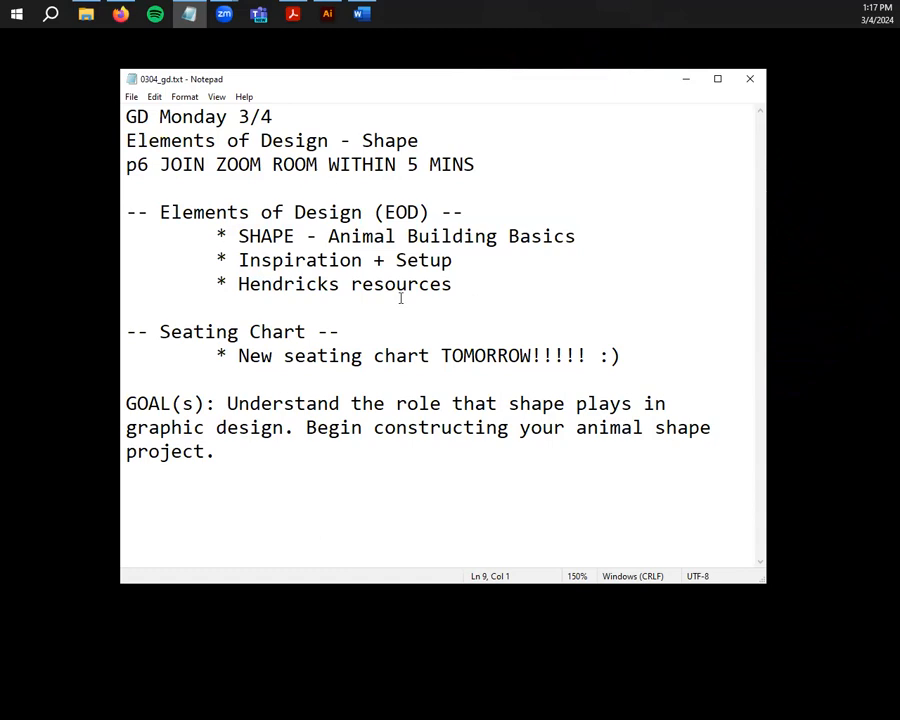
pyautogui.moveTo(620, 357); pyautogui.dragTo(112, 327)
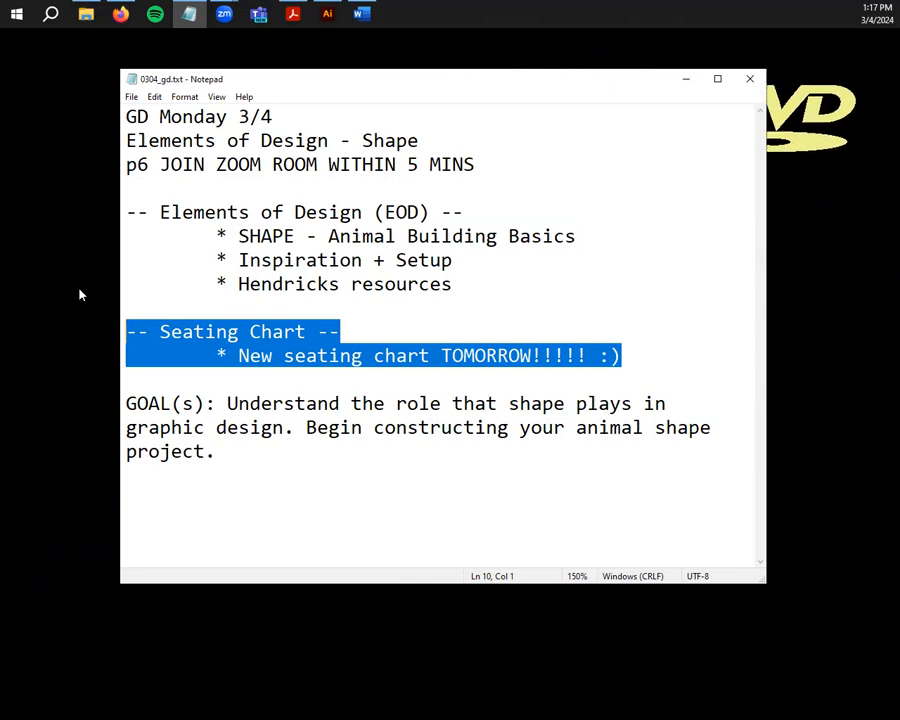
pyautogui.click(466, 282)
# Switch to Firefox and open the PROJ 3.1 EOD Shape - Building Creatures assignment through the p6 Mon 3/4 -> Fri 3/8 announcement in Student View
pyautogui.click(122, 14)
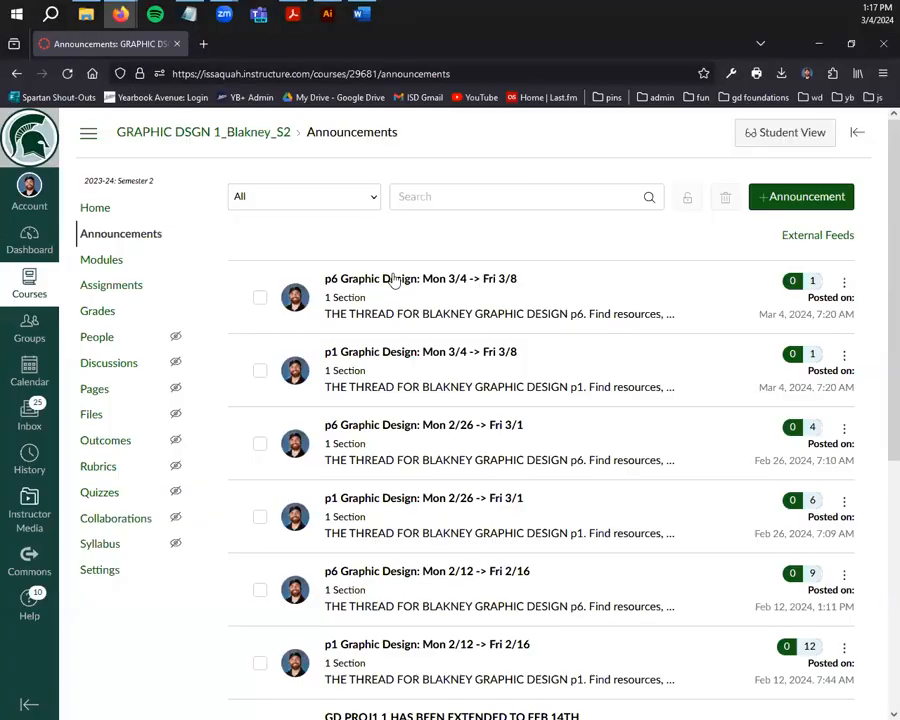
pyautogui.click(388, 277)
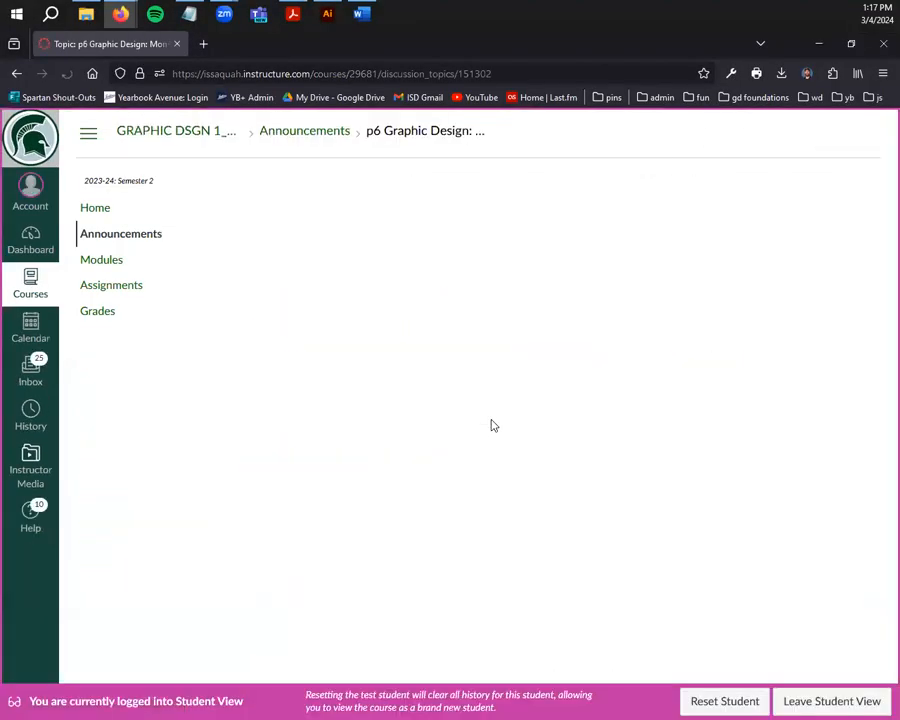
pyautogui.click(358, 524)
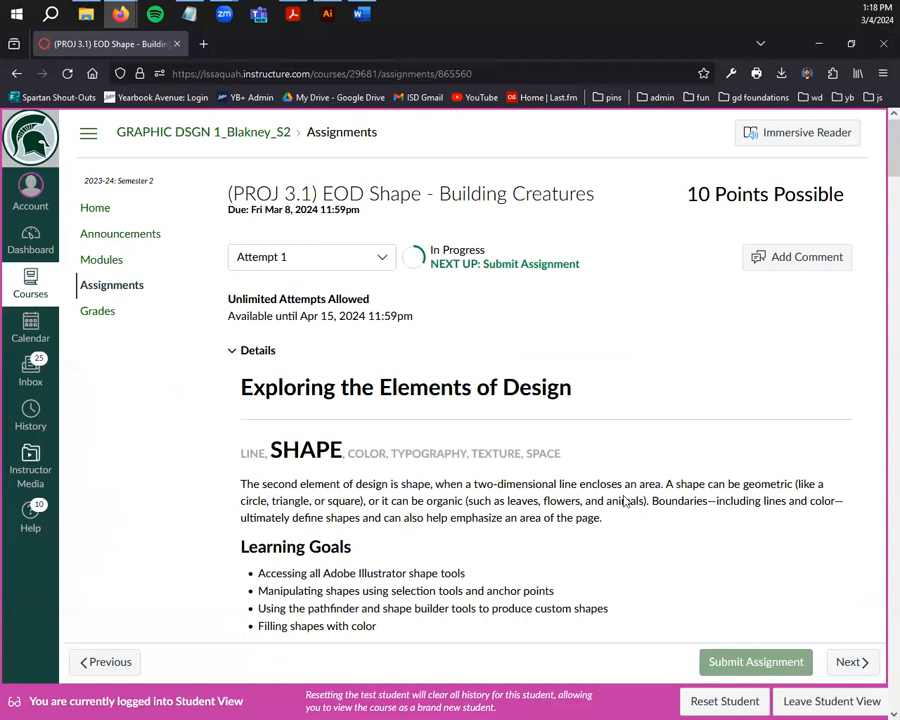
# Examine the assignment's description of the shape element, then view the darkAsset 7.png image and close it
pyautogui.moveTo(270, 450); pyautogui.dragTo(213, 459)
pyautogui.moveTo(343, 452); pyautogui.dragTo(265, 452)
pyautogui.click(316, 484)
pyautogui.scroll(-1, 293, 480)
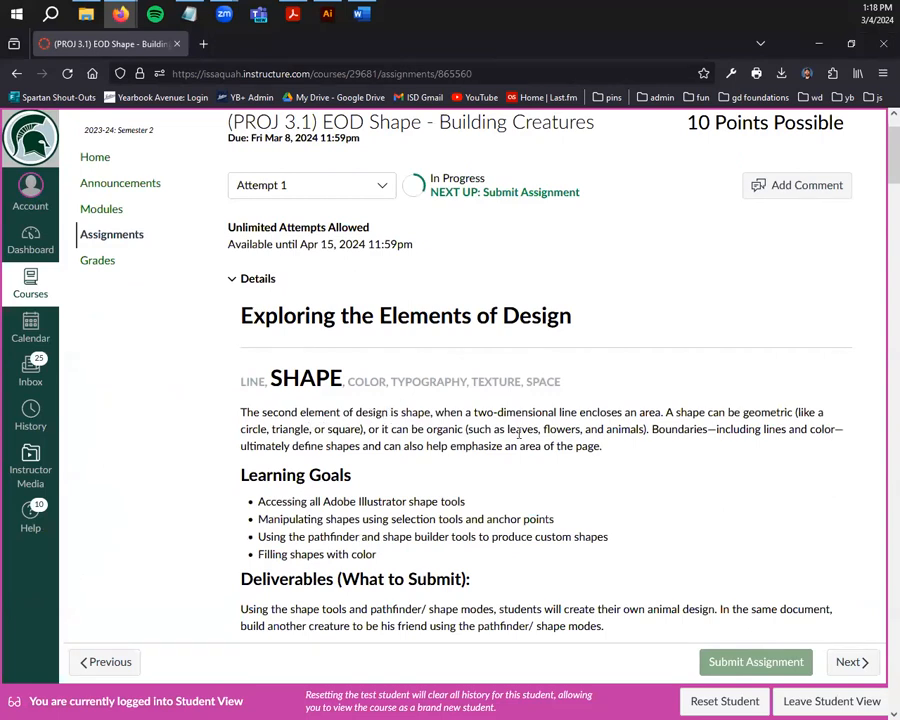
pyautogui.moveTo(566, 413); pyautogui.dragTo(672, 427)
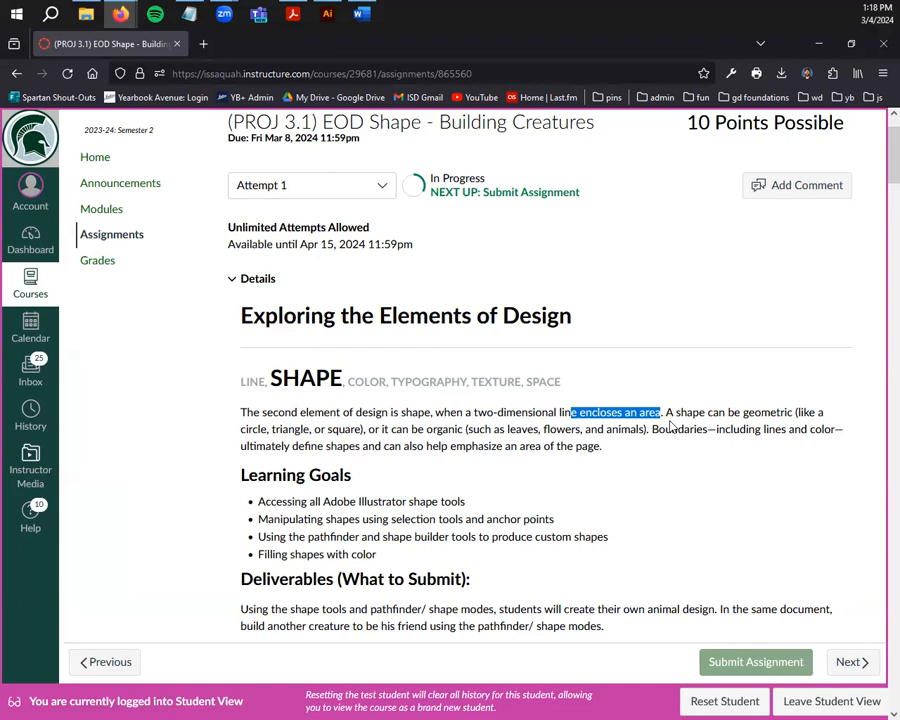
pyautogui.click(690, 427)
pyautogui.moveTo(662, 412); pyautogui.dragTo(810, 413)
pyautogui.moveTo(718, 410); pyautogui.dragTo(718, 428)
pyautogui.click(712, 432)
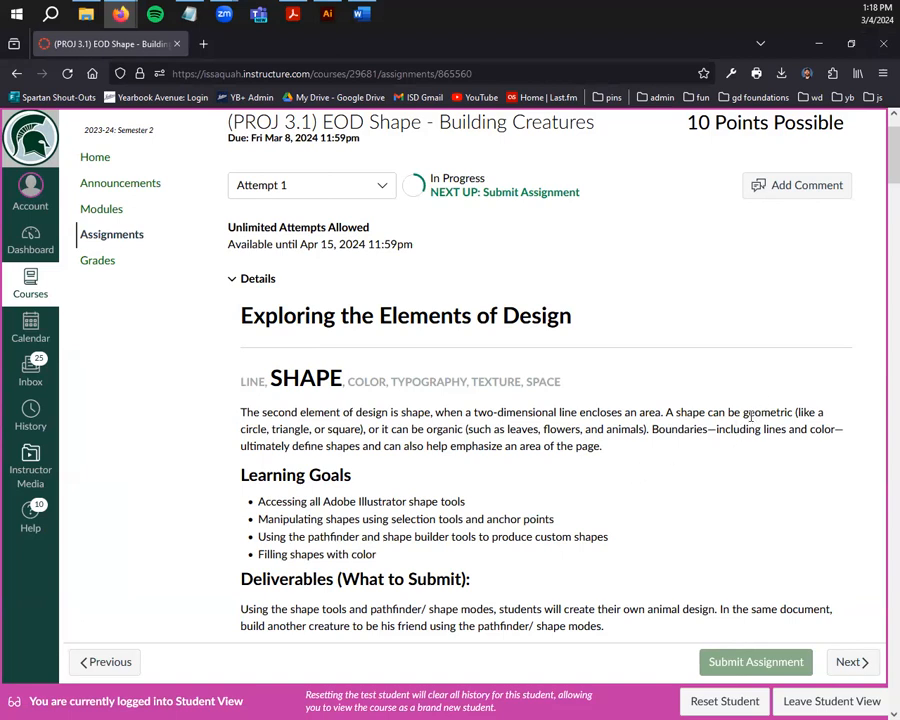
pyautogui.moveTo(670, 412); pyautogui.dragTo(833, 418)
pyautogui.click(832, 414)
pyautogui.moveTo(366, 429); pyautogui.dragTo(650, 434)
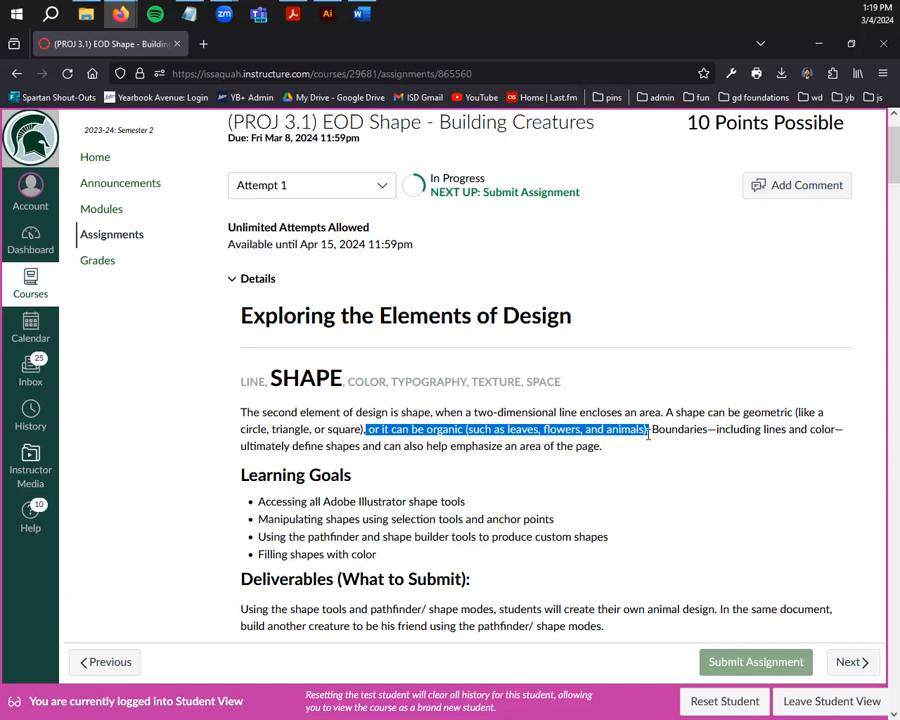
pyautogui.moveTo(651, 429); pyautogui.dragTo(860, 461)
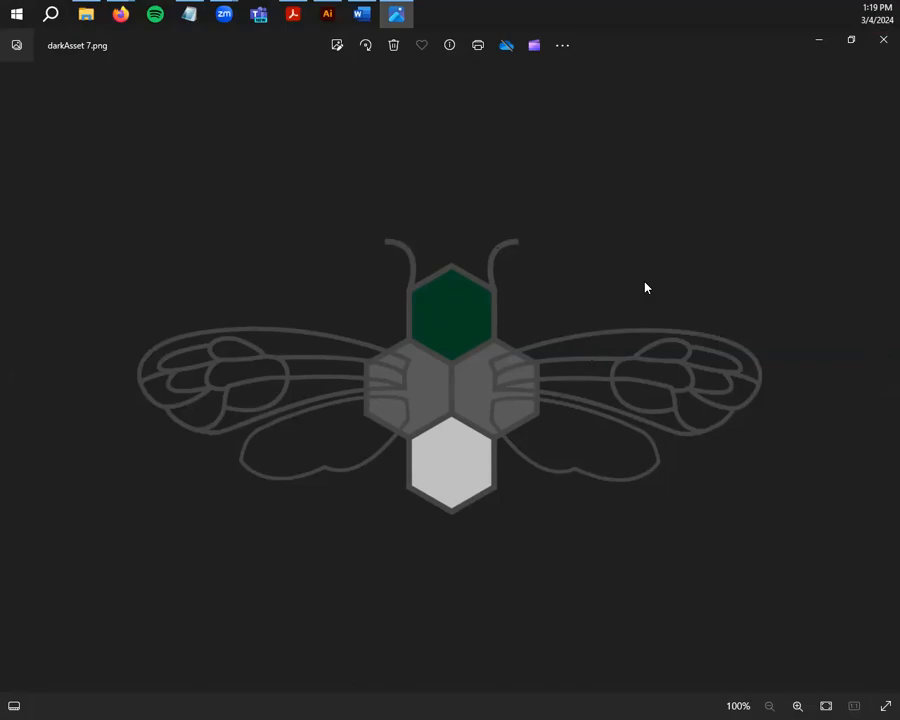
pyautogui.click(882, 40)
# Read through the assignment's Learning Goals on shape tools, anchor points, pathfinder and color fills
pyautogui.moveTo(394, 484); pyautogui.dragTo(224, 478)
pyautogui.click(222, 494)
pyautogui.moveTo(393, 502); pyautogui.dragTo(494, 504)
pyautogui.moveTo(374, 519); pyautogui.dragTo(573, 522)
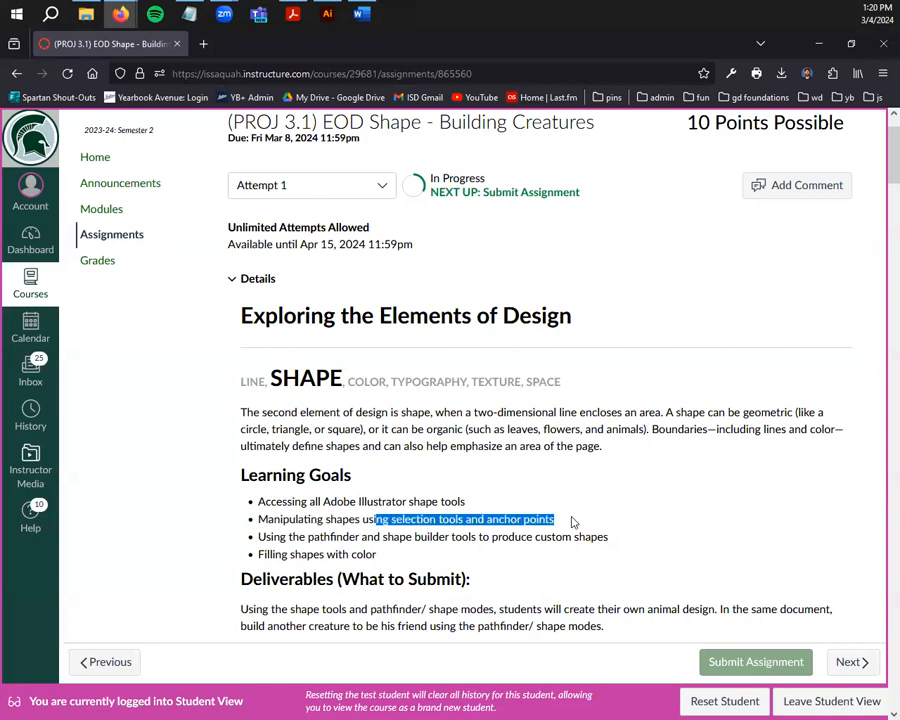
pyautogui.click(530, 520)
pyautogui.moveTo(304, 537); pyautogui.dragTo(477, 538)
pyautogui.click(362, 540)
pyautogui.click(412, 556)
pyautogui.moveTo(412, 556); pyautogui.dragTo(257, 558)
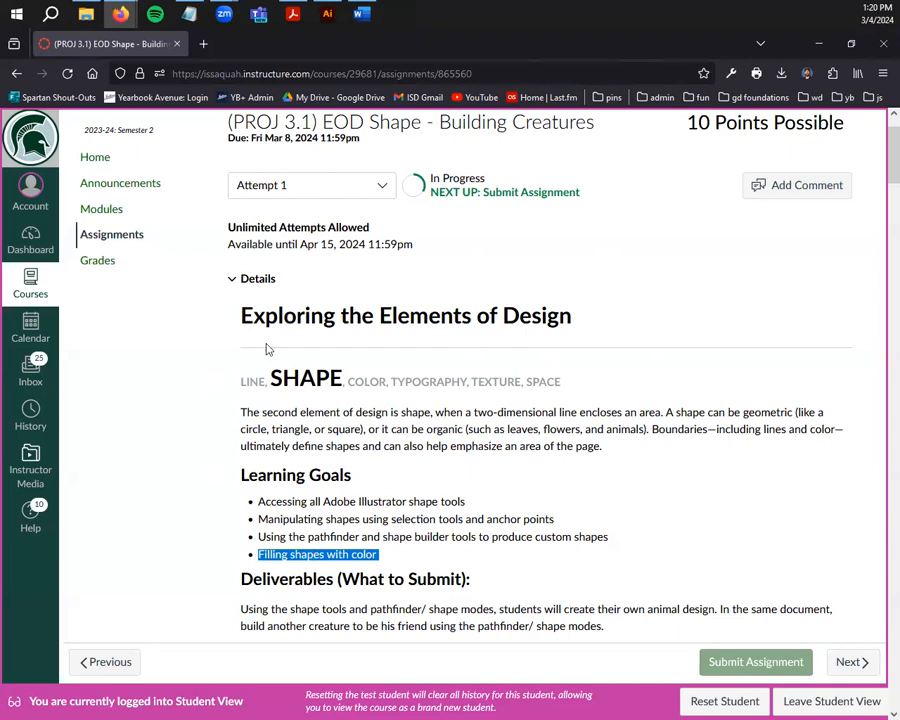
pyautogui.click(424, 382)
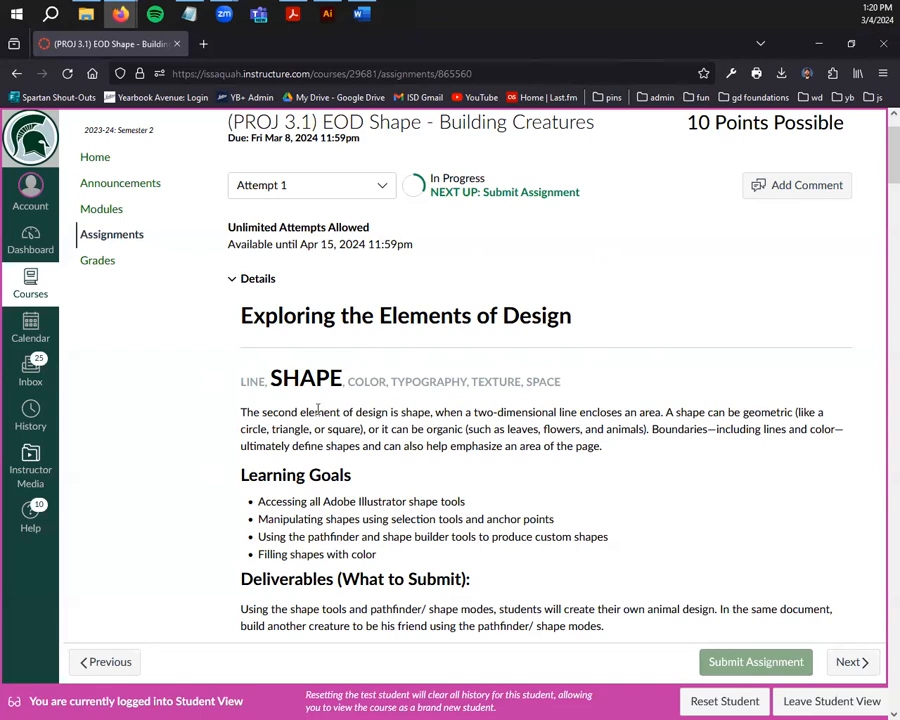
# Read the Deliverables introduction about creating an animal design and a second creature in the same document
pyautogui.scroll(-5, 456, 516)
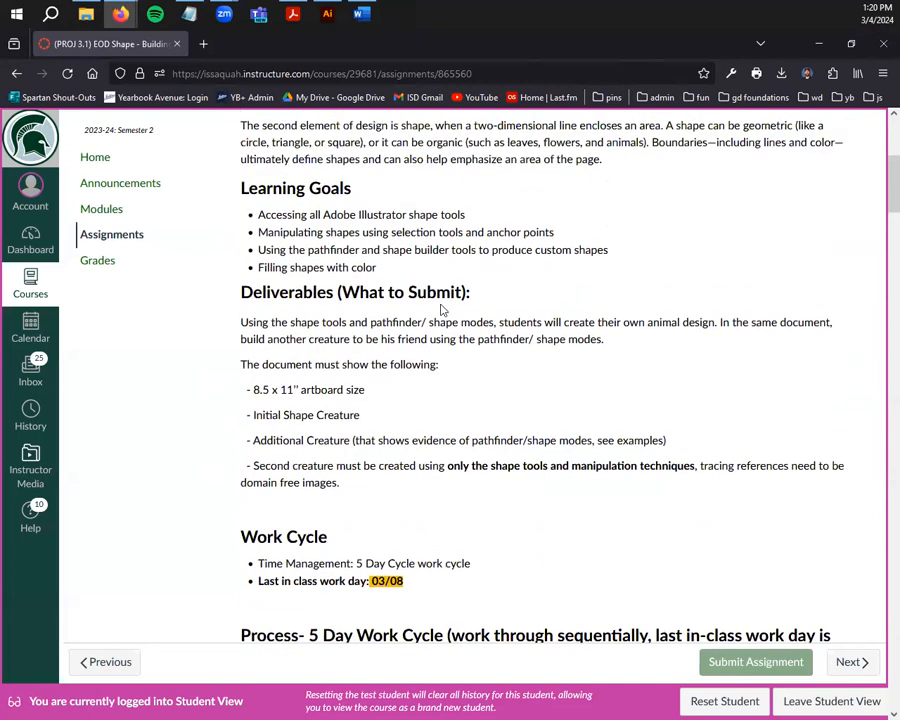
pyautogui.moveTo(472, 293); pyautogui.dragTo(228, 300)
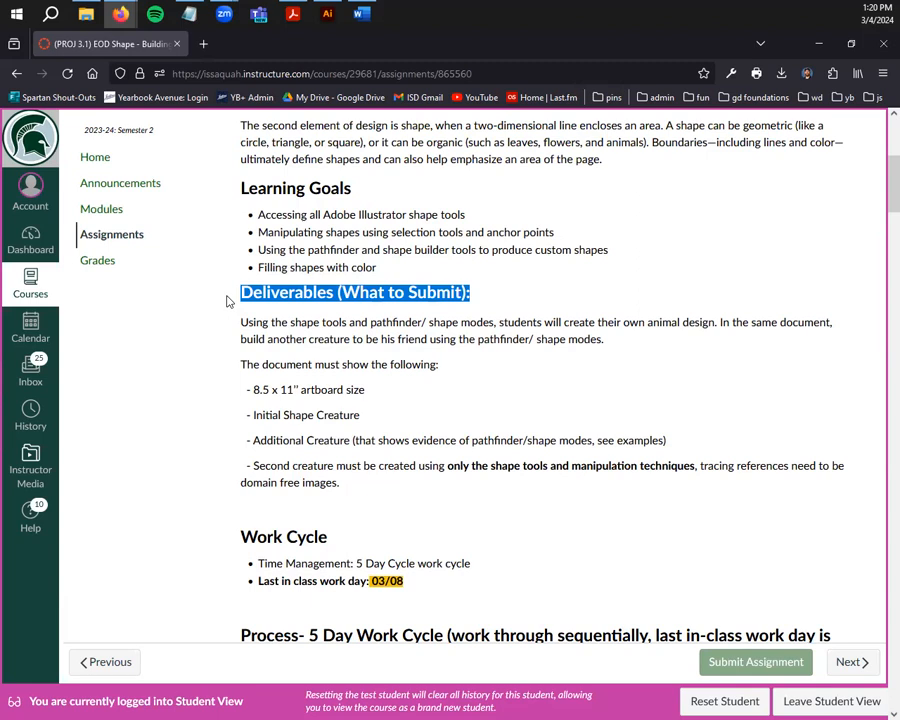
pyautogui.click(239, 318)
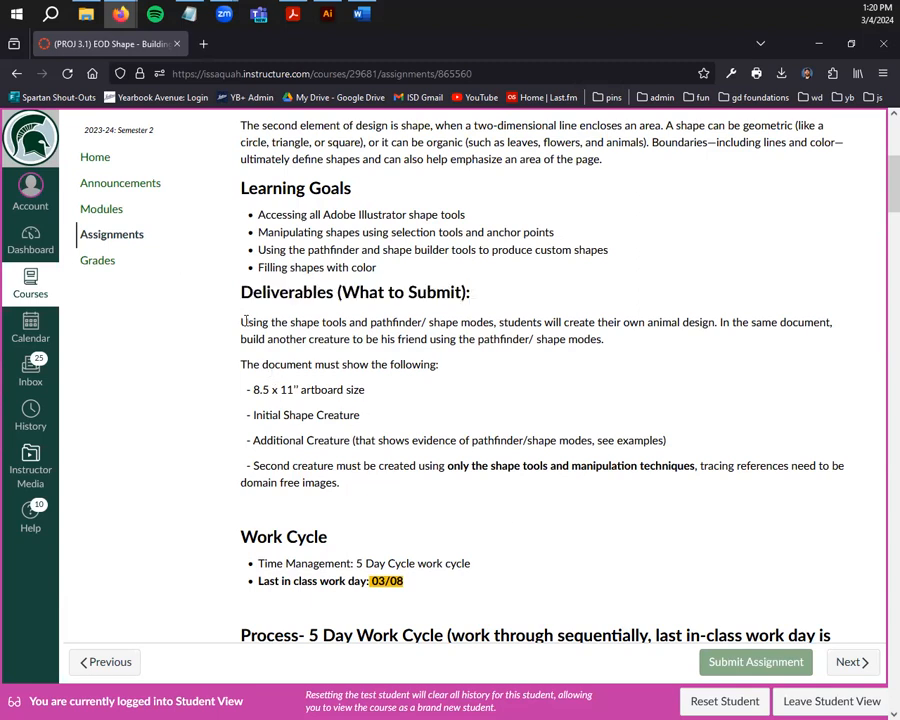
pyautogui.moveTo(239, 324); pyautogui.dragTo(720, 326)
pyautogui.click(587, 350)
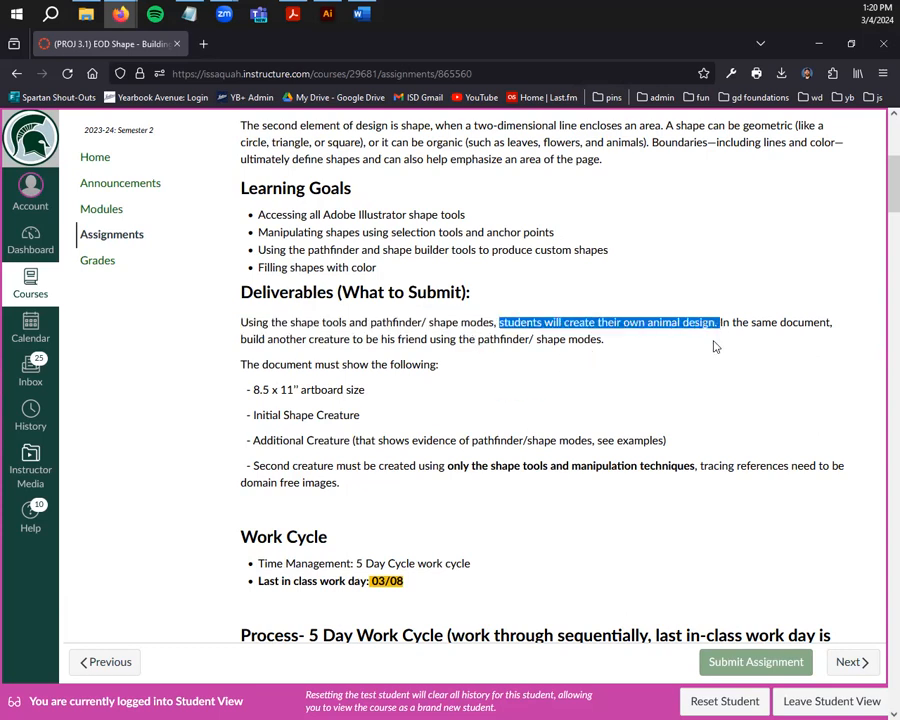
pyautogui.click(641, 378)
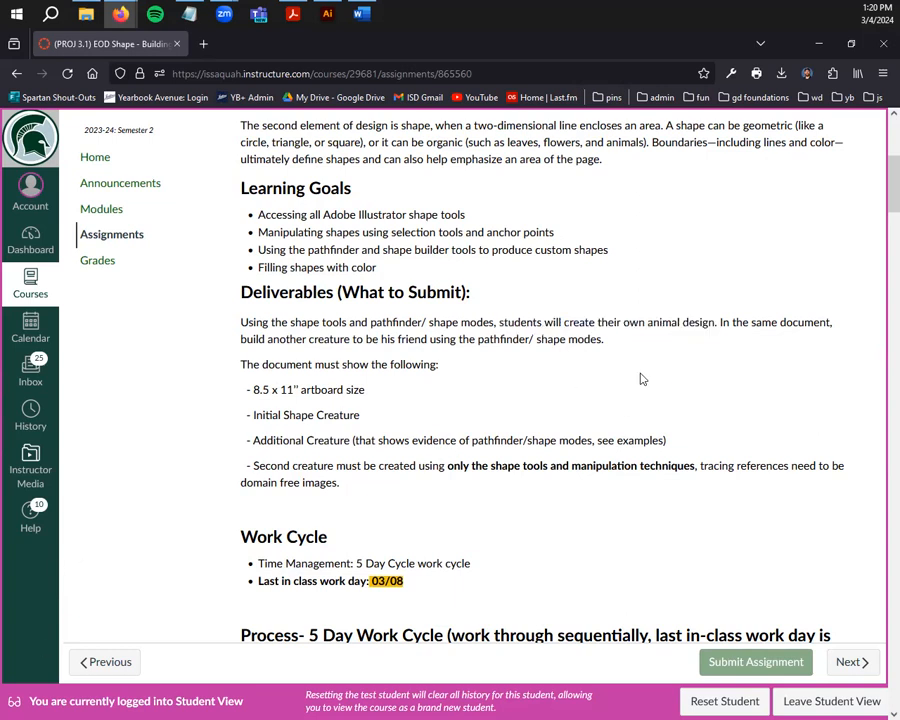
pyautogui.moveTo(719, 322); pyautogui.dragTo(604, 351)
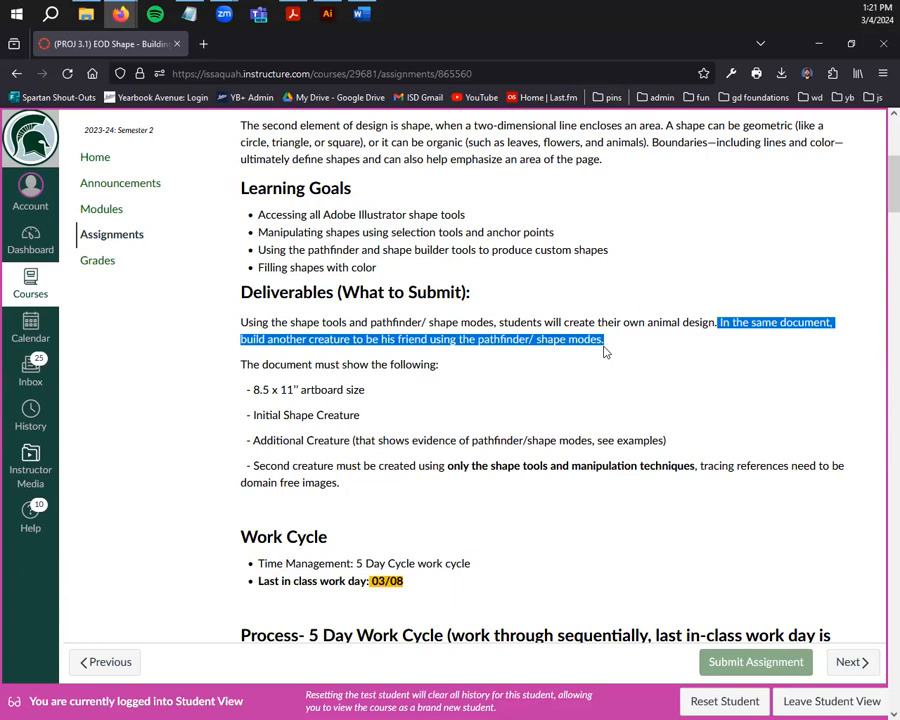
pyautogui.click(560, 354)
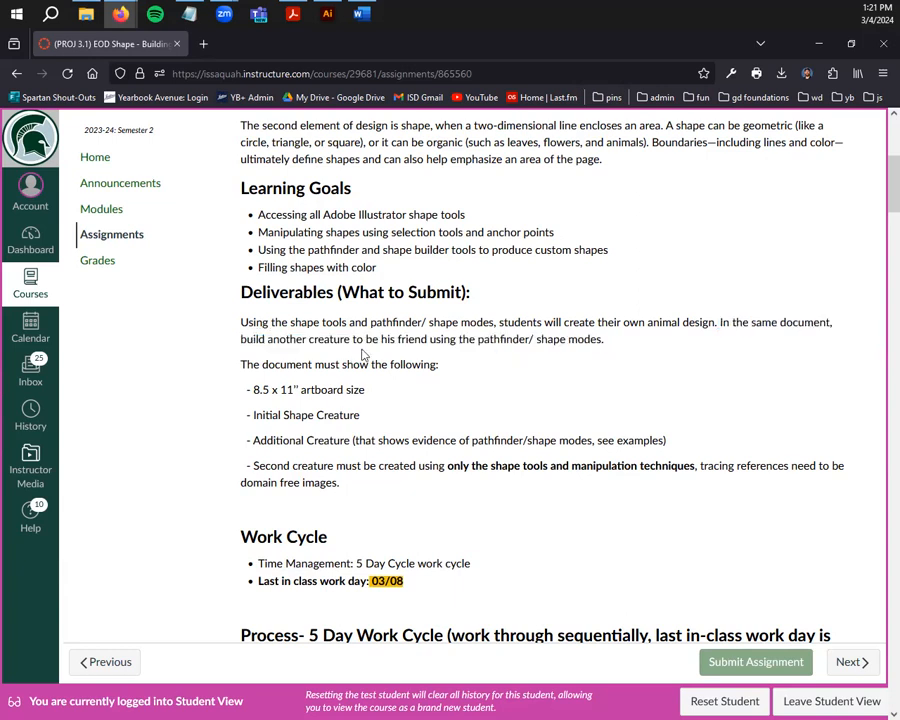
# Review the list of document requirements covering artboard size, the initial creature and the additional creature, and view the work cycle
pyautogui.moveTo(237, 370); pyautogui.dragTo(474, 372)
pyautogui.click(474, 372)
pyautogui.moveTo(394, 388); pyautogui.dragTo(190, 394)
pyautogui.click(314, 410)
pyautogui.moveTo(373, 412); pyautogui.dragTo(352, 441)
pyautogui.click(256, 440)
pyautogui.click(346, 463)
pyautogui.moveTo(339, 484); pyautogui.dragTo(235, 475)
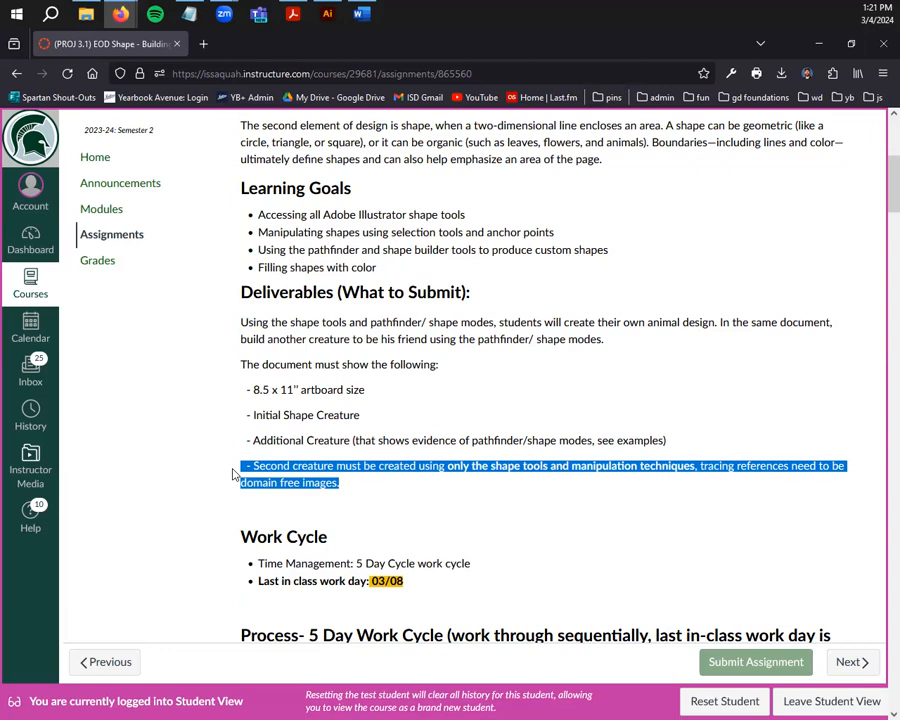
pyautogui.scroll(-5, 366, 486)
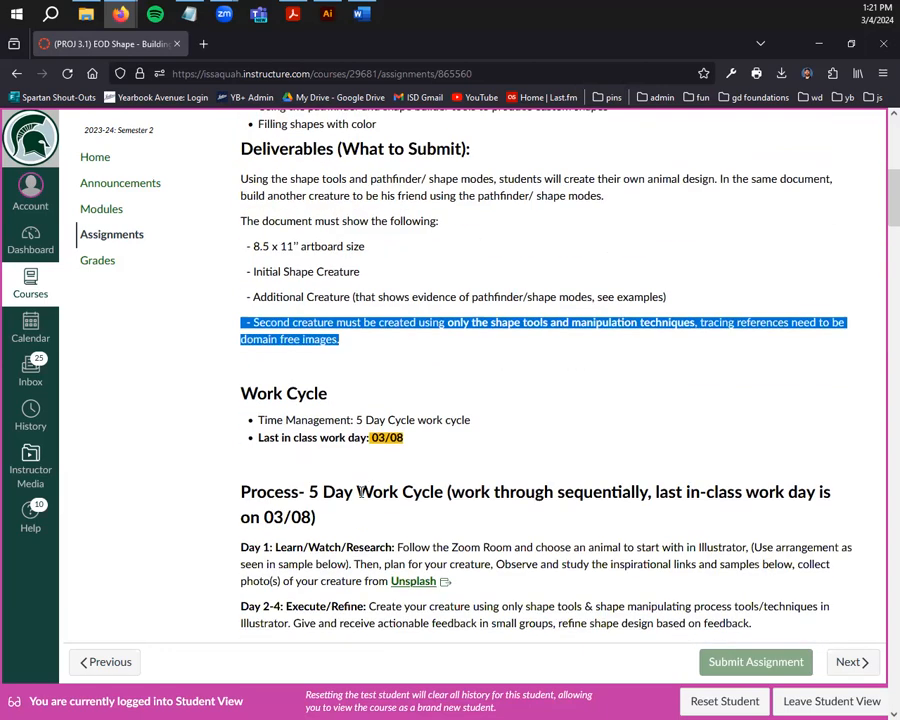
pyautogui.moveTo(350, 249); pyautogui.dragTo(243, 248)
pyautogui.click(275, 281)
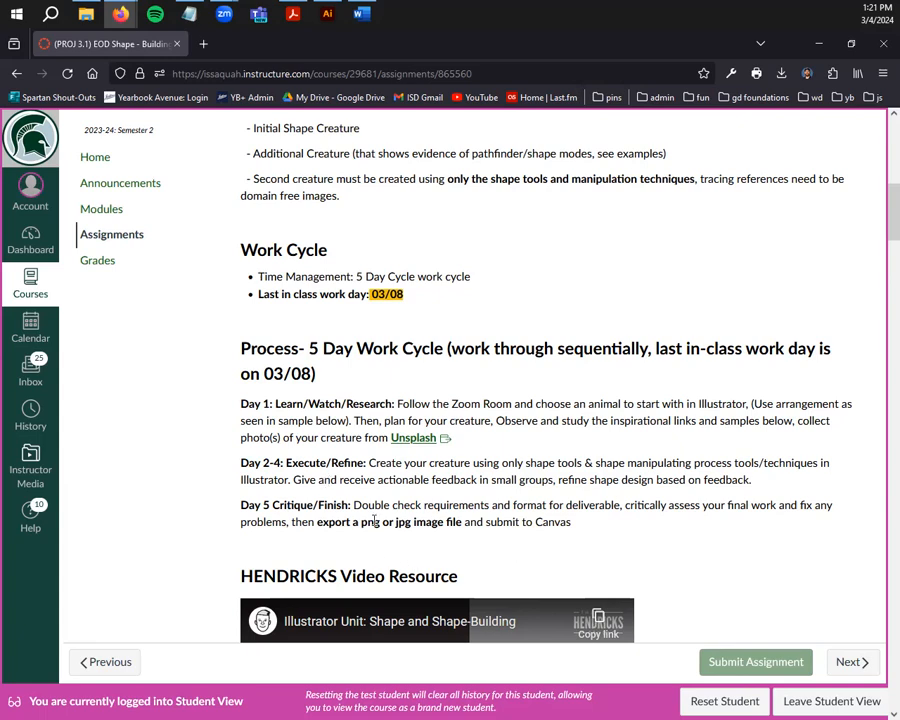
# Open the Brad Woodard and Ty Wilkins inspirational resources in separate tabs and bring up the Brad Woodard interview
pyautogui.scroll(-4, 383, 518)
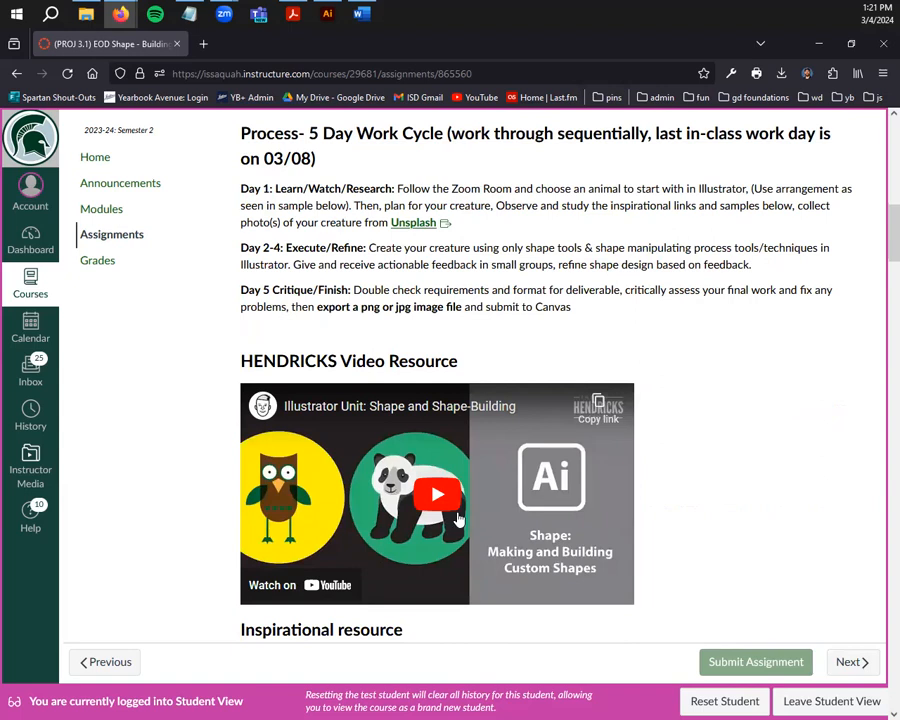
pyautogui.scroll(-5, 400, 506)
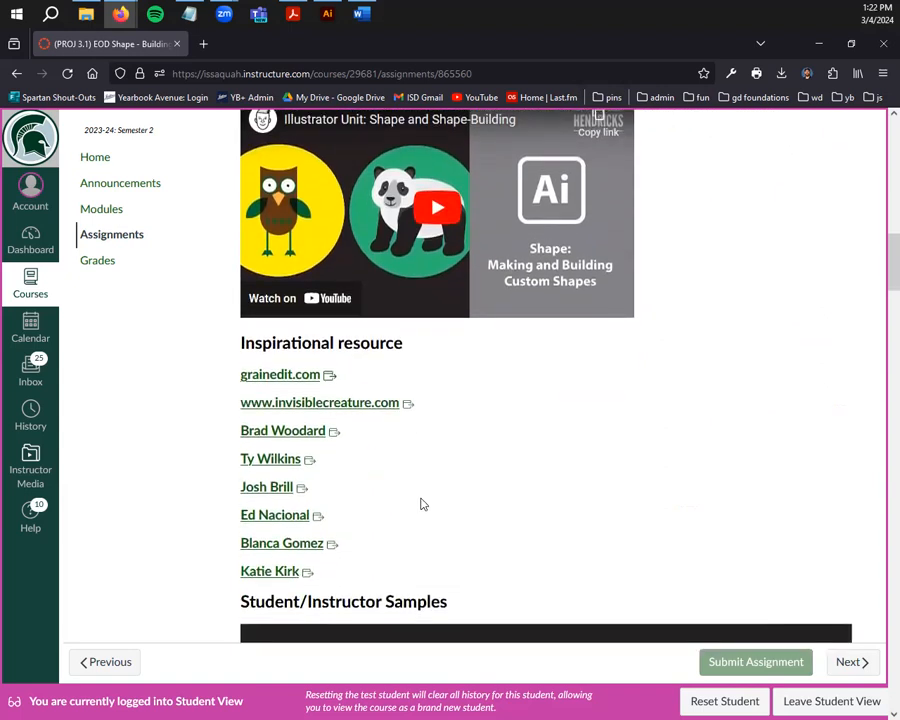
pyautogui.click(285, 431)
pyautogui.middleClick(284, 459)
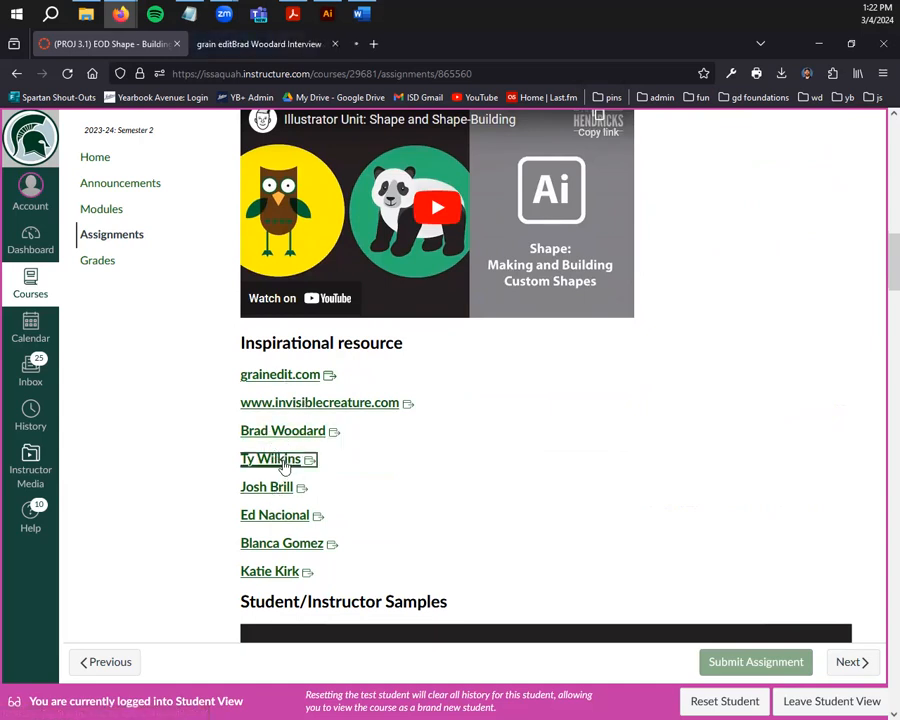
pyautogui.click(214, 43)
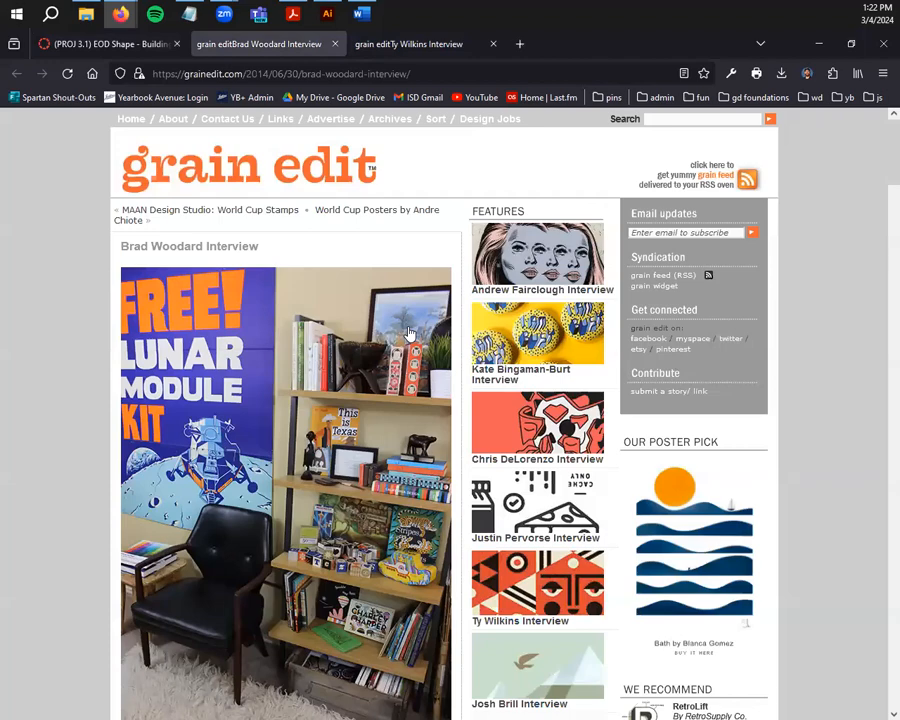
# Look through the Brad Woodard interview's shape-based artwork, including the astronaut print, science poster and Brave the Woods tee designs
pyautogui.scroll(-15, 296, 320)
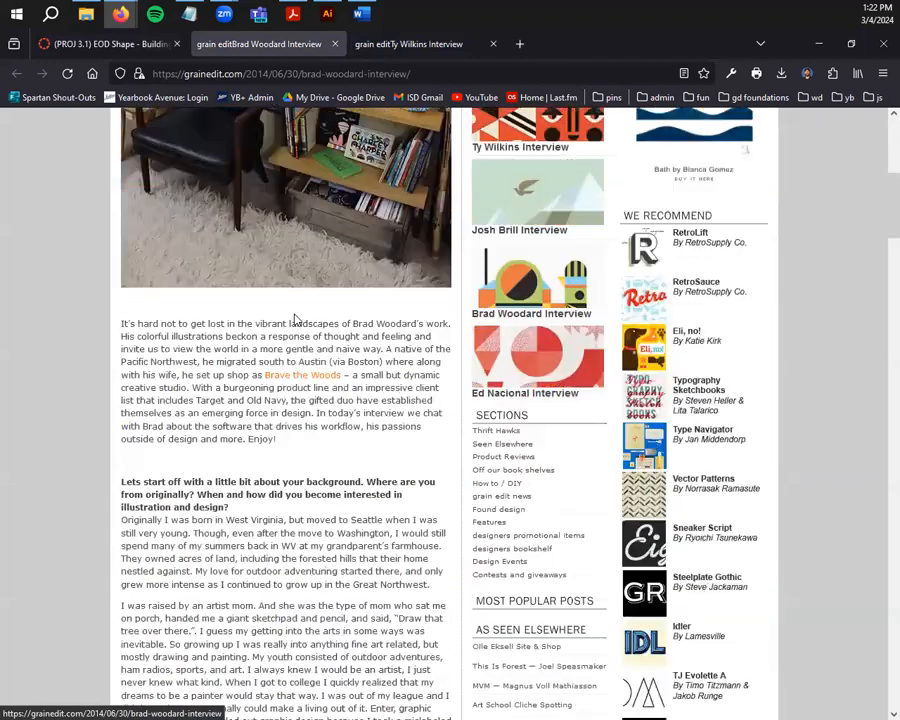
pyautogui.scroll(-5, 295, 308)
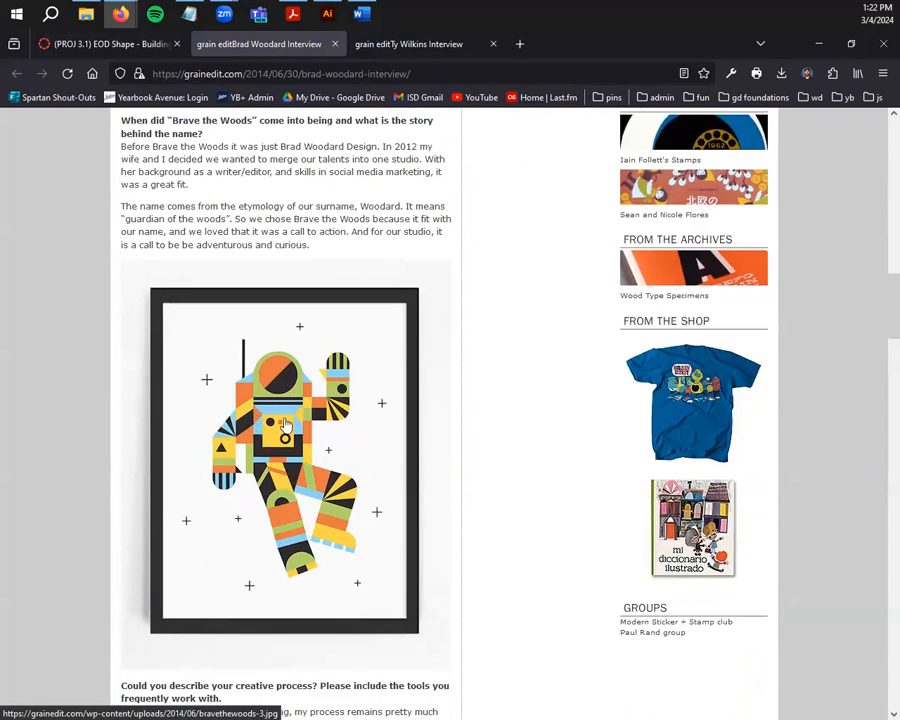
pyautogui.scroll(-3, 268, 427)
pyautogui.scroll(-6, 268, 427)
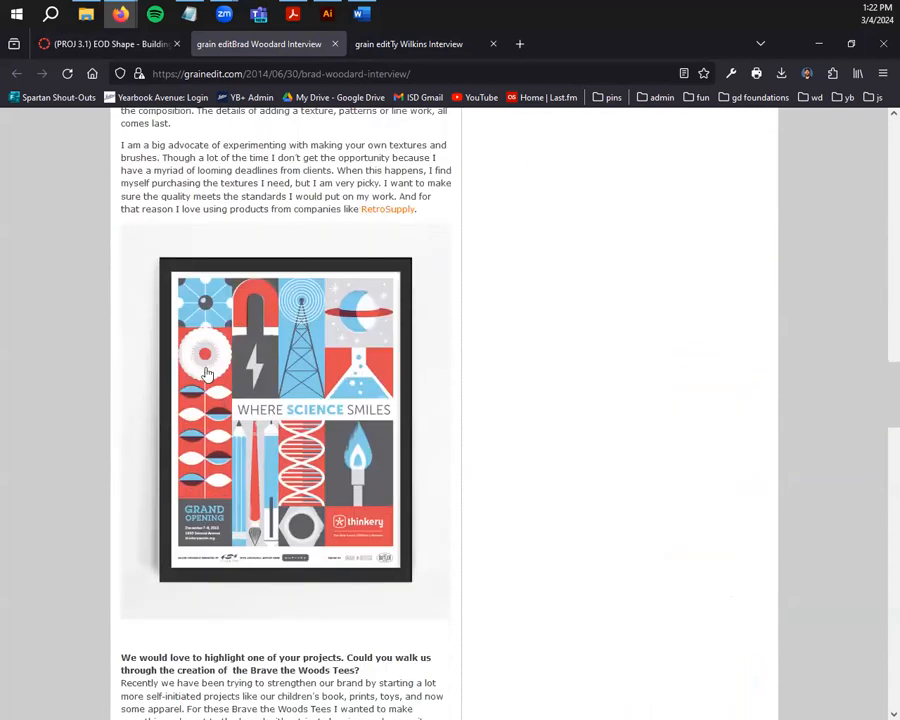
pyautogui.scroll(-6, 222, 380)
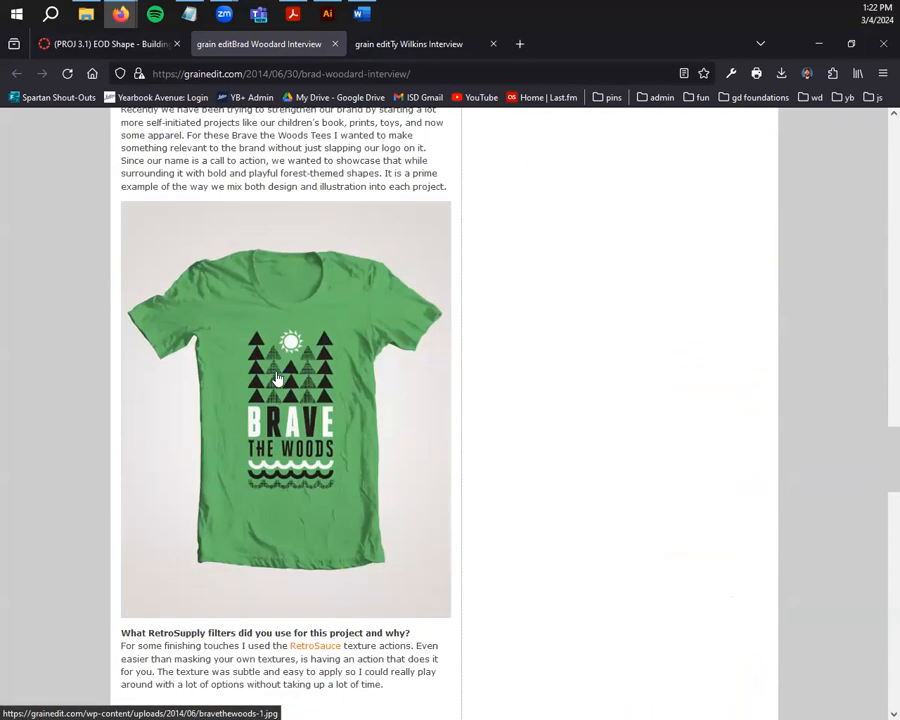
pyautogui.scroll(-5, 278, 378)
pyautogui.scroll(-2, 275, 375)
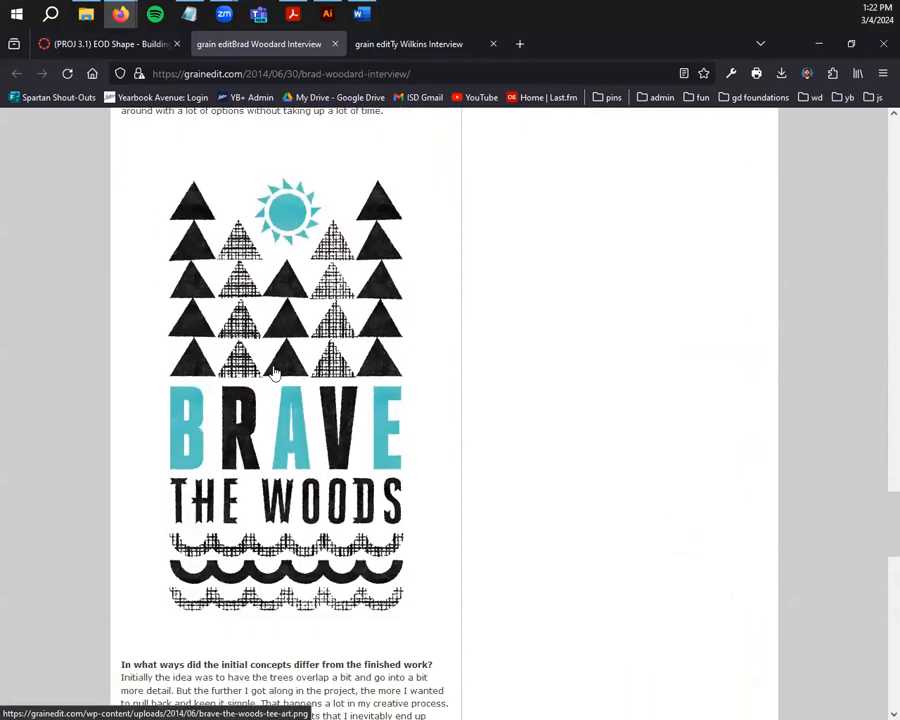
# Bring up the Ty Wilkins interview and look through its geometric horse, icon, stamp, parrot and sun illustrations
pyautogui.click(390, 43)
pyautogui.scroll(-7, 340, 303)
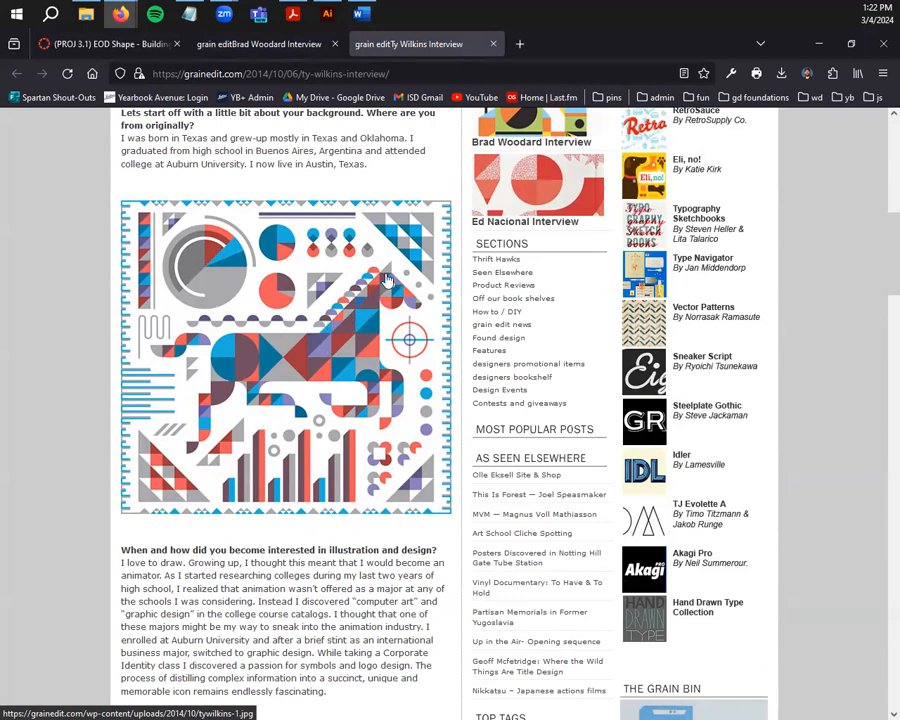
pyautogui.scroll(-7, 300, 370)
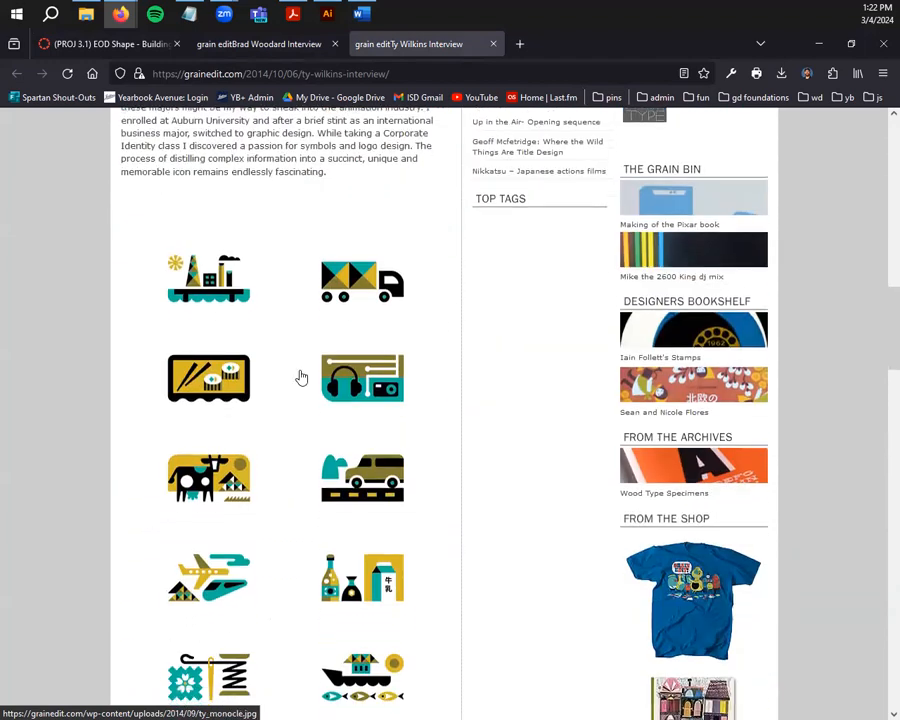
pyautogui.scroll(-4, 466, 364)
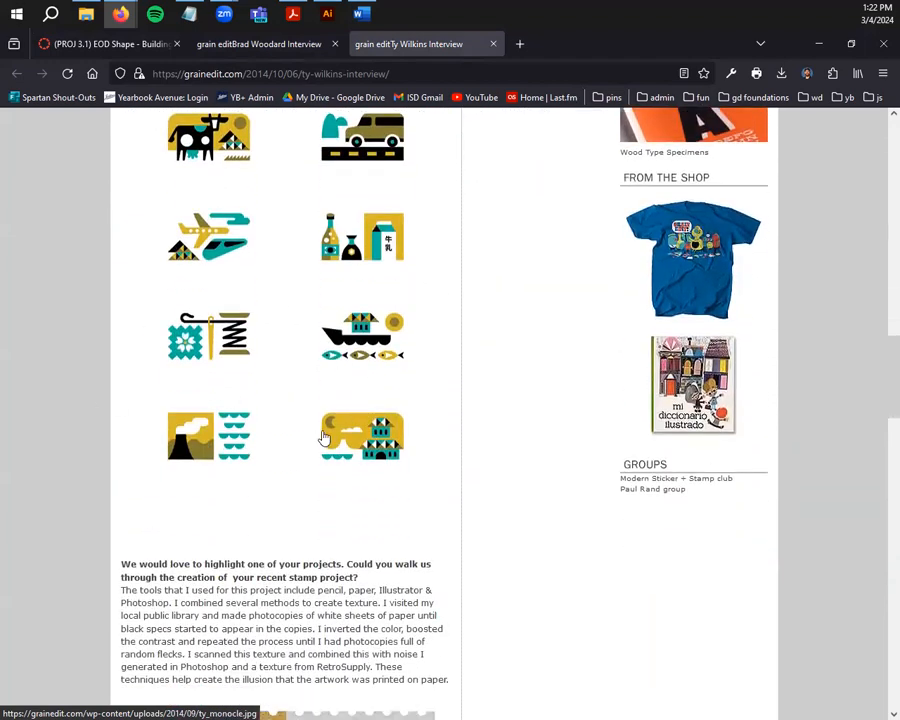
pyautogui.scroll(-3, 308, 411)
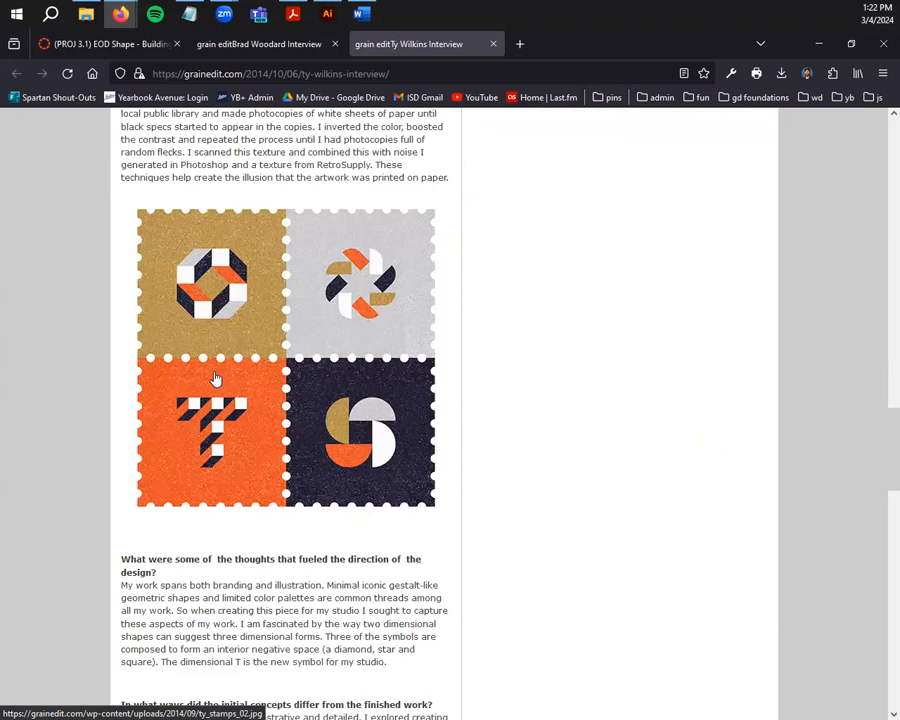
pyautogui.scroll(-4, 217, 374)
pyautogui.scroll(-2, 215, 374)
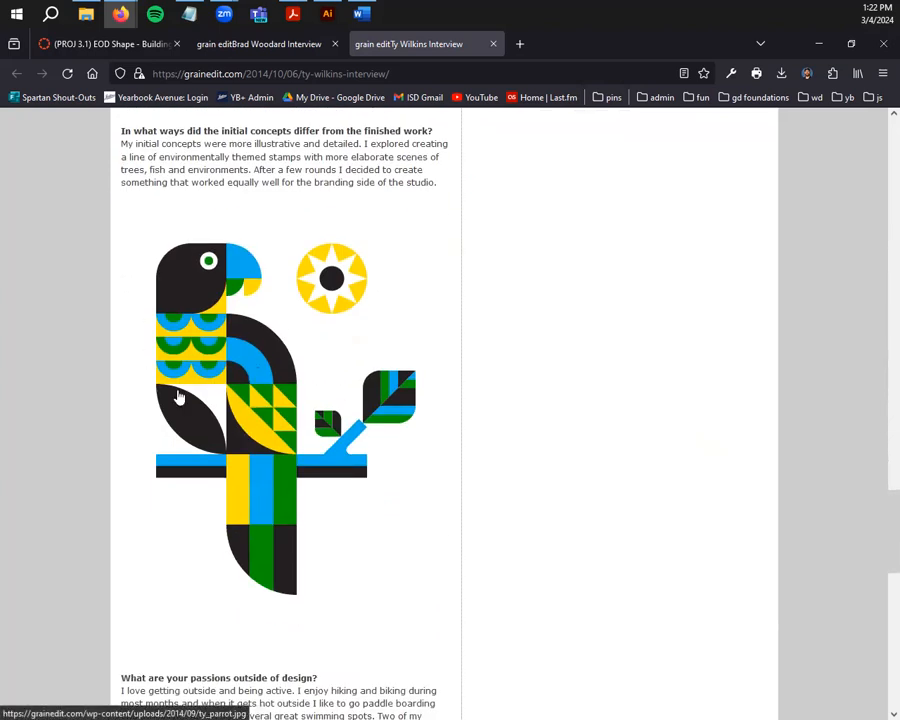
pyautogui.scroll(-6, 193, 383)
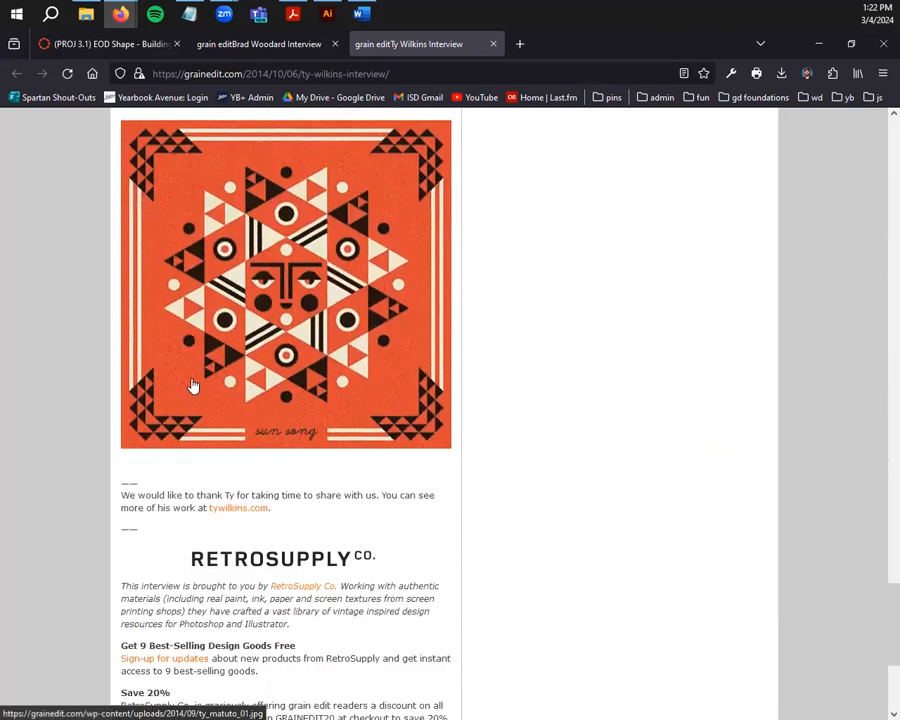
# Close both interview tabs and look through the Student/Instructor Samples of shape-built creatures on the assignment page
pyautogui.click(493, 44)
pyautogui.click(334, 44)
pyautogui.click(530, 459)
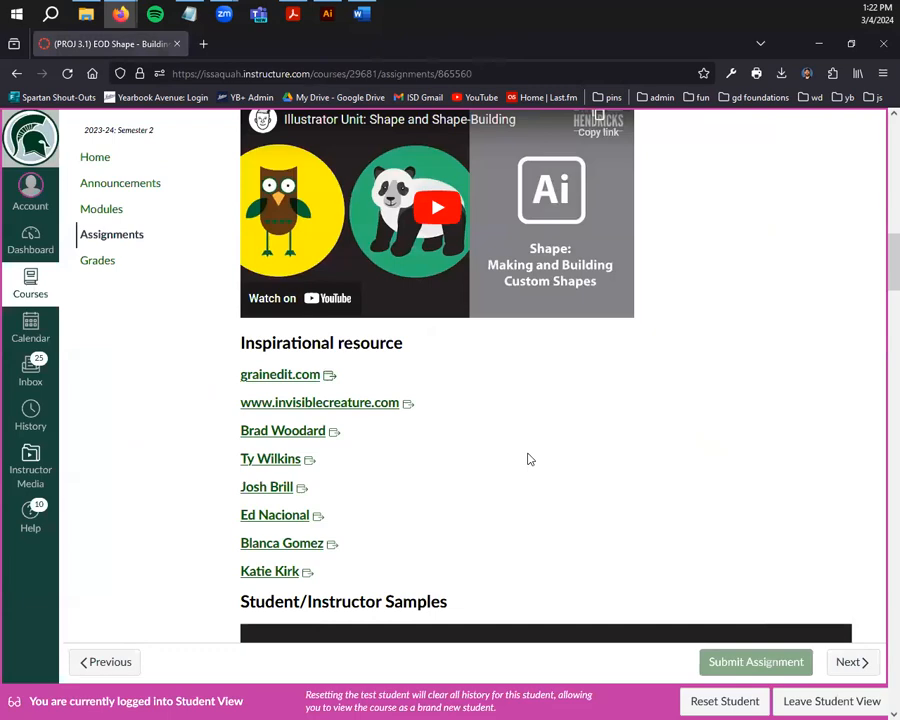
pyautogui.scroll(-3, 522, 422)
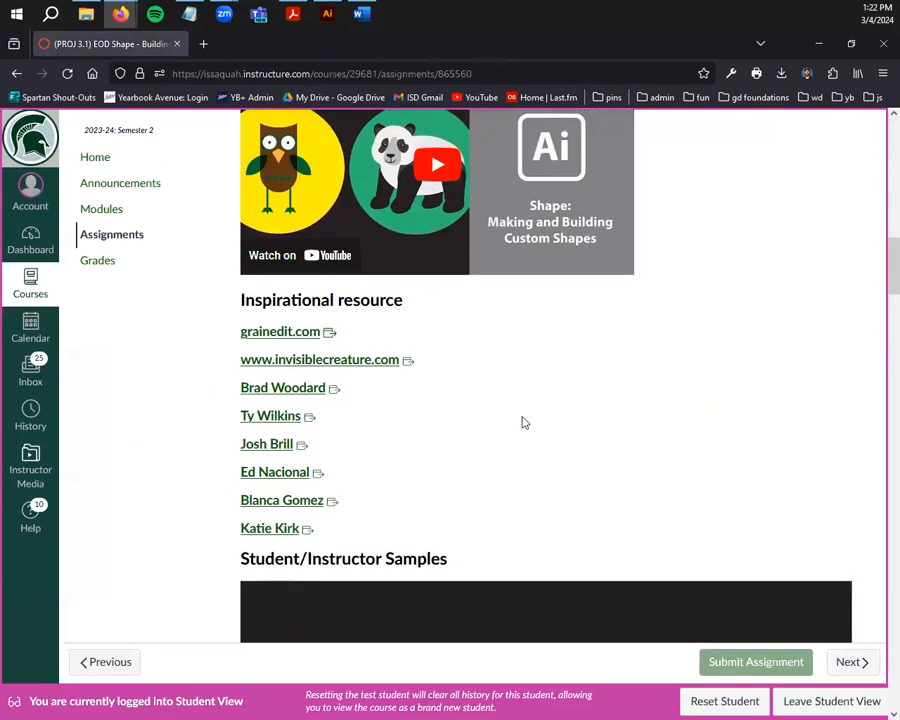
pyautogui.scroll(-9, 530, 418)
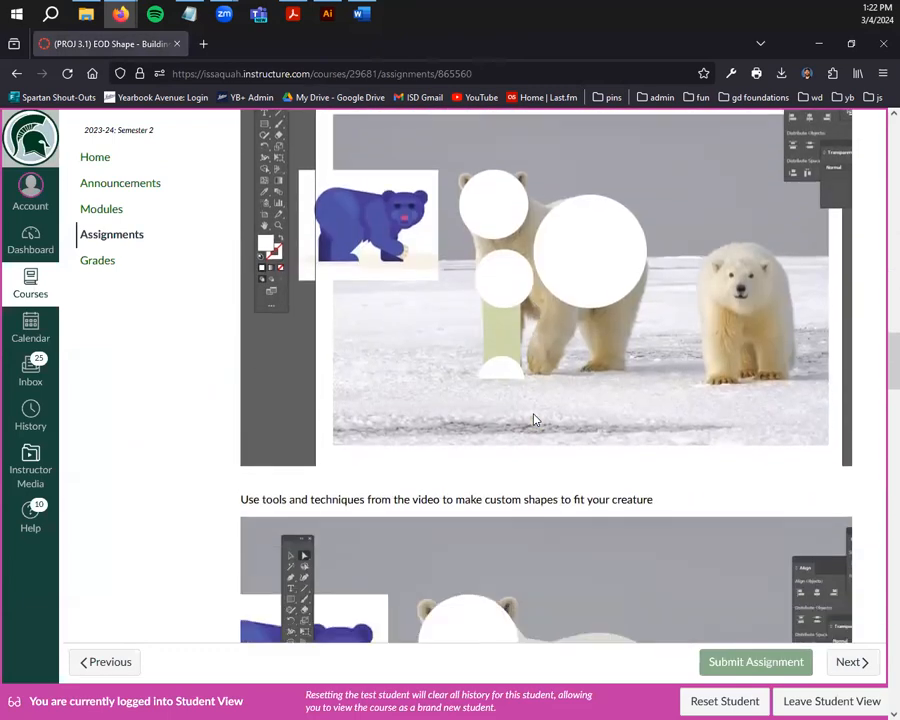
pyautogui.scroll(-10, 533, 420)
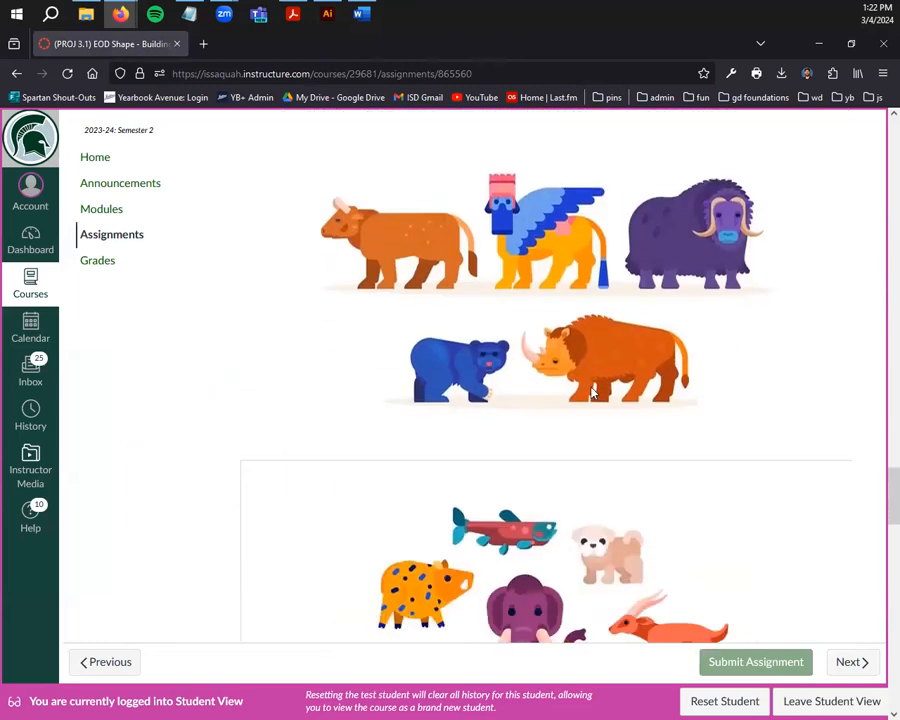
pyautogui.scroll(-3, 530, 380)
pyautogui.scroll(-1, 600, 365)
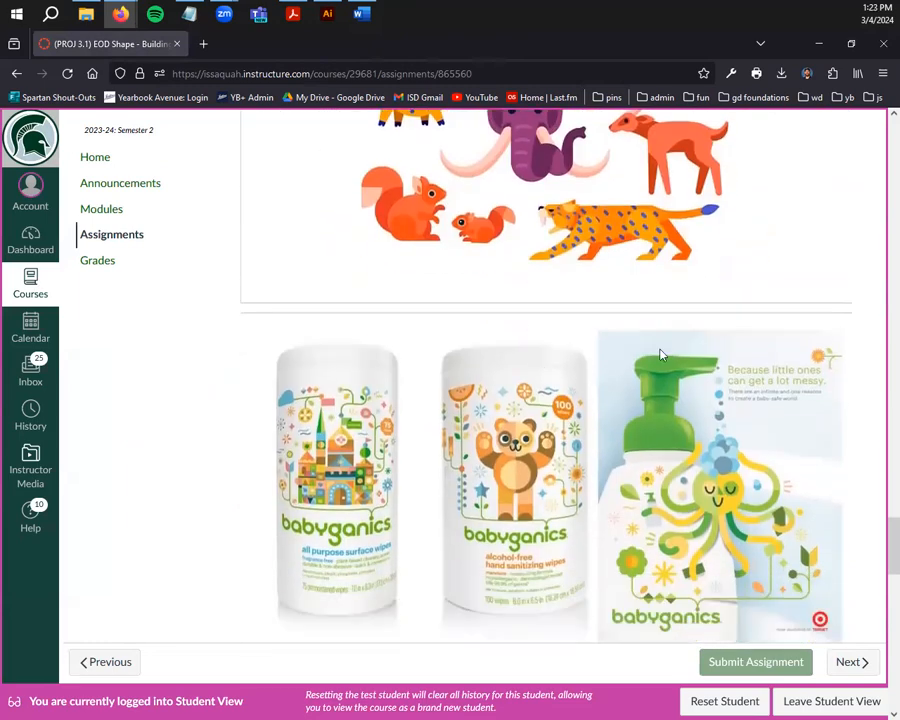
# Review the Shape Checklist and the rubric's Project Completed ratings from Proficient down to No Marks
pyautogui.scroll(-4, 500, 325)
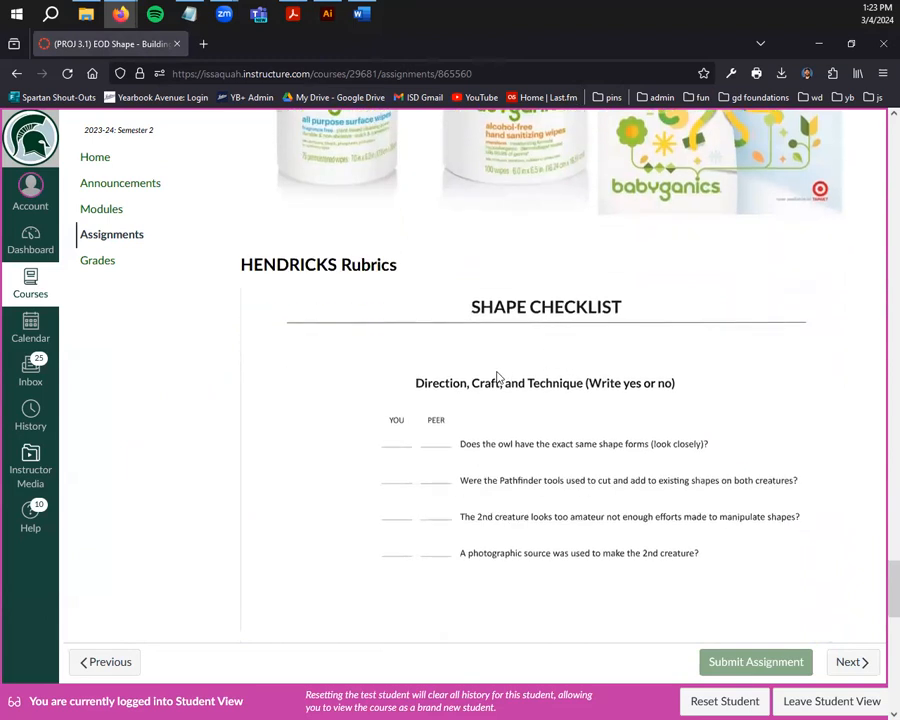
pyautogui.scroll(-5, 495, 358)
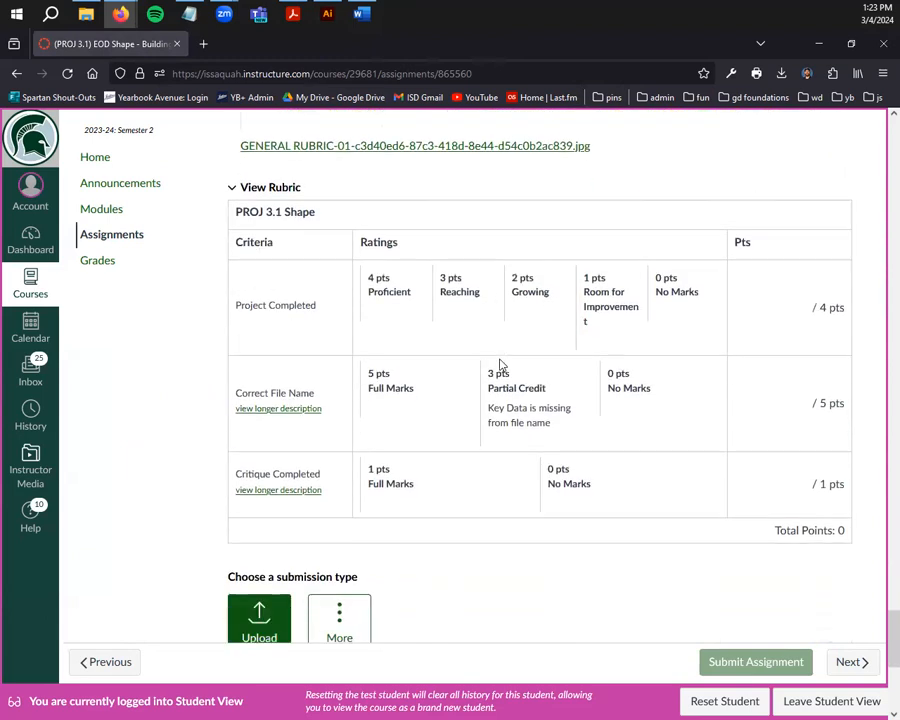
pyautogui.scroll(1, 500, 365)
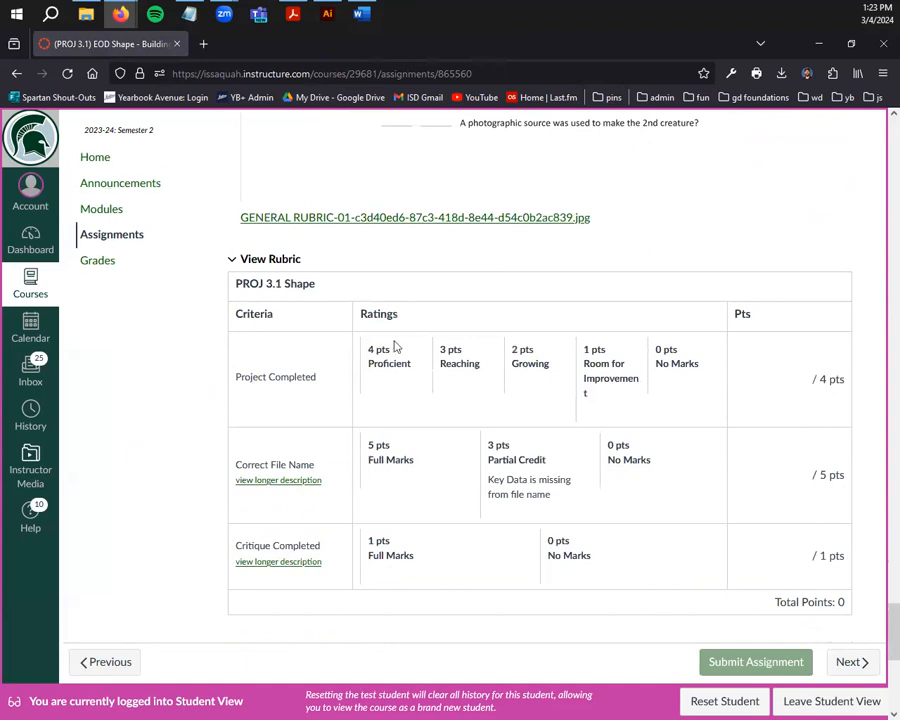
pyautogui.moveTo(416, 365); pyautogui.dragTo(371, 349)
pyautogui.moveTo(530, 363); pyautogui.dragTo(435, 355)
pyautogui.moveTo(563, 367); pyautogui.dragTo(518, 357)
pyautogui.moveTo(637, 382); pyautogui.dragTo(577, 348)
pyautogui.click(526, 372)
pyautogui.click(399, 356)
pyautogui.moveTo(412, 366); pyautogui.dragTo(351, 356)
pyautogui.click(458, 372)
# Review the rubric's Correct File Name and Critique Completed criteria, and return to the beginning of the assignment
pyautogui.moveTo(446, 464); pyautogui.dragTo(363, 445)
pyautogui.click(295, 464)
pyautogui.doubleClick(315, 545)
pyautogui.moveTo(252, 545); pyautogui.dragTo(214, 552)
pyautogui.moveTo(281, 551); pyautogui.dragTo(287, 551)
pyautogui.click(354, 549)
pyautogui.moveTo(405, 543); pyautogui.dragTo(369, 541)
pyautogui.click(374, 545)
pyautogui.scroll(1, 471, 539)
pyautogui.scroll(-2, 469, 539)
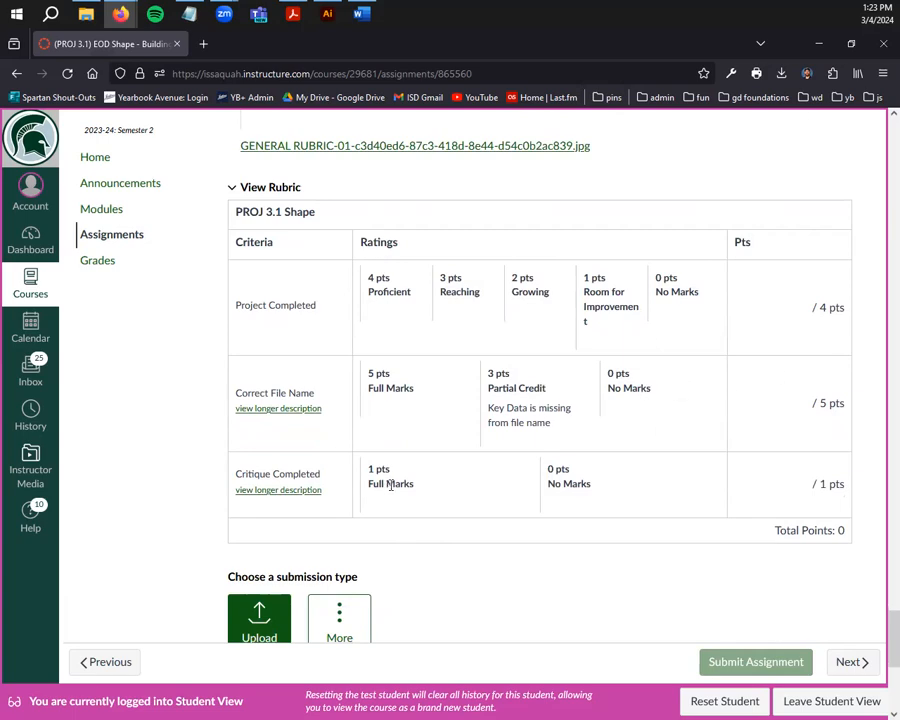
pyautogui.scroll(-4, 390, 485)
pyautogui.scroll(10, 315, 498)
pyautogui.scroll(10, 283, 491)
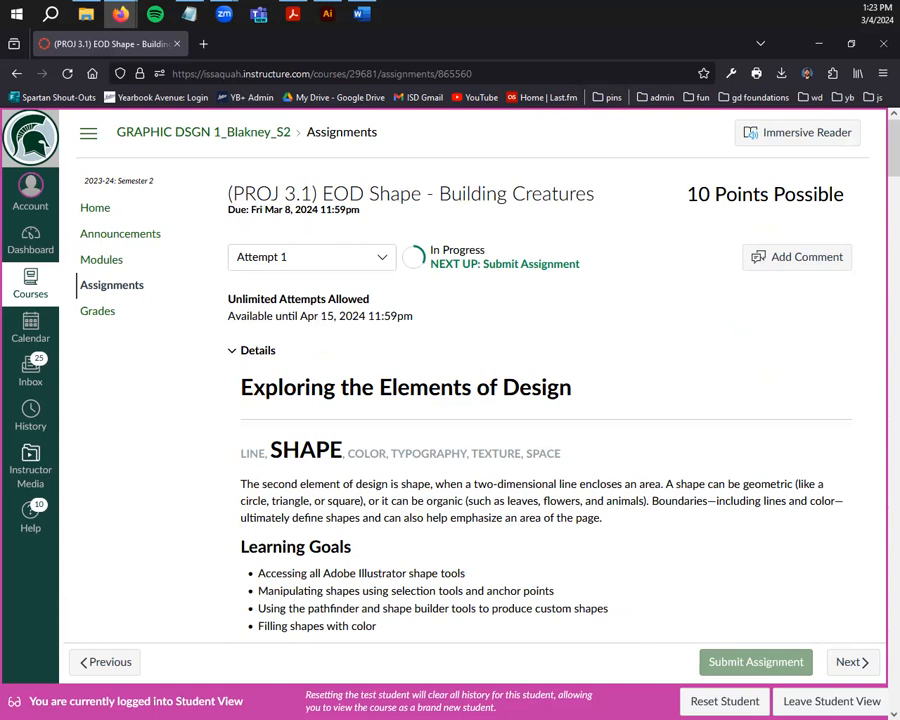
# Open unsplash.com in a new tab
pyautogui.click(202, 43)
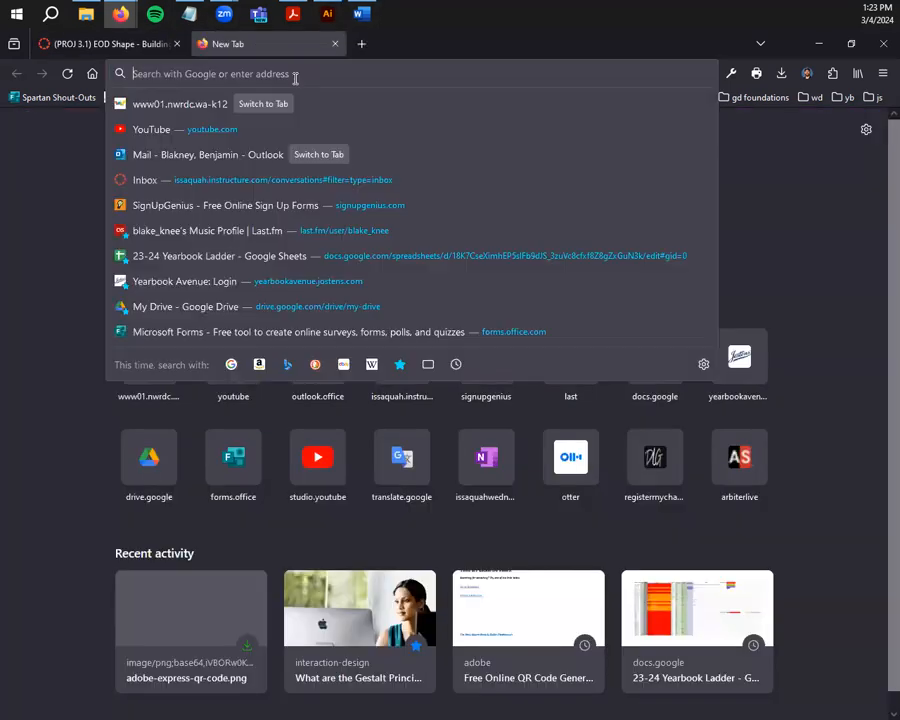
pyautogui.write('unsplash.com/')
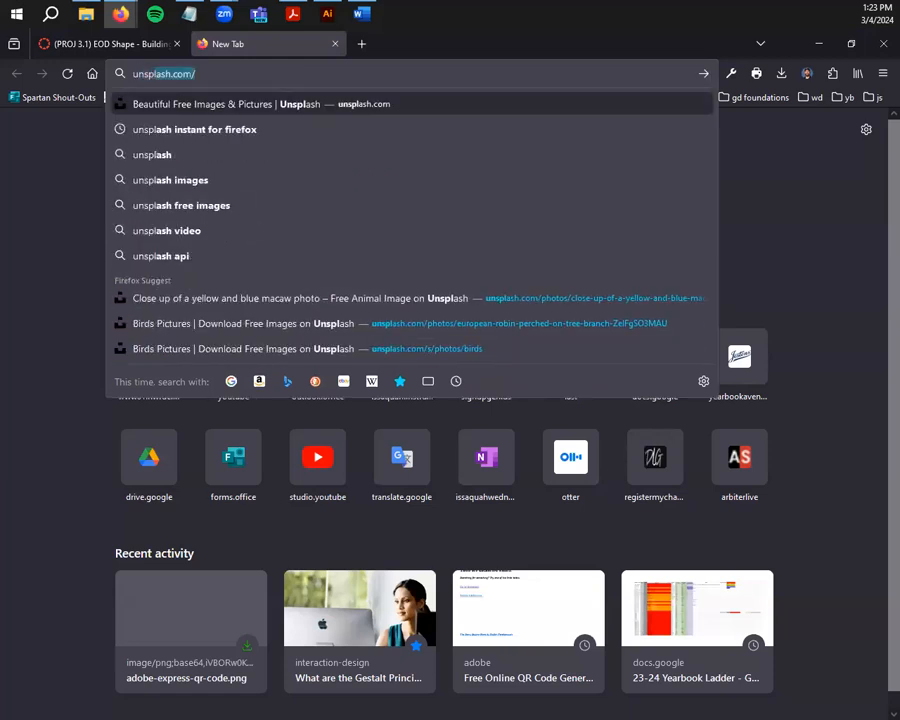
pyautogui.press('Return')
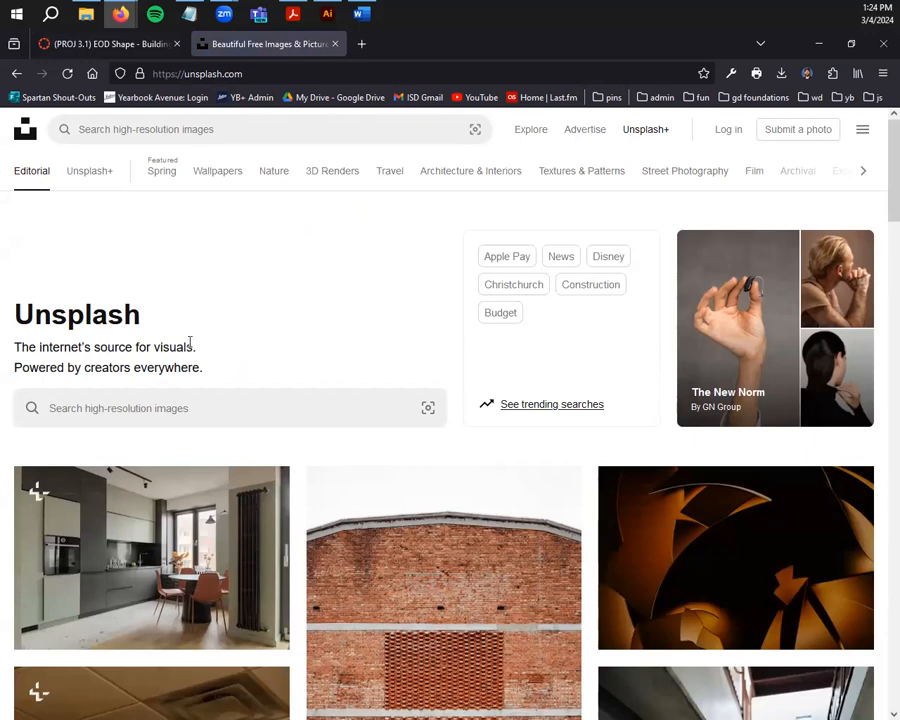
# Browse the Unsplash home feed for animal photos, enlarging and closing the picture of the snake on a branch
pyautogui.scroll(-3, 475, 438)
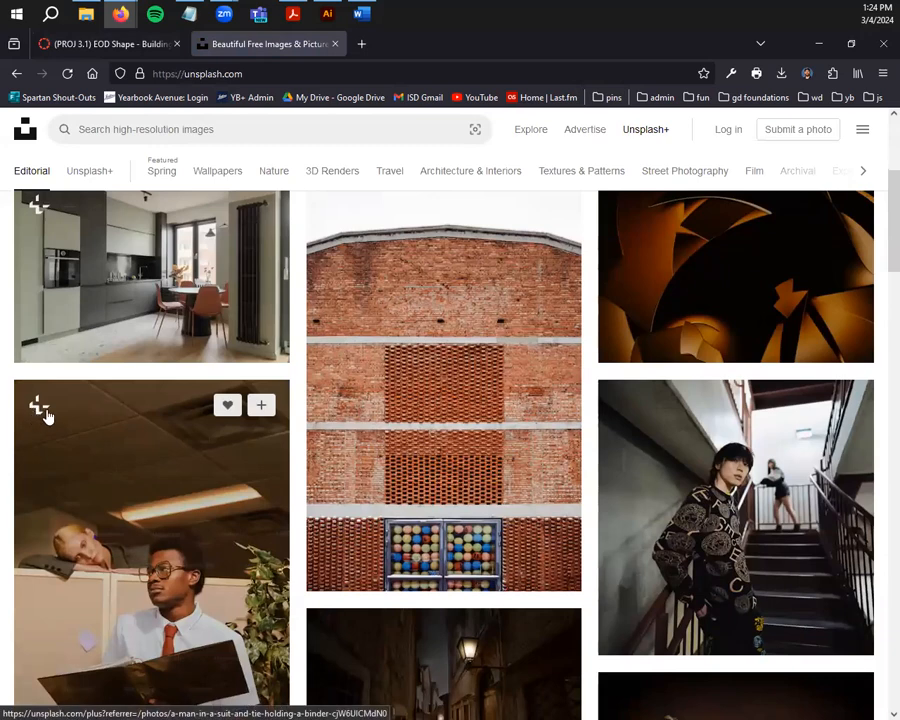
pyautogui.scroll(-1, 300, 490)
pyautogui.scroll(-3, 450, 580)
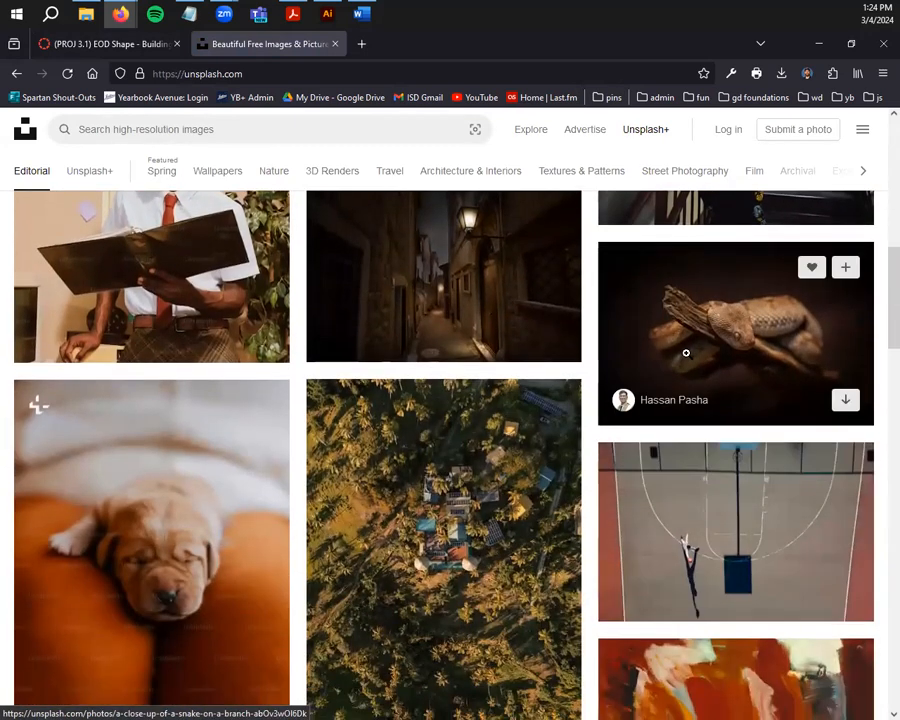
pyautogui.click(684, 360)
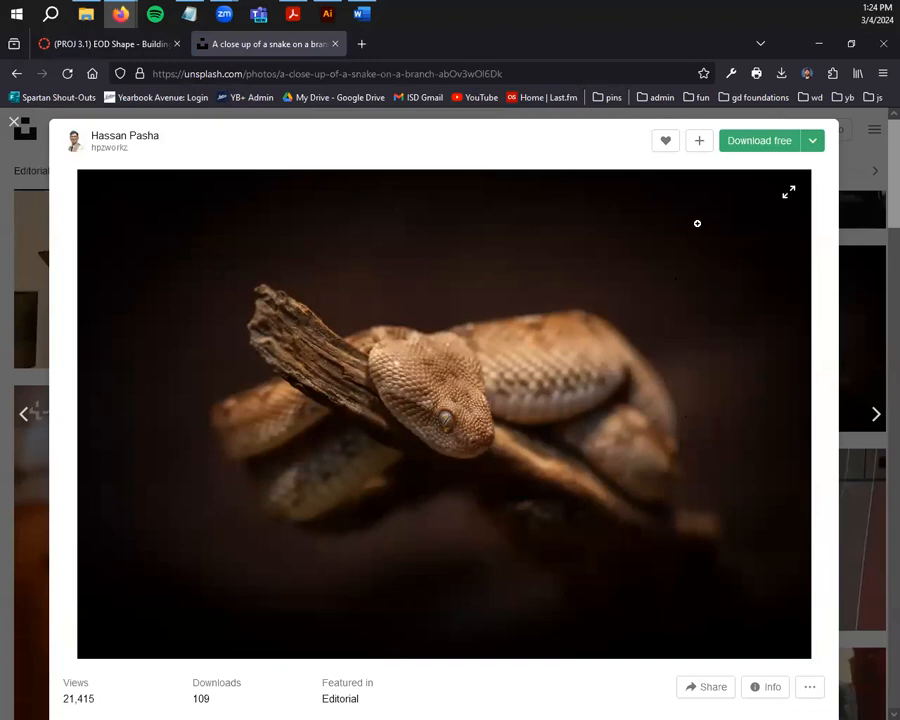
pyautogui.click(860, 262)
pyautogui.scroll(-4, 344, 441)
pyautogui.scroll(-8, 344, 441)
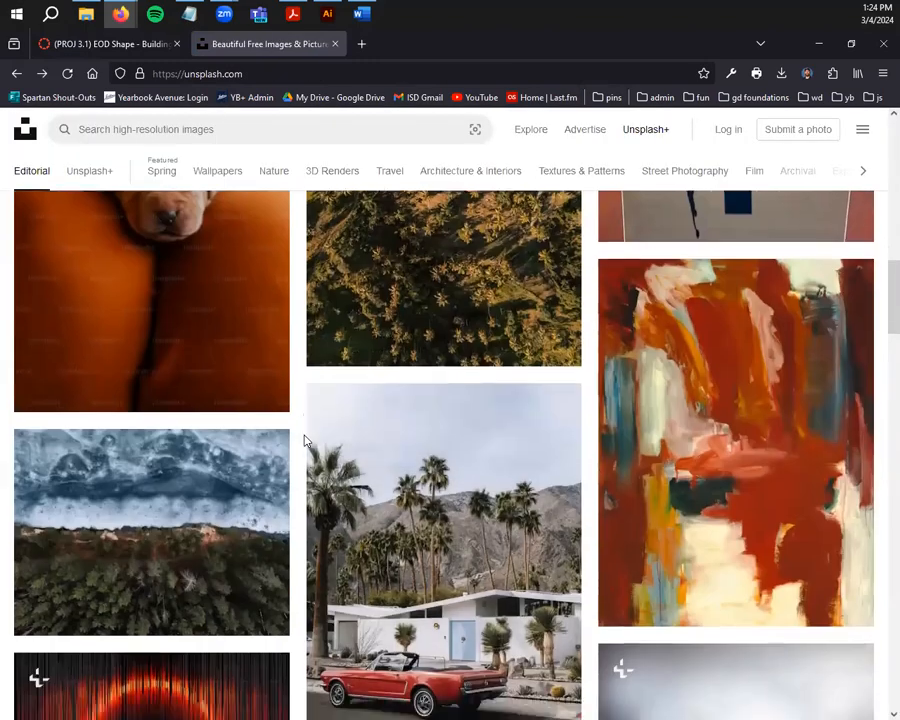
pyautogui.scroll(2, 386, 432)
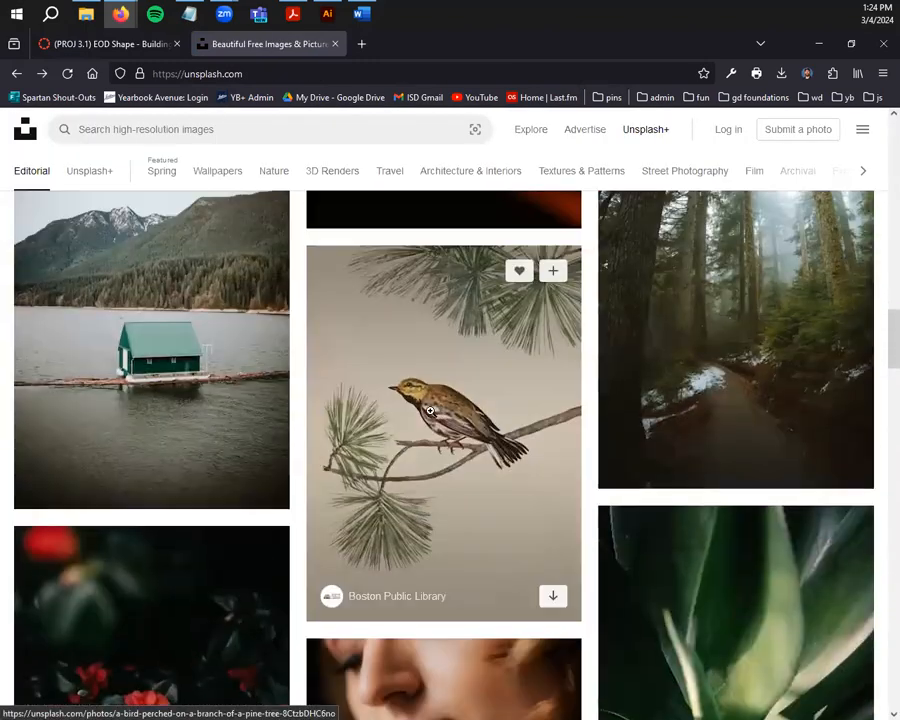
pyautogui.scroll(-8, 355, 408)
pyautogui.scroll(20, 272, 380)
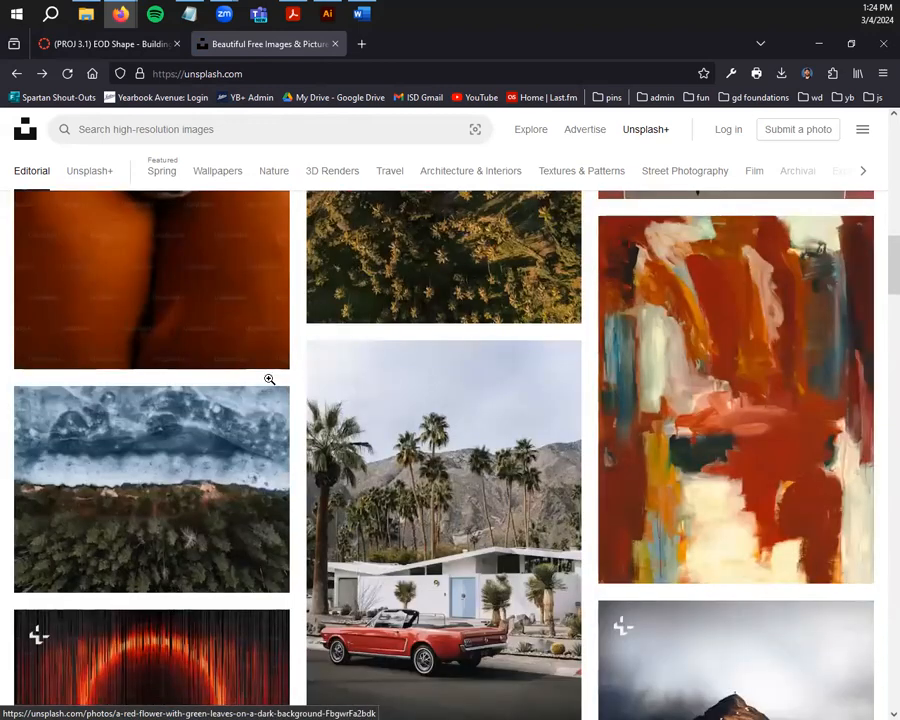
# Search Unsplash for "lizard" and browse the resulting photos
pyautogui.click(306, 131)
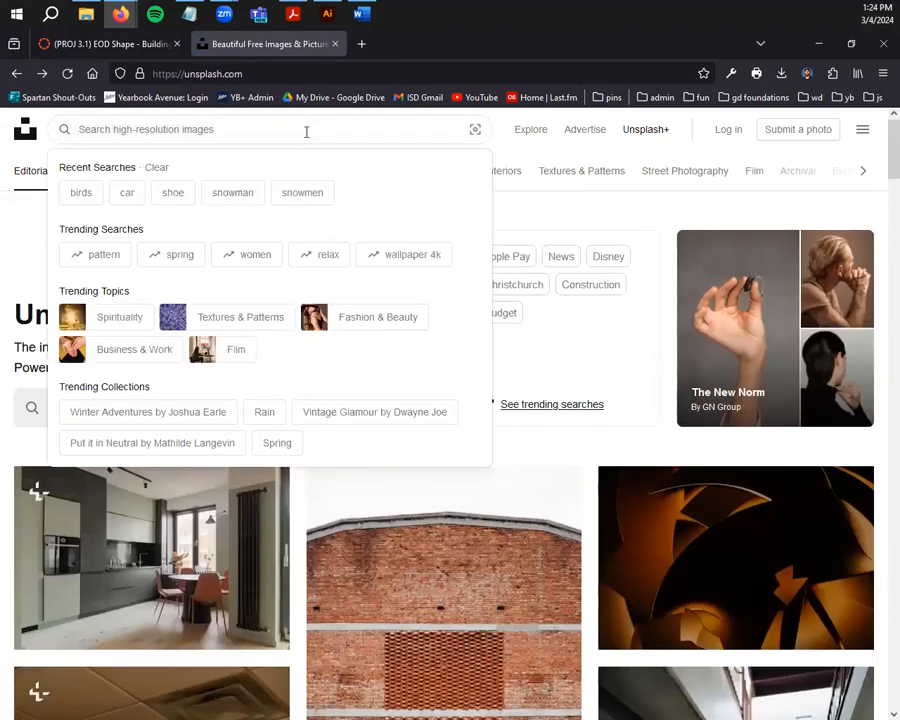
pyautogui.write('li')
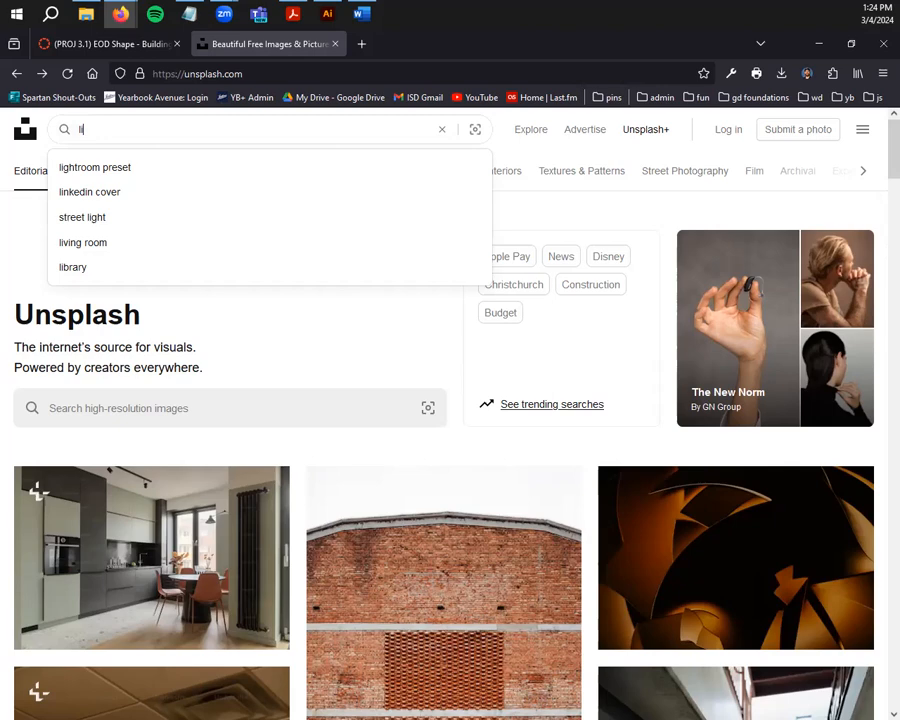
pyautogui.write('ard')
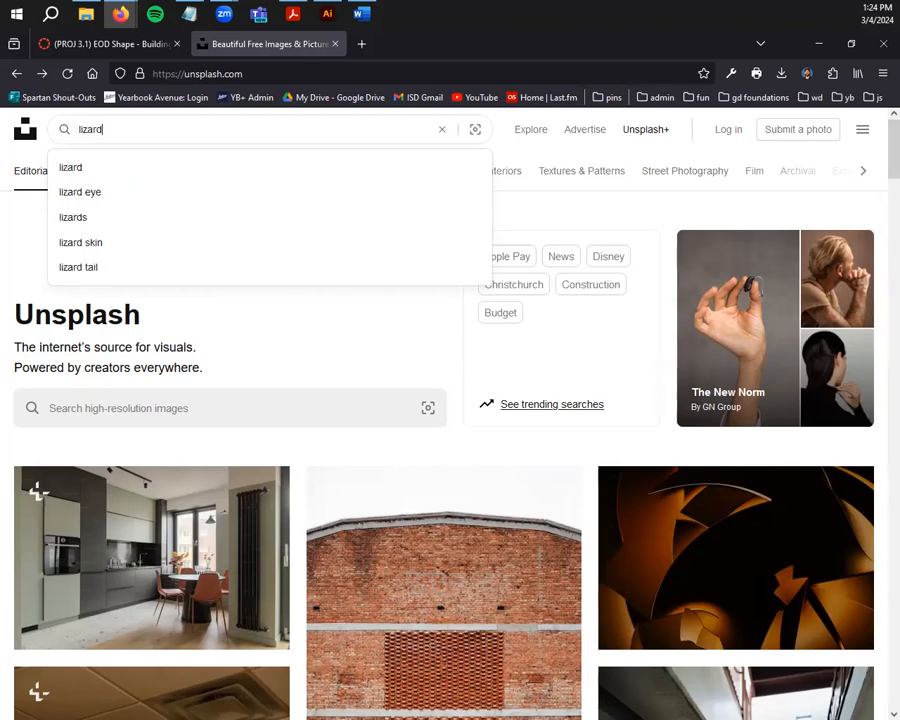
pyautogui.press('Return')
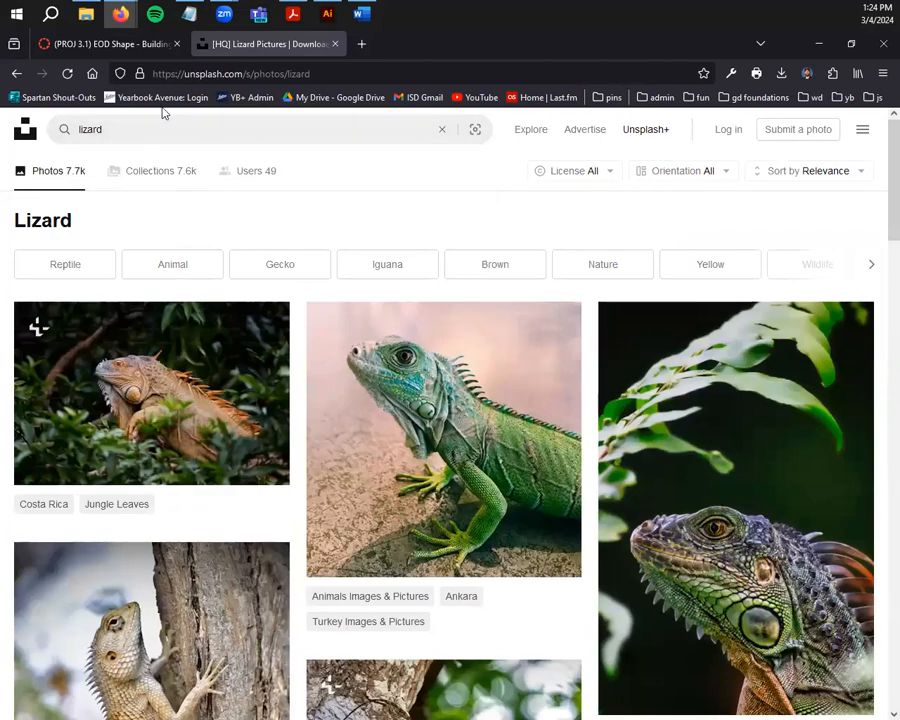
pyautogui.scroll(-2, 18, 318)
pyautogui.scroll(-7, 115, 366)
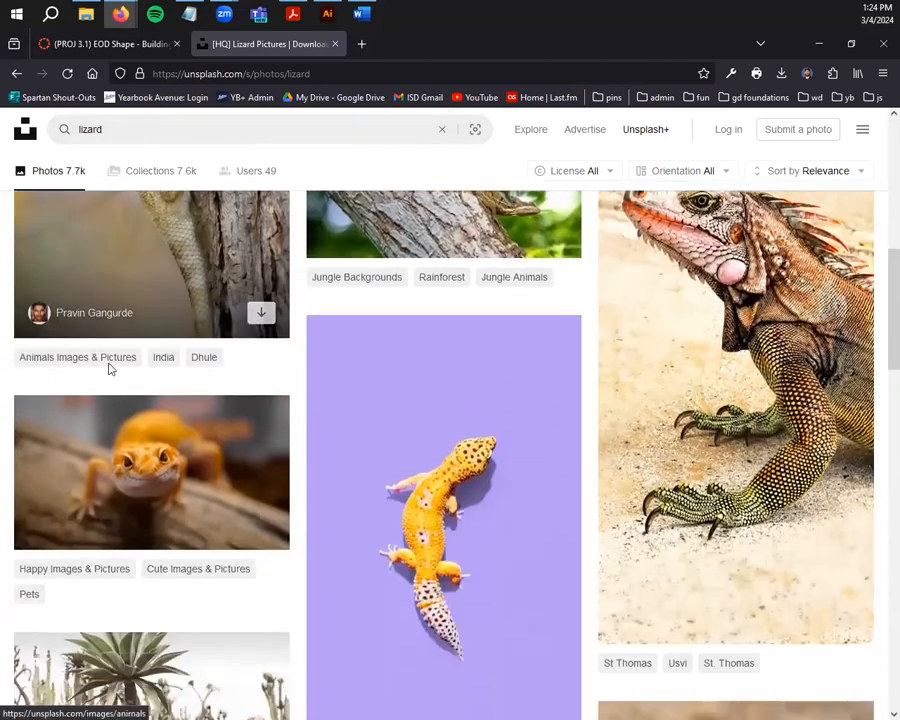
# Browse the lizard photos for a suitable reference picture, loading more results and looking further through them
pyautogui.scroll(-3, 315, 401)
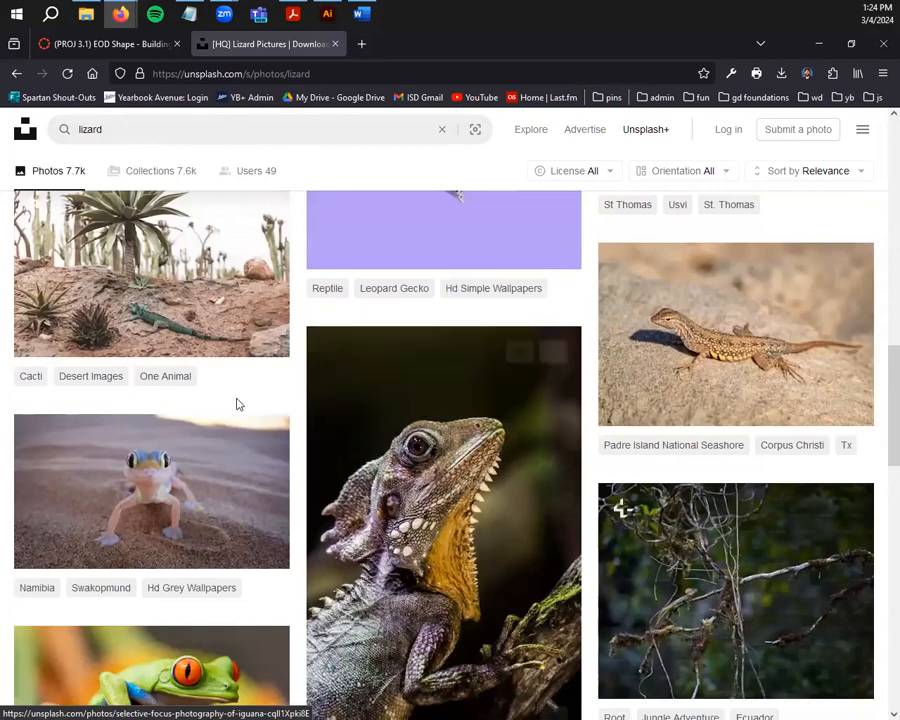
pyautogui.scroll(8, 237, 404)
pyautogui.scroll(3, 378, 495)
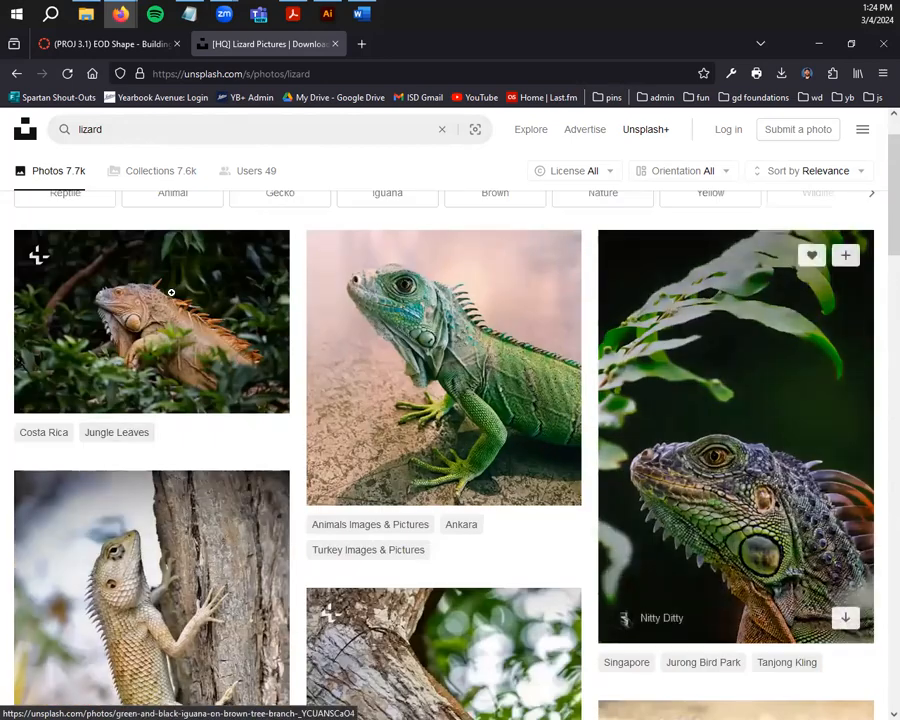
pyautogui.scroll(-12, 390, 430)
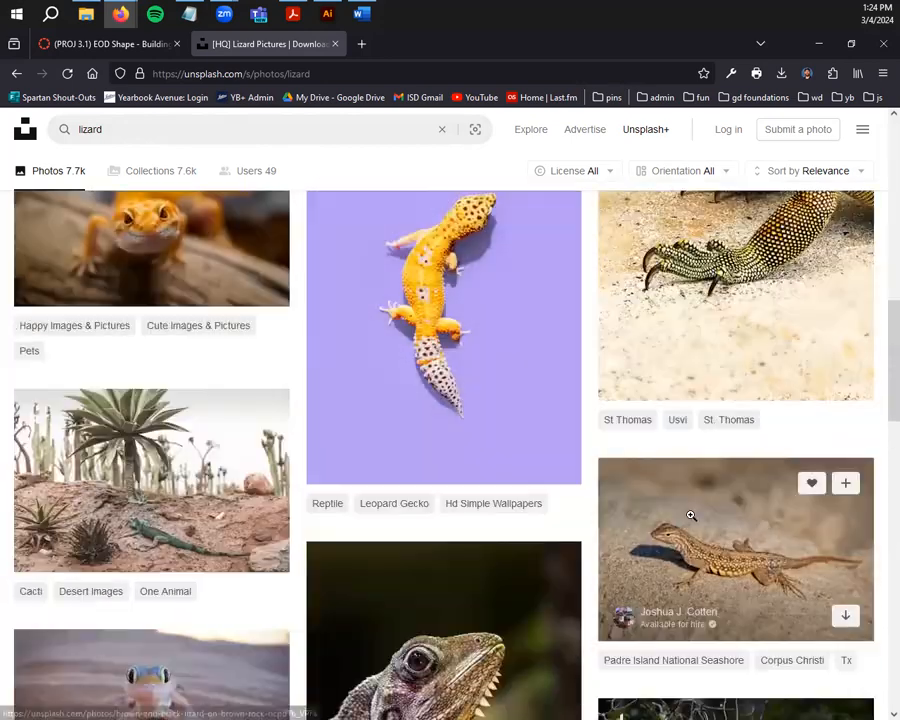
pyautogui.scroll(-15, 466, 519)
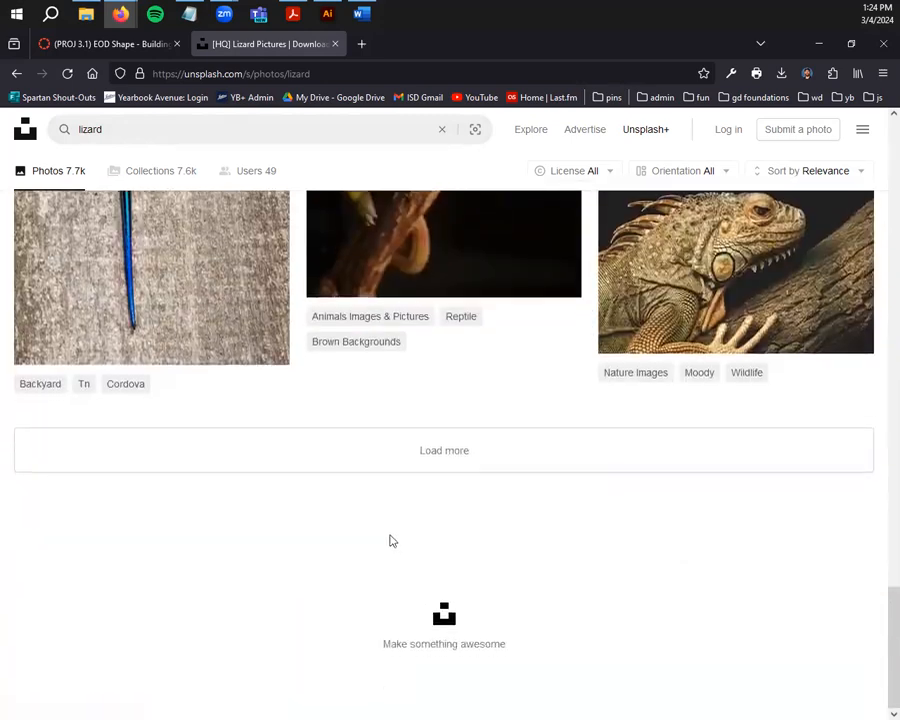
pyautogui.click(432, 466)
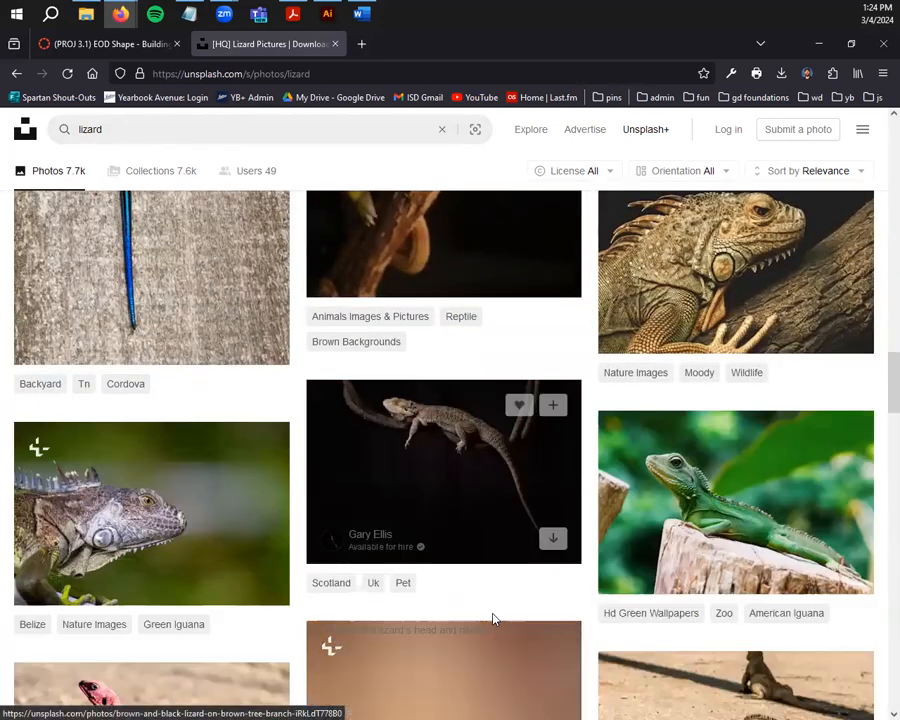
pyautogui.scroll(-3, 362, 589)
pyautogui.scroll(-6, 362, 590)
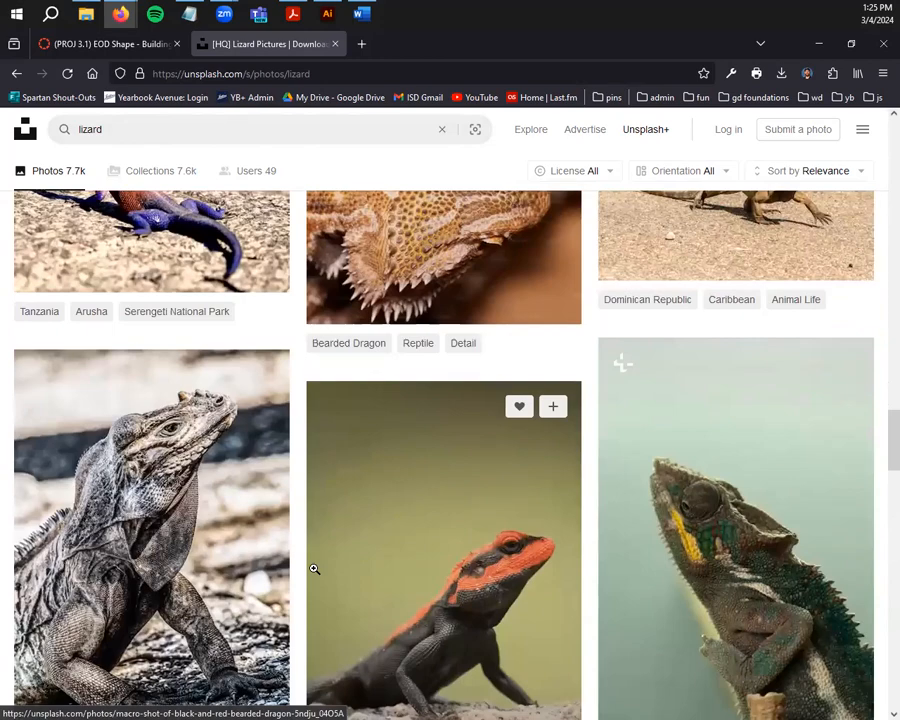
pyautogui.scroll(-2, 366, 522)
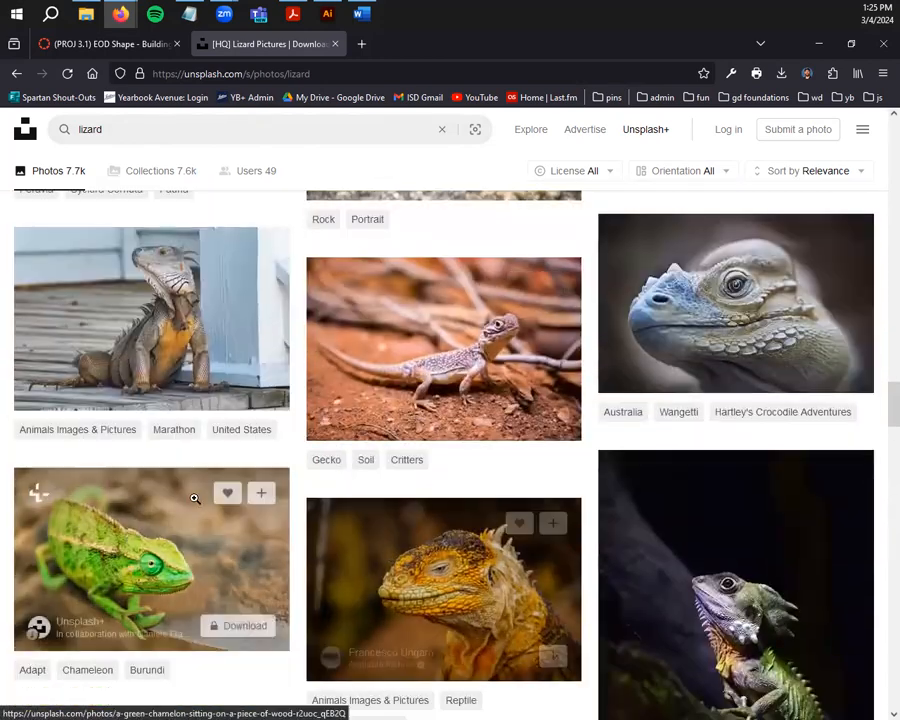
pyautogui.scroll(-4, 450, 484)
pyautogui.scroll(-7, 430, 507)
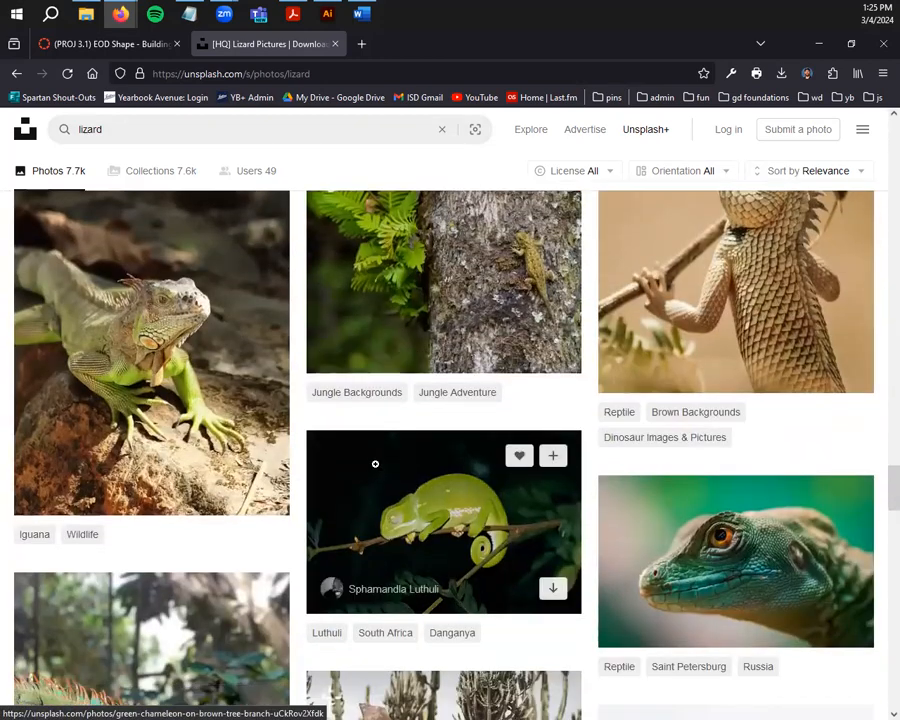
# Open the photo of the gray lizard gripping a branch and download it for free, choosing to save the file
pyautogui.scroll(2, 375, 463)
pyautogui.click(671, 396)
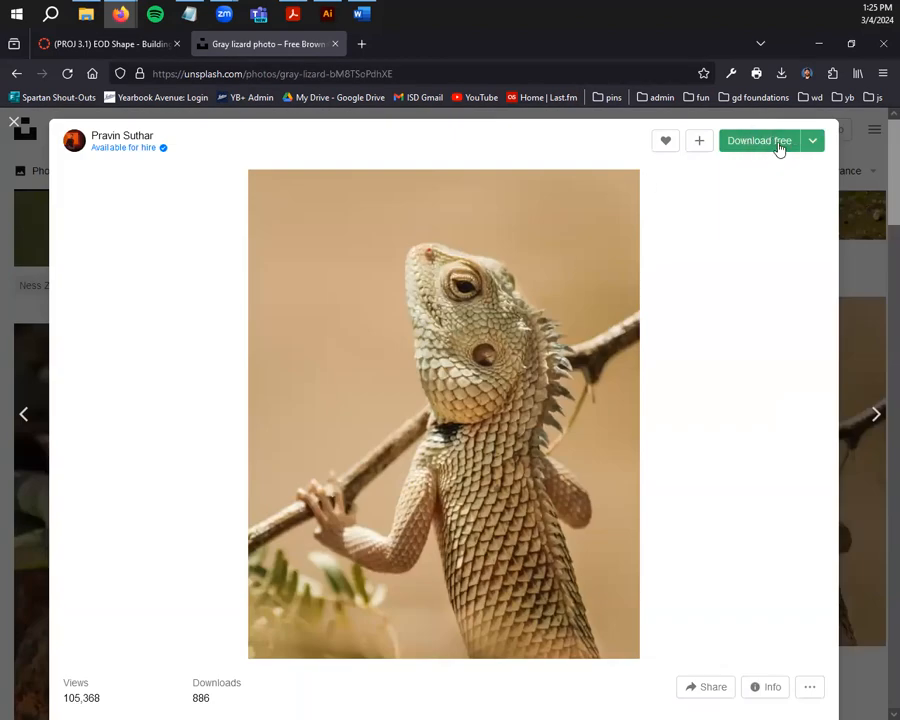
pyautogui.click(760, 141)
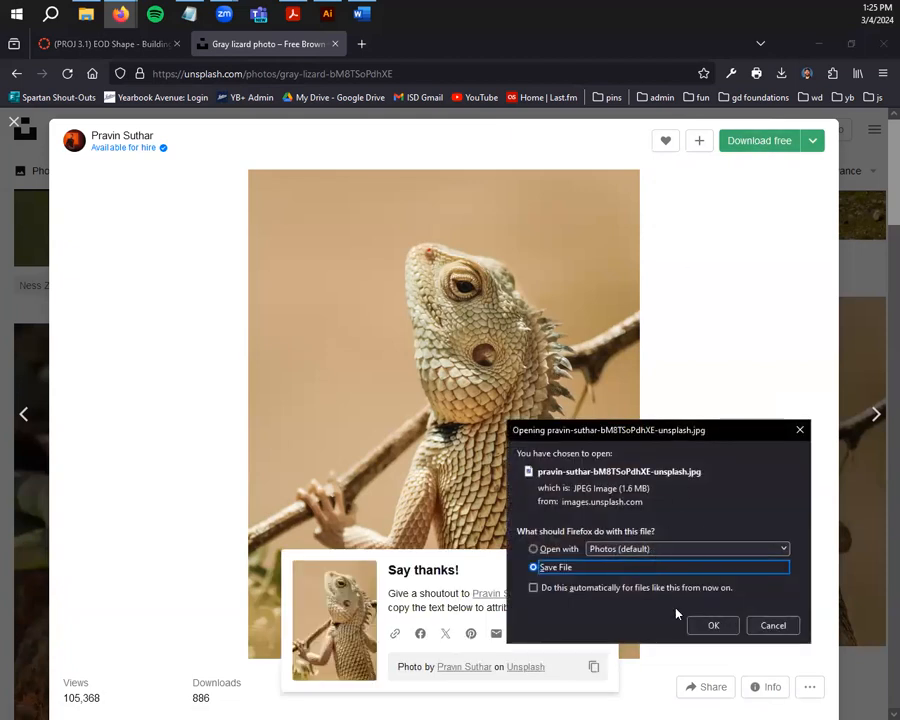
pyautogui.click(713, 625)
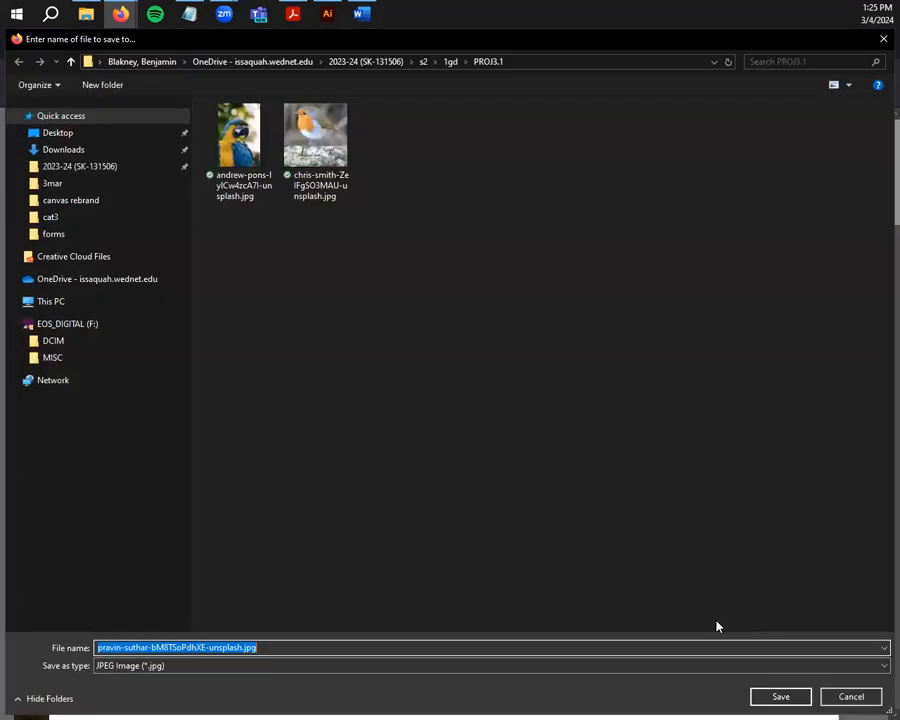
# Go to the s2 > 6gd folder for the download and create a new folder named proj3.1 in it
pyautogui.click(423, 61)
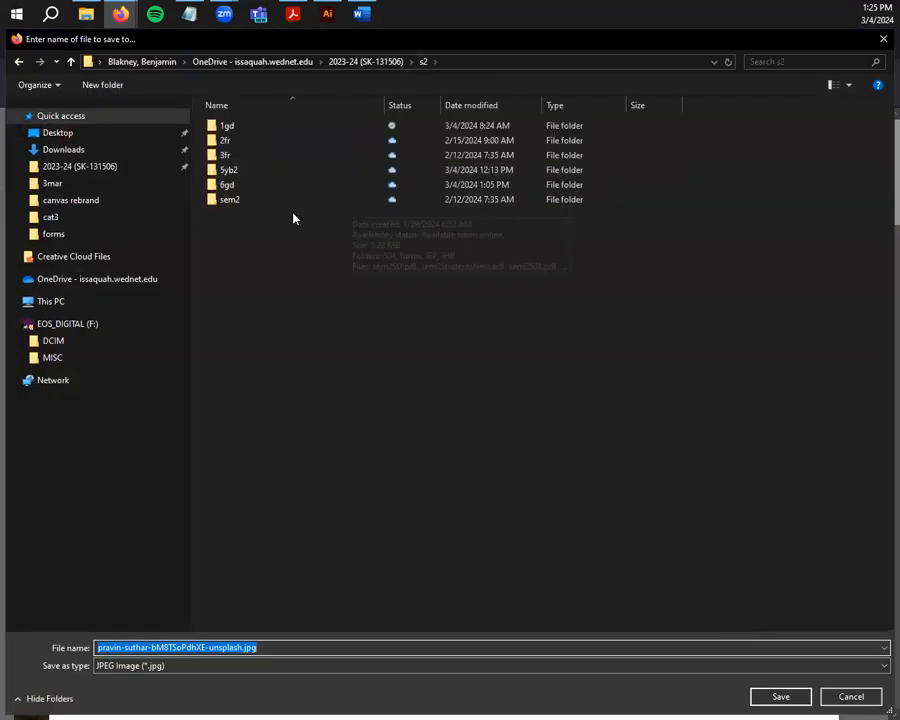
pyautogui.doubleClick(236, 188)
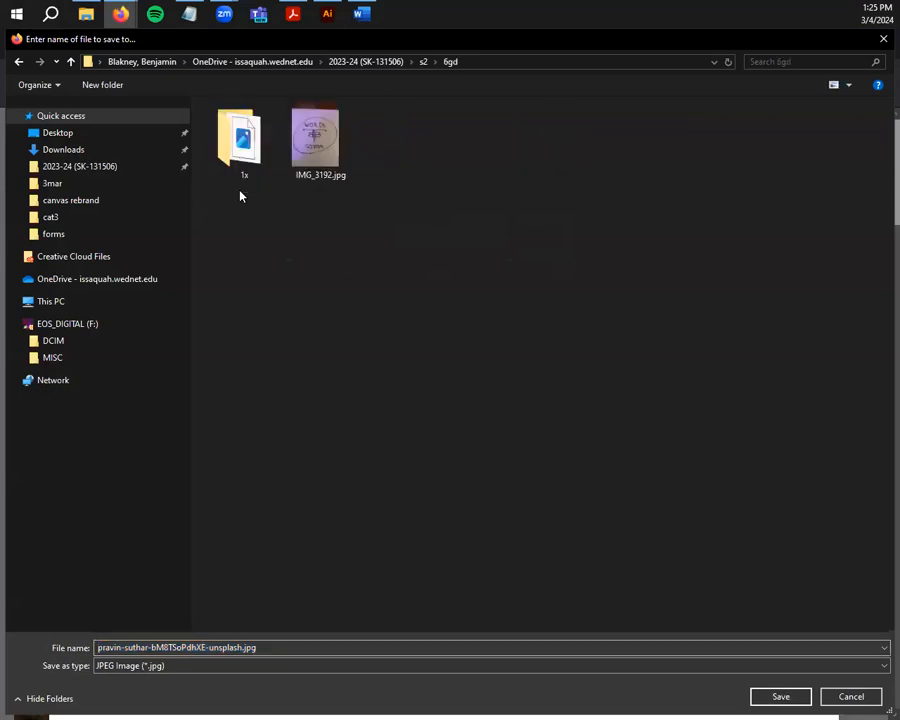
pyautogui.click(118, 88)
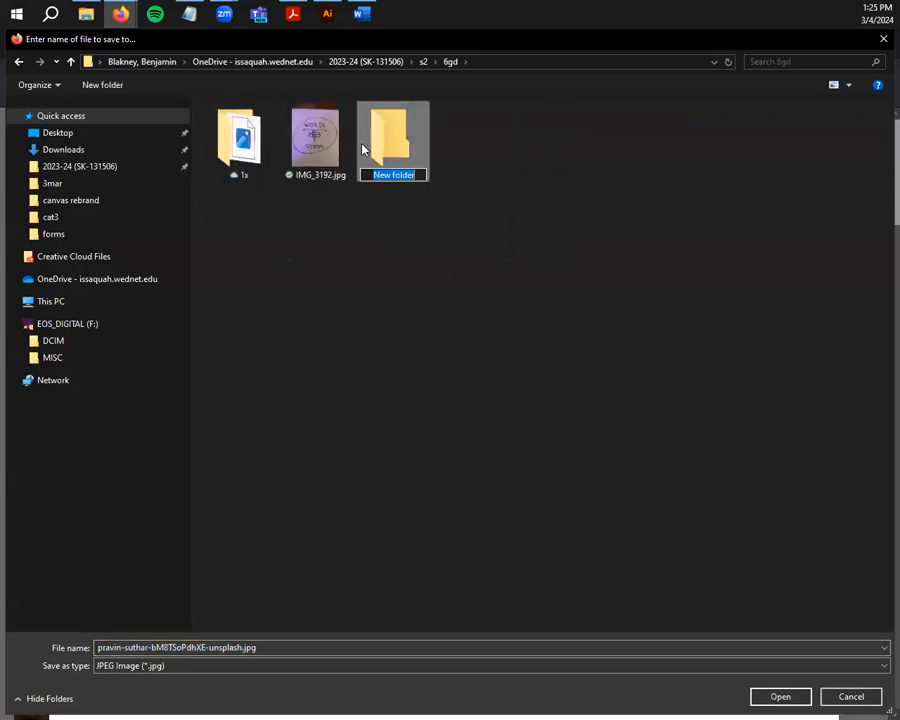
pyautogui.write('pro')
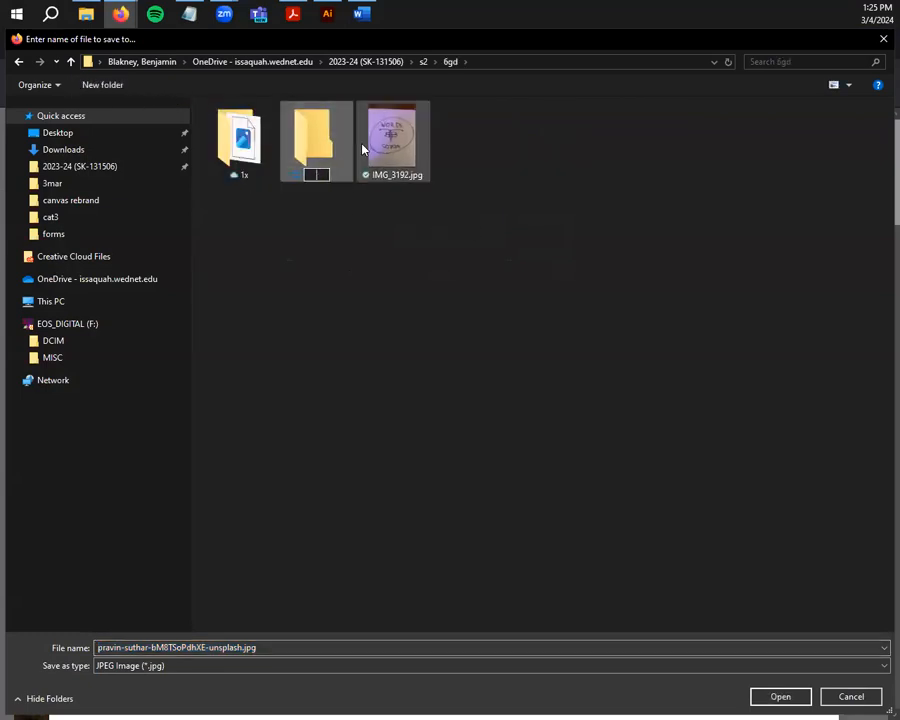
pyautogui.write('j3.1')
pyautogui.press('Return')
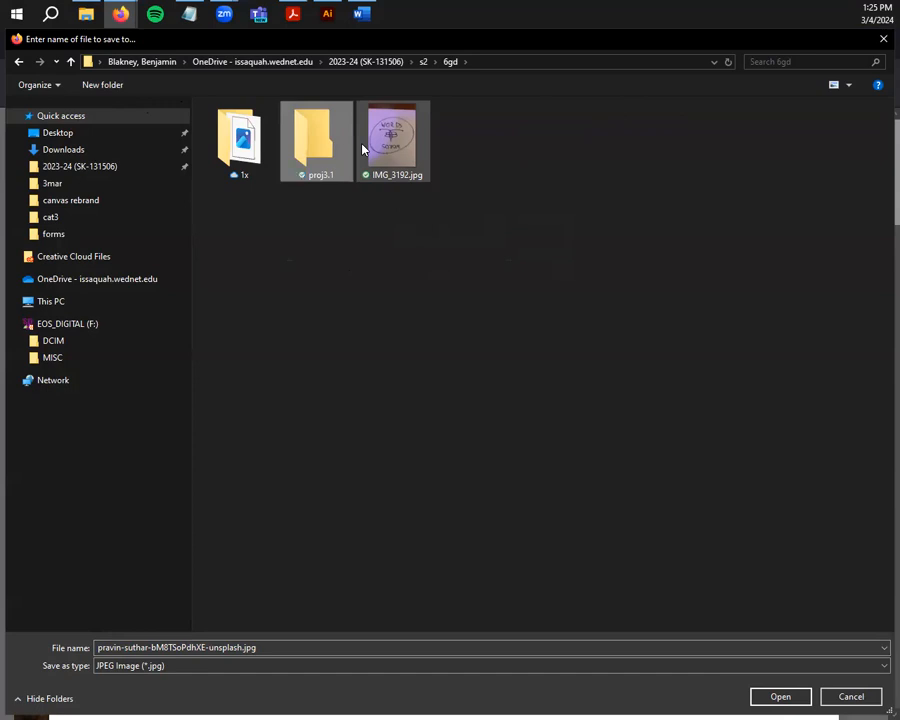
# Save the lizard photo in the proj3.1 folder, then view the downloaded image and close it
pyautogui.doubleClick(322, 159)
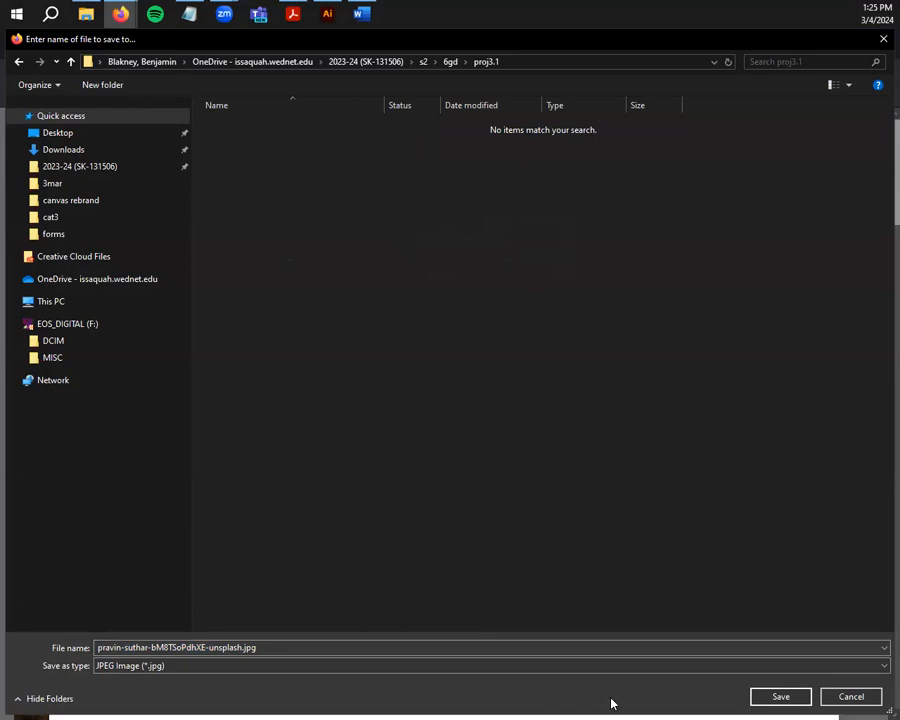
pyautogui.press('Return')
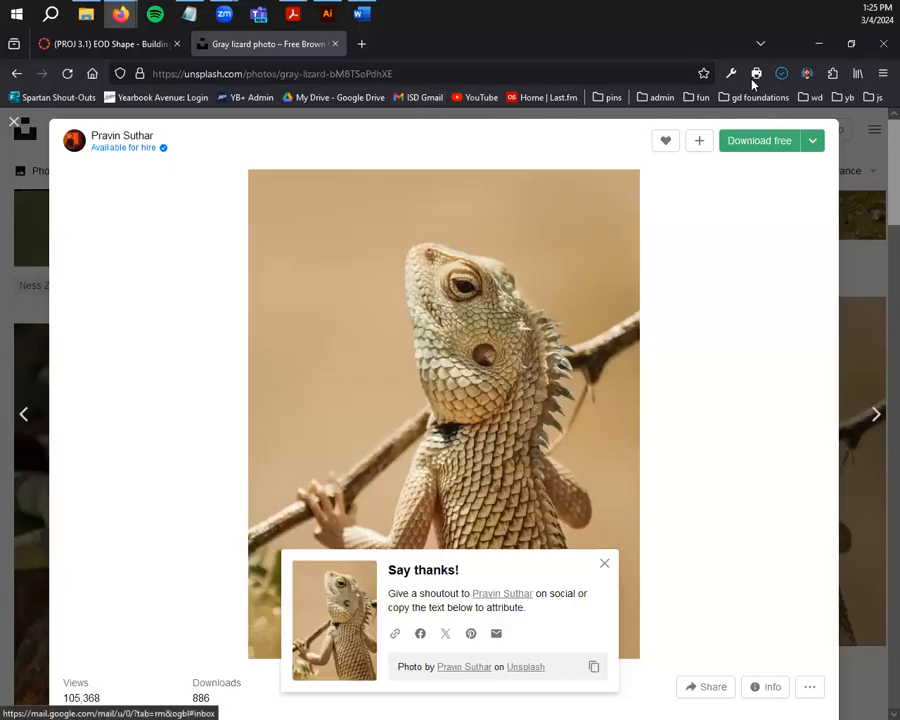
pyautogui.click(596, 108)
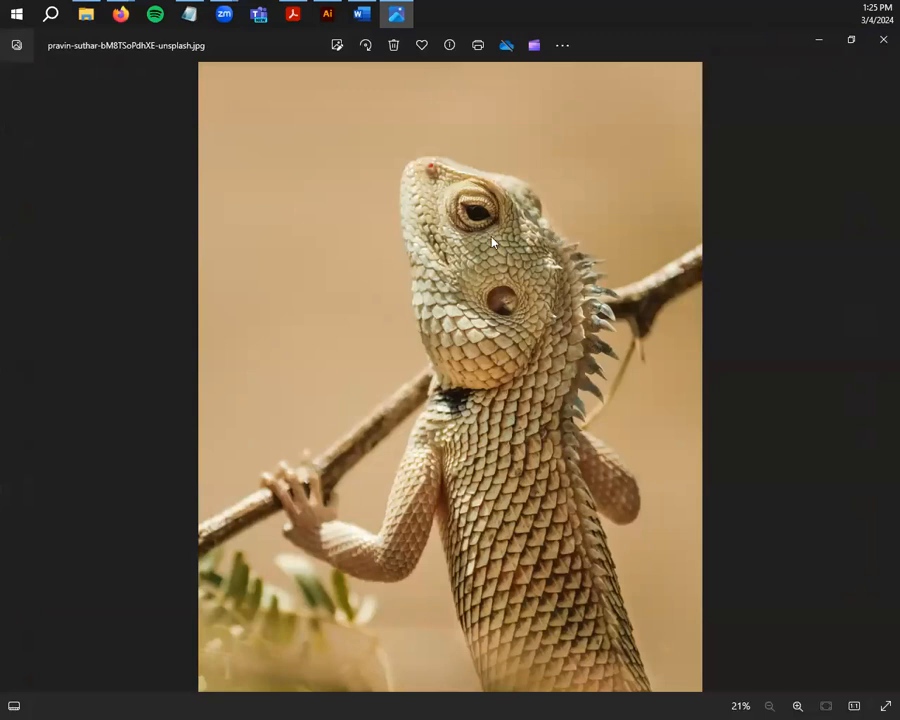
pyautogui.click(883, 39)
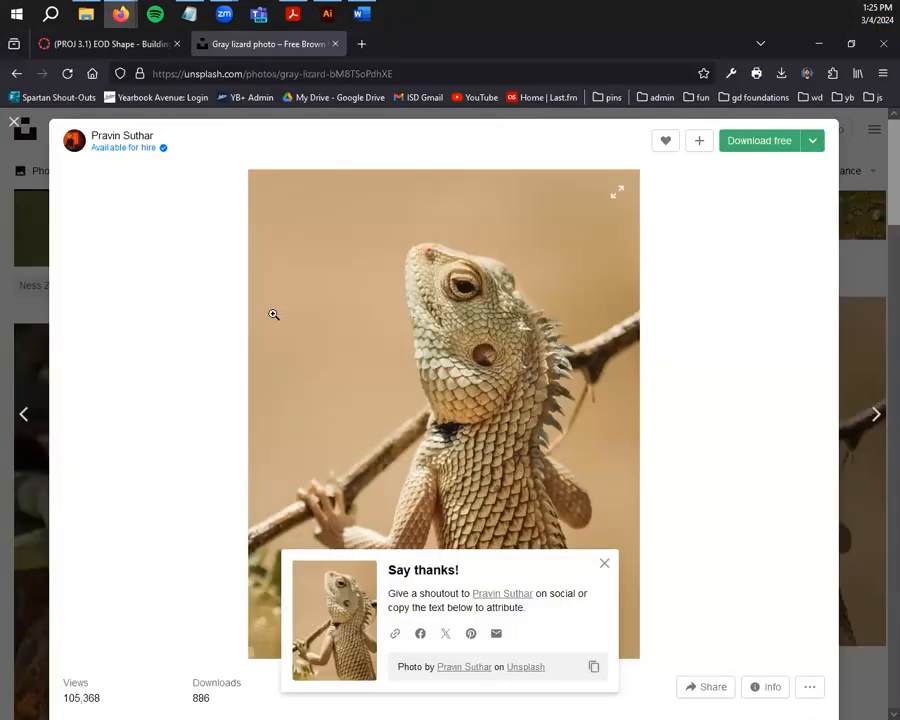
# Switch to Illustrator and start a new document from the Print presets at Letter size, with units in inches
pyautogui.hotkey('alt', 'Tab')
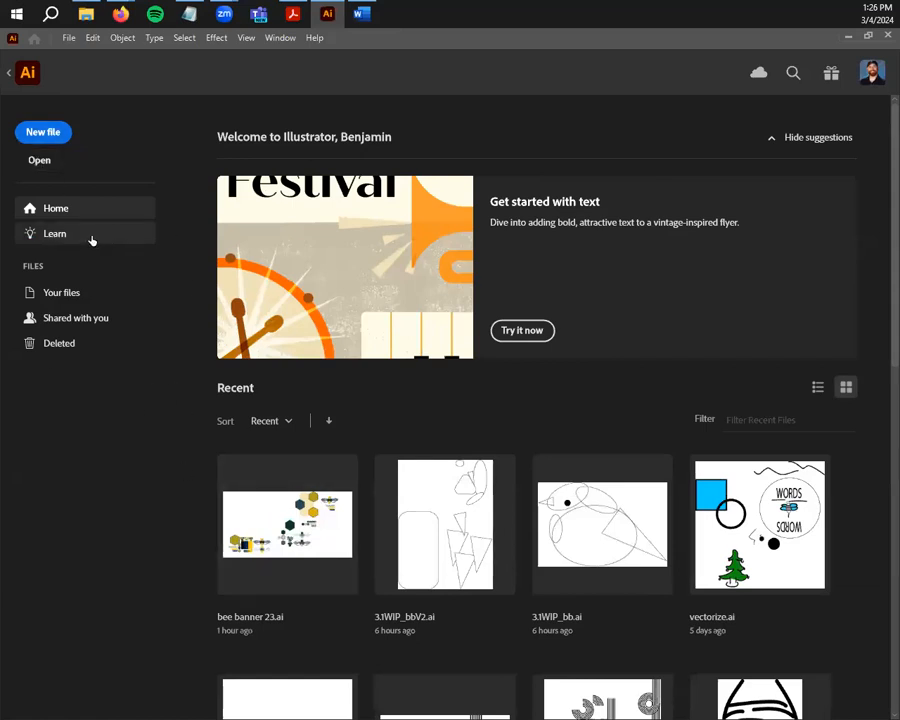
pyautogui.click(52, 137)
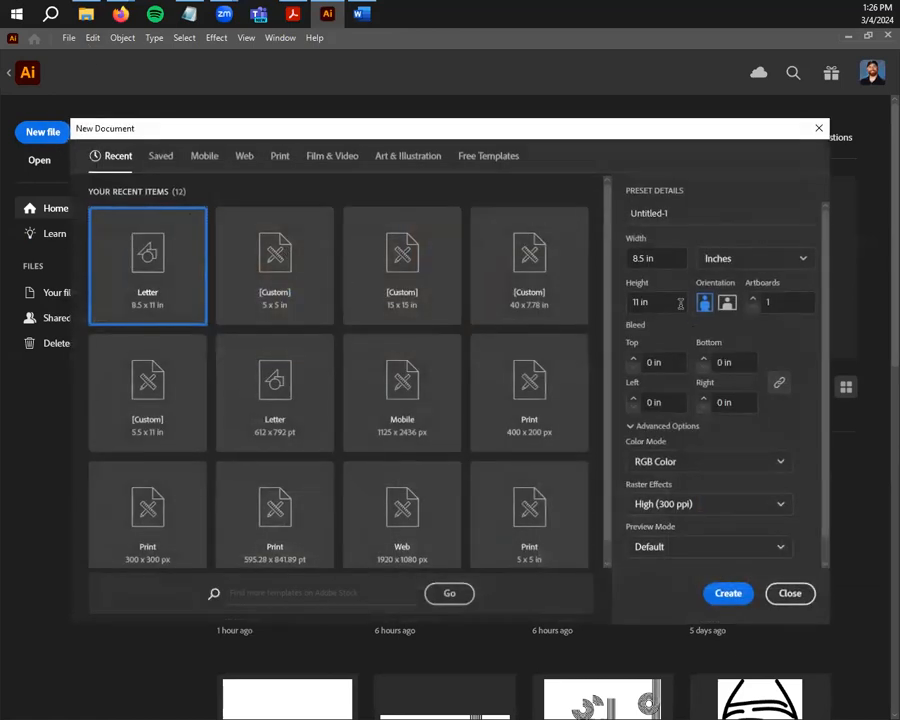
pyautogui.click(281, 158)
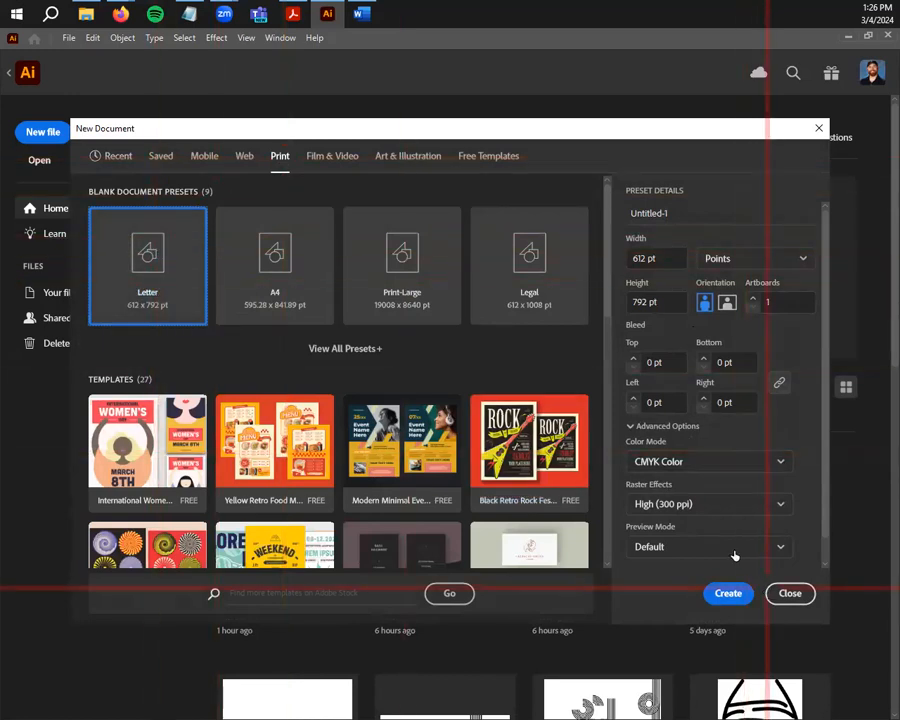
pyautogui.click(735, 258)
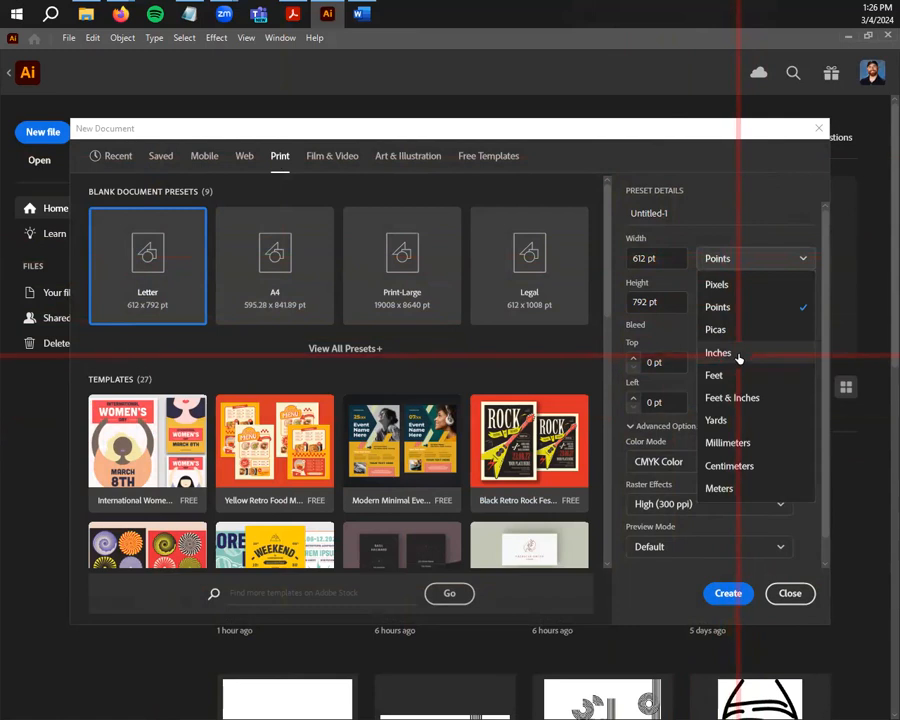
pyautogui.click(738, 356)
# Compare the portrait and landscape orientations for the new document and set it to landscape, 11 x 8.5 in
pyautogui.click(727, 302)
pyautogui.click(706, 302)
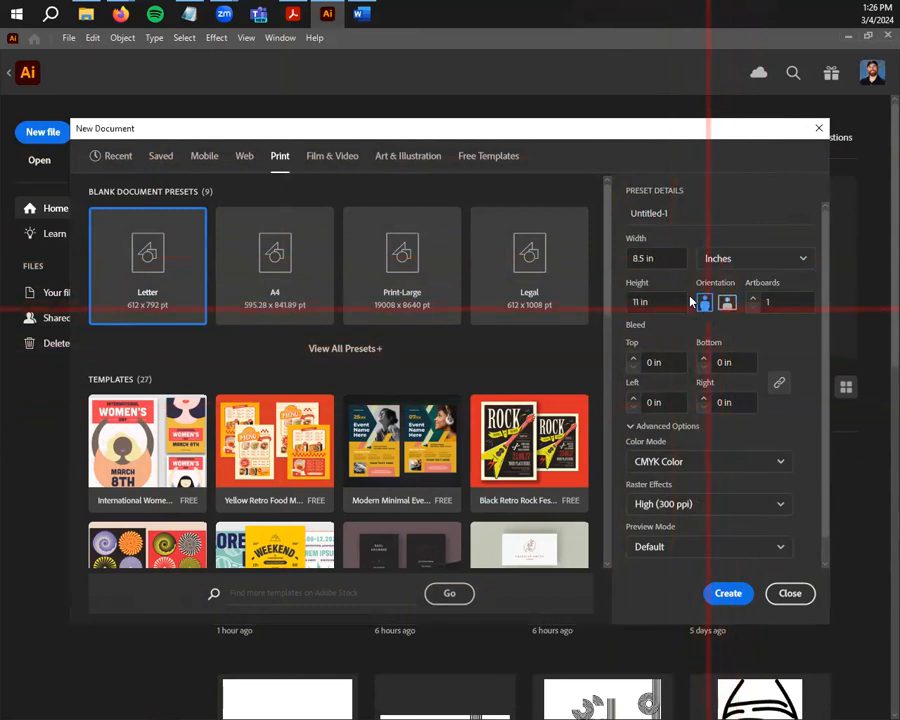
pyautogui.click(728, 302)
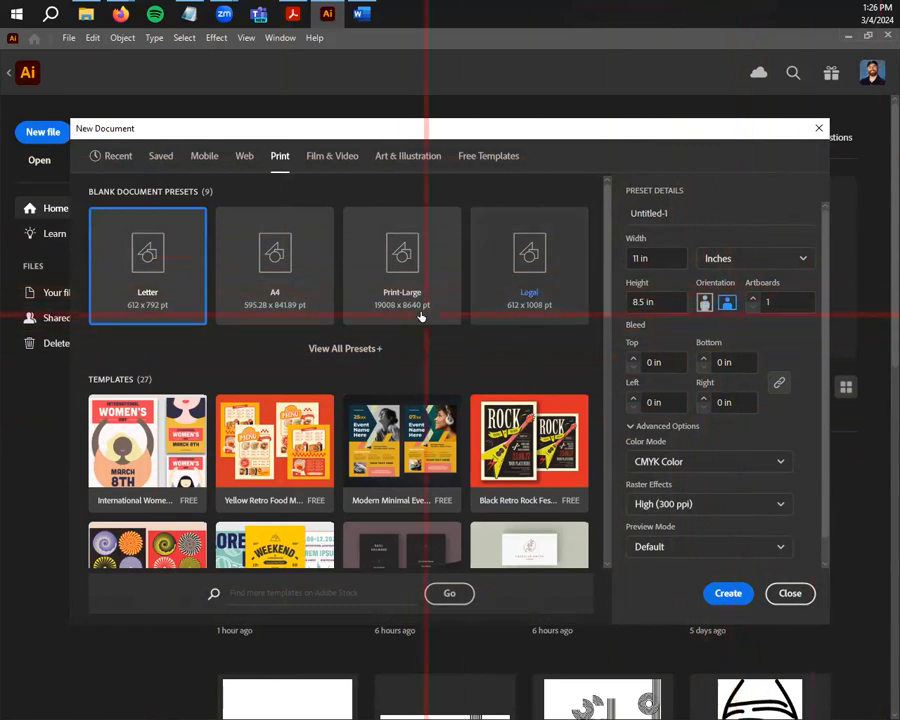
pyautogui.click(706, 302)
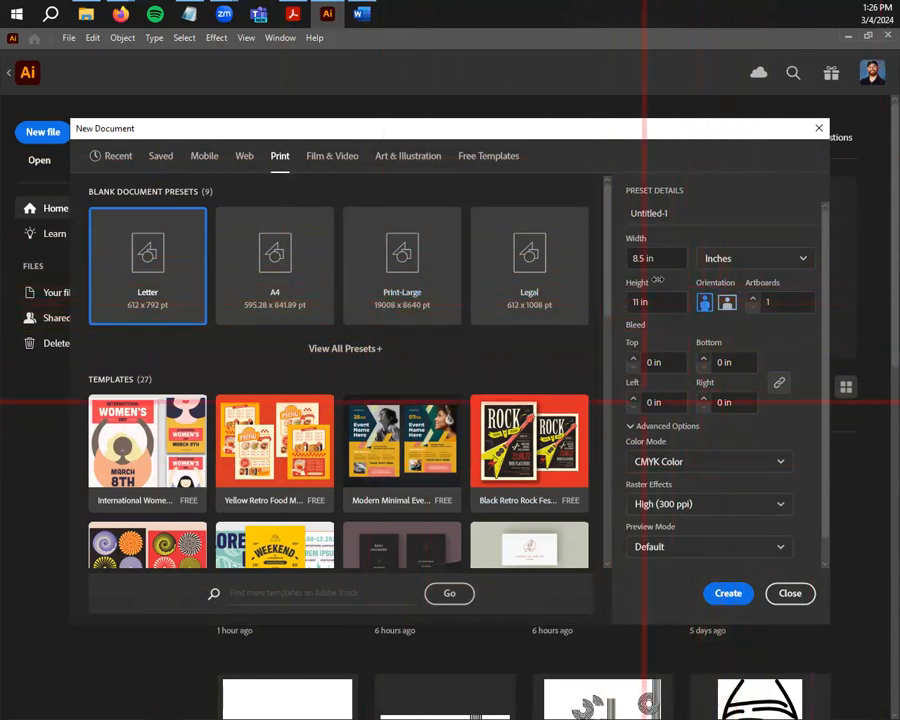
pyautogui.click(727, 303)
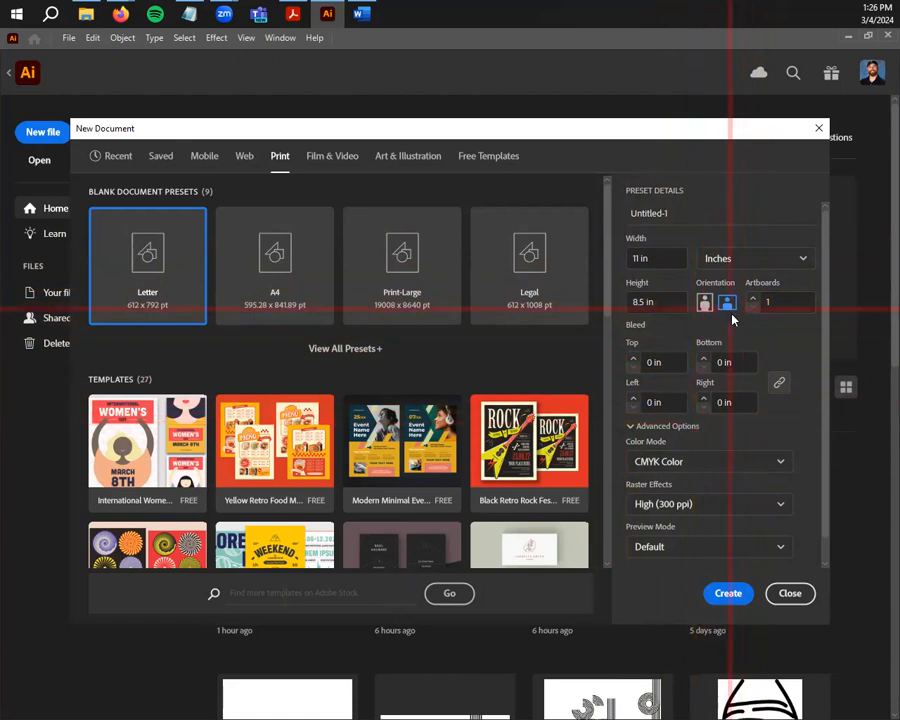
# Set the color mode to RGB Color and create the document
pyautogui.click(706, 465)
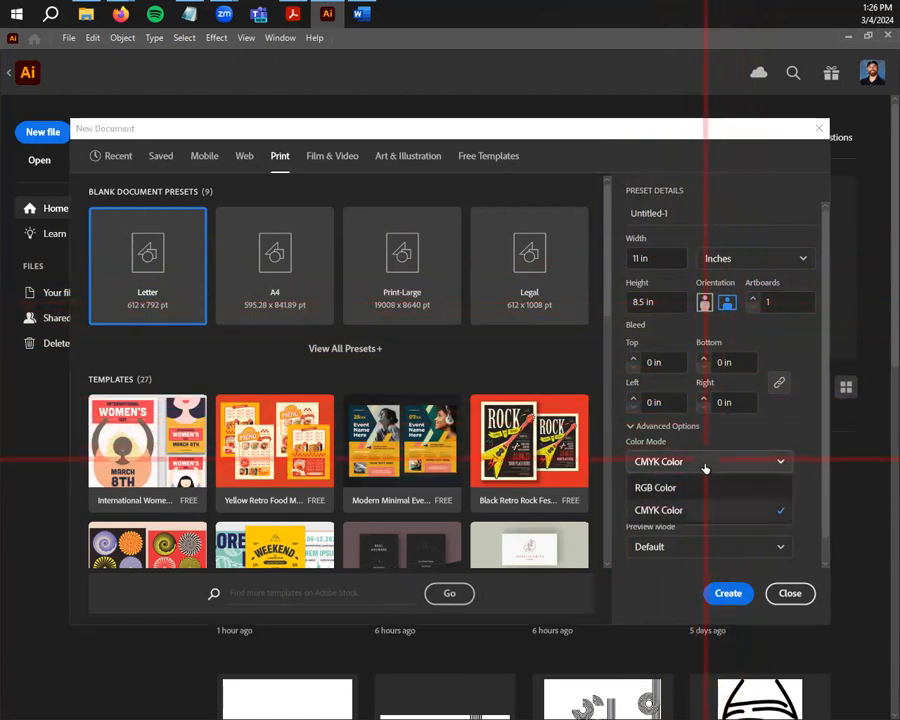
pyautogui.click(696, 488)
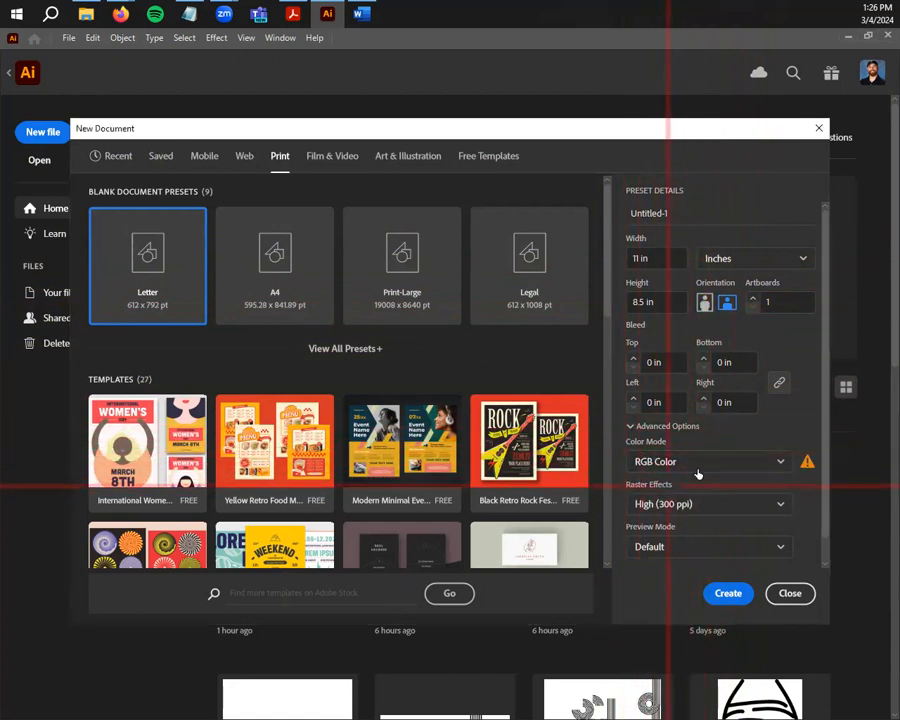
pyautogui.click(722, 590)
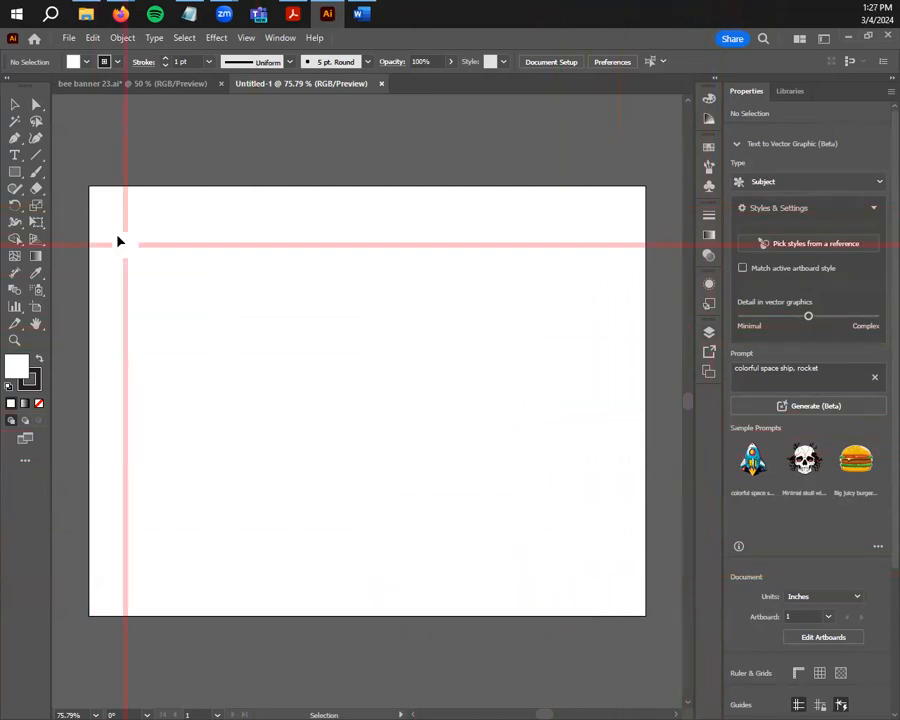
# Detach the group of shape tools as a floating toolbar above the artboard
pyautogui.click(16, 172)
pyautogui.click(18, 173)
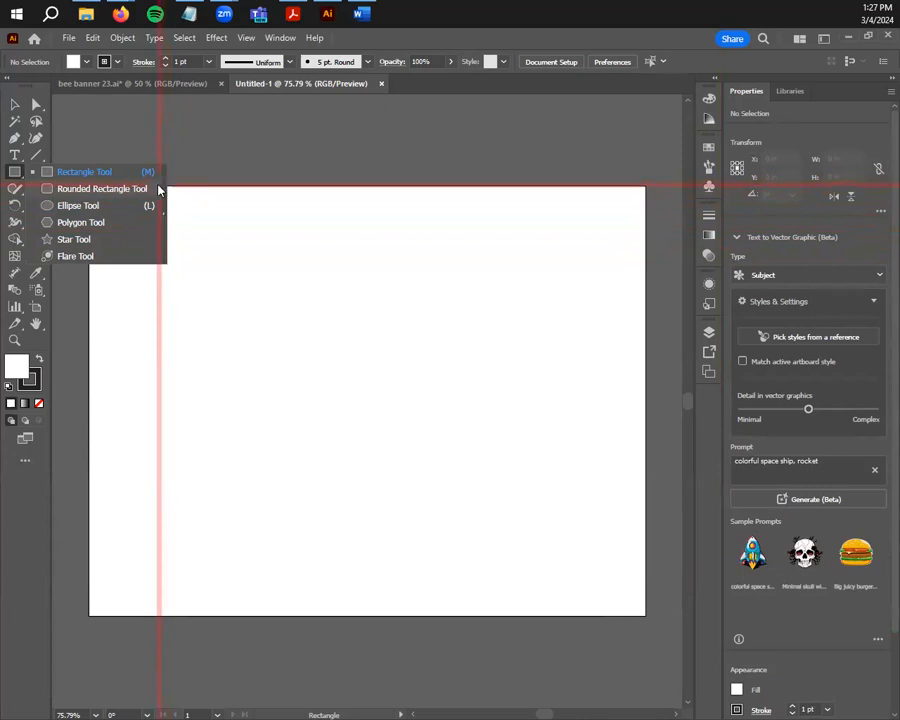
pyautogui.moveTo(161, 189); pyautogui.dragTo(164, 196)
pyautogui.moveTo(82, 191); pyautogui.dragTo(526, 122)
# Draw a test ellipse about 1.56 x 0.82 in, a rectangle, a rounded rectangle and a large star on the artboard
pyautogui.click(508, 138)
pyautogui.moveTo(307, 258); pyautogui.dragTo(386, 300)
pyautogui.click(466, 138)
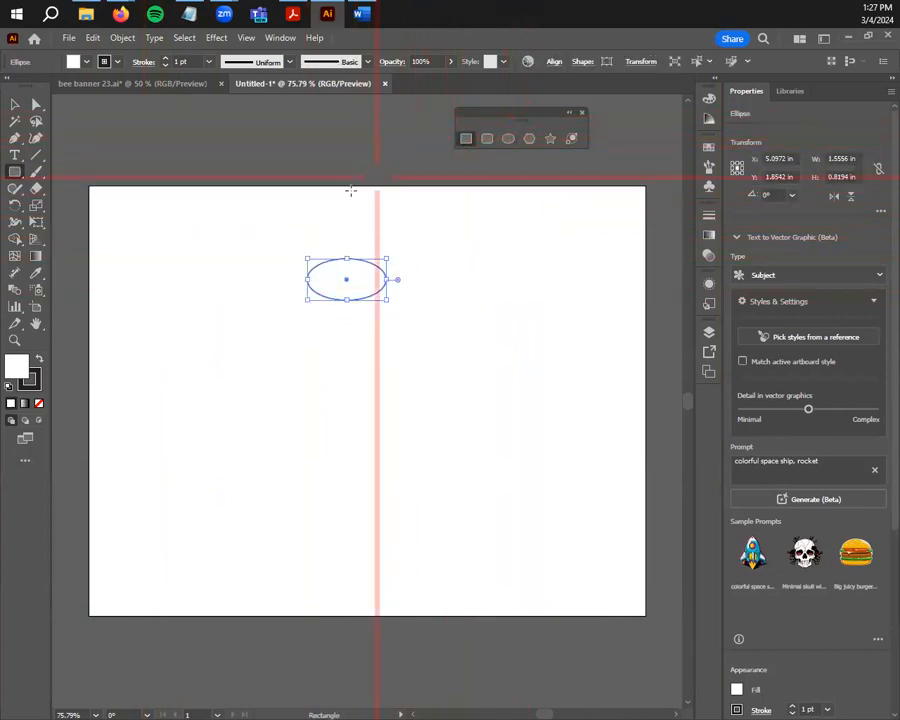
pyautogui.moveTo(286, 238); pyautogui.dragTo(338, 313)
pyautogui.click(486, 140)
pyautogui.moveTo(461, 252)
pyautogui.mouseDown()
pyautogui.moveTo(478, 297)
pyautogui.moveTo(540, 380)
pyautogui.mouseUp()
pyautogui.click(550, 138)
pyautogui.moveTo(376, 416); pyautogui.dragTo(532, 185)
# Undo all the test shapes and close the floating shape toolbar
pyautogui.hotkey('ctrl', 'z')
pyautogui.hotkey('ctrl', 'z')
pyautogui.hotkey('ctrl', 'z')
pyautogui.hotkey('ctrl', 'z')
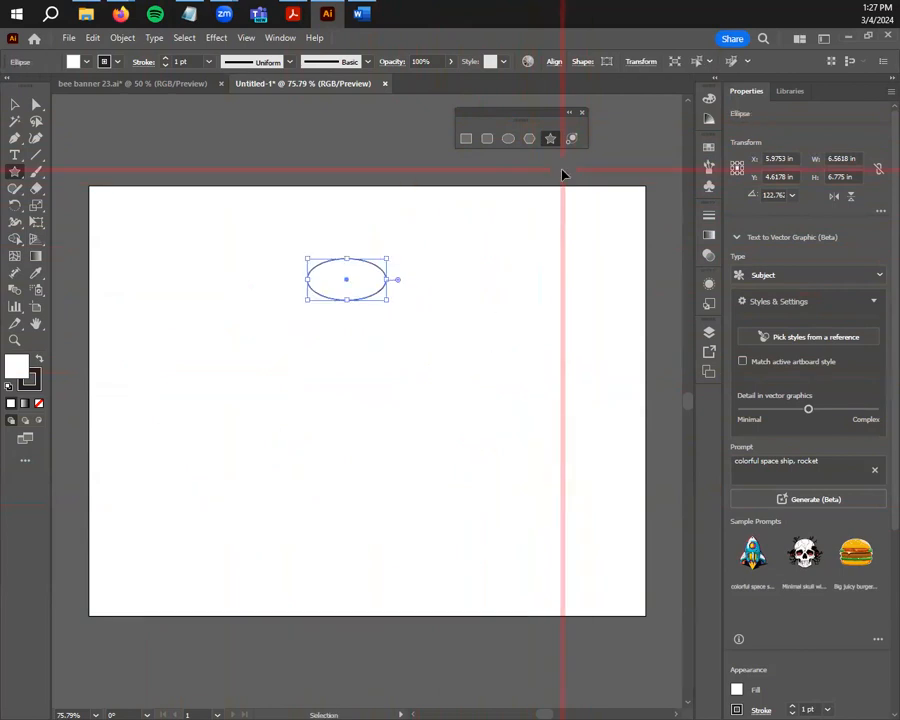
pyautogui.click(583, 114)
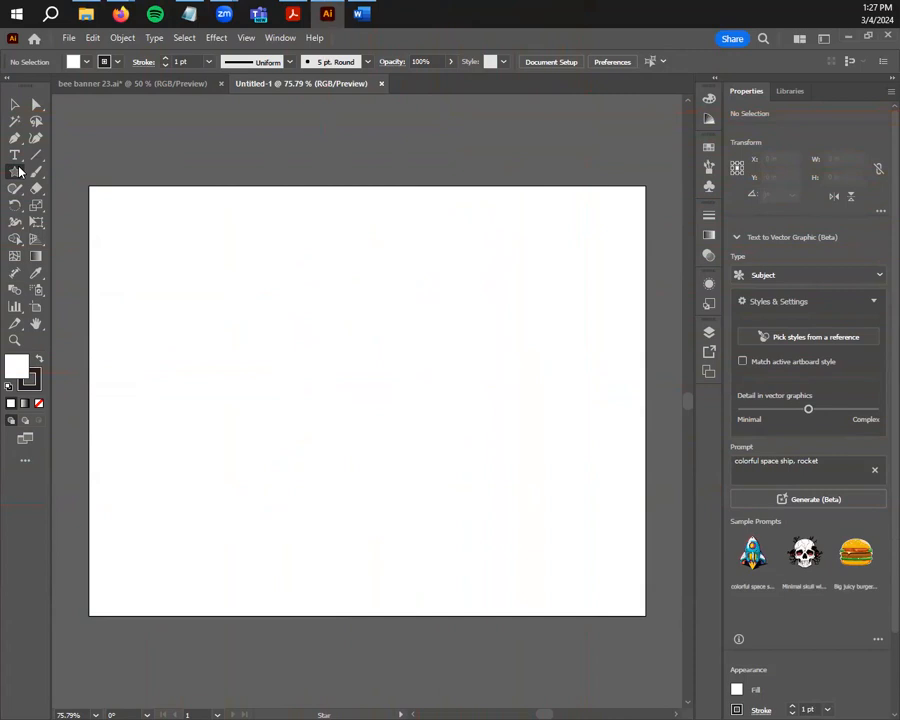
# Tear off the shape tools as a floating toolbar and position it above the artboard's upper-left corner
pyautogui.click(15, 172)
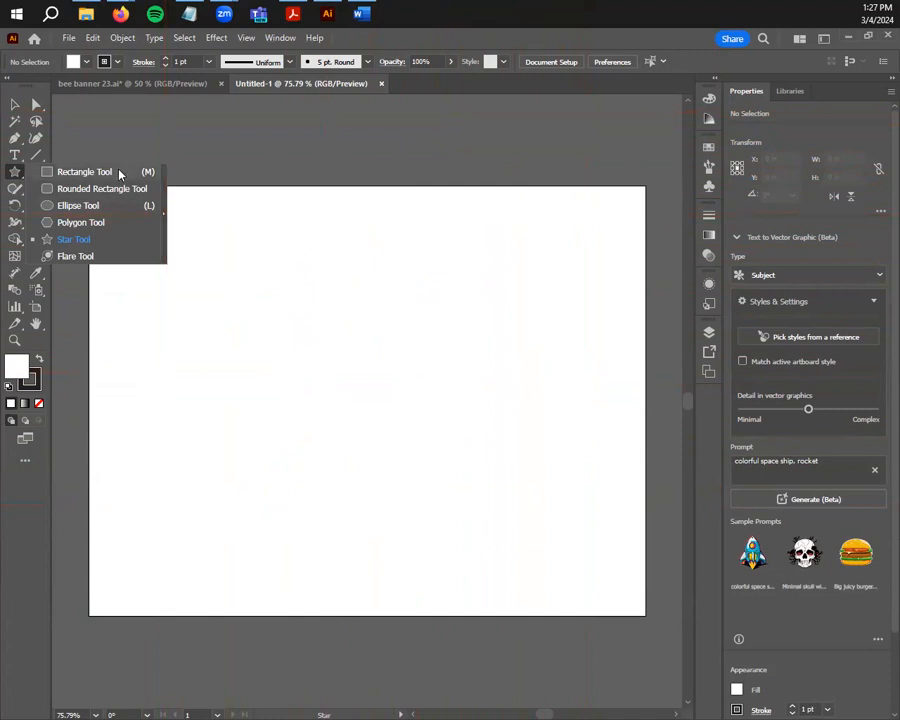
pyautogui.click(165, 220)
pyautogui.moveTo(98, 192); pyautogui.dragTo(130, 124)
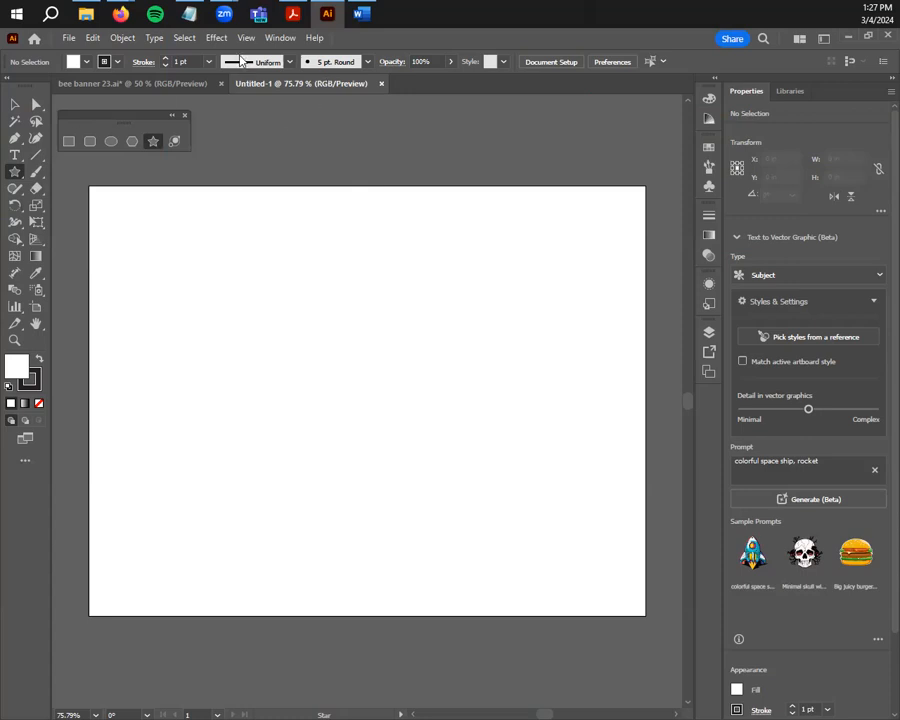
# Show the Pathfinder and Align panels
pyautogui.click(280, 38)
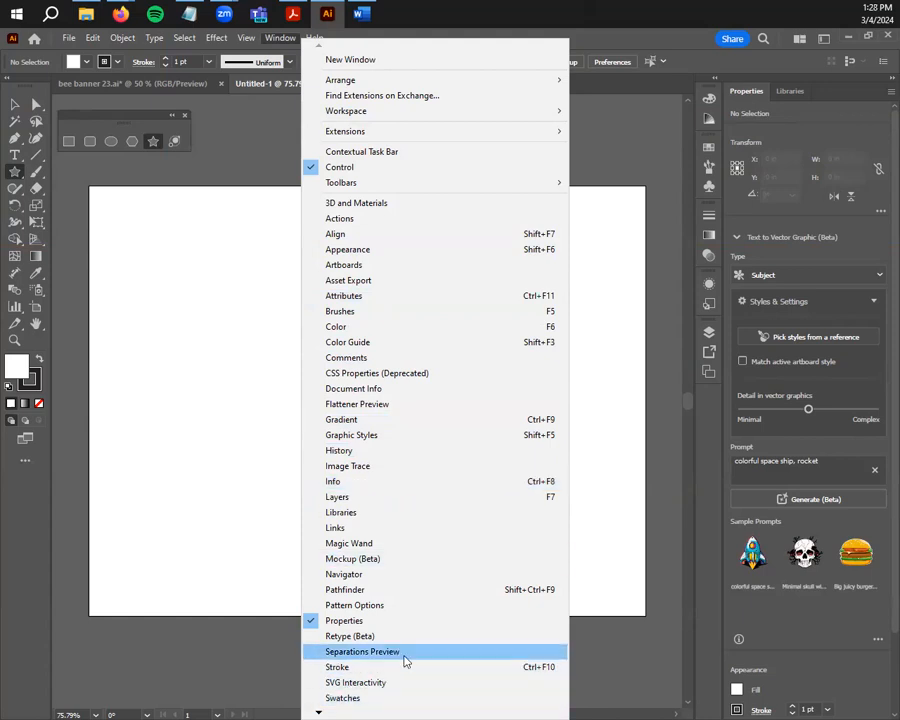
pyautogui.click(280, 39)
pyautogui.click(280, 39)
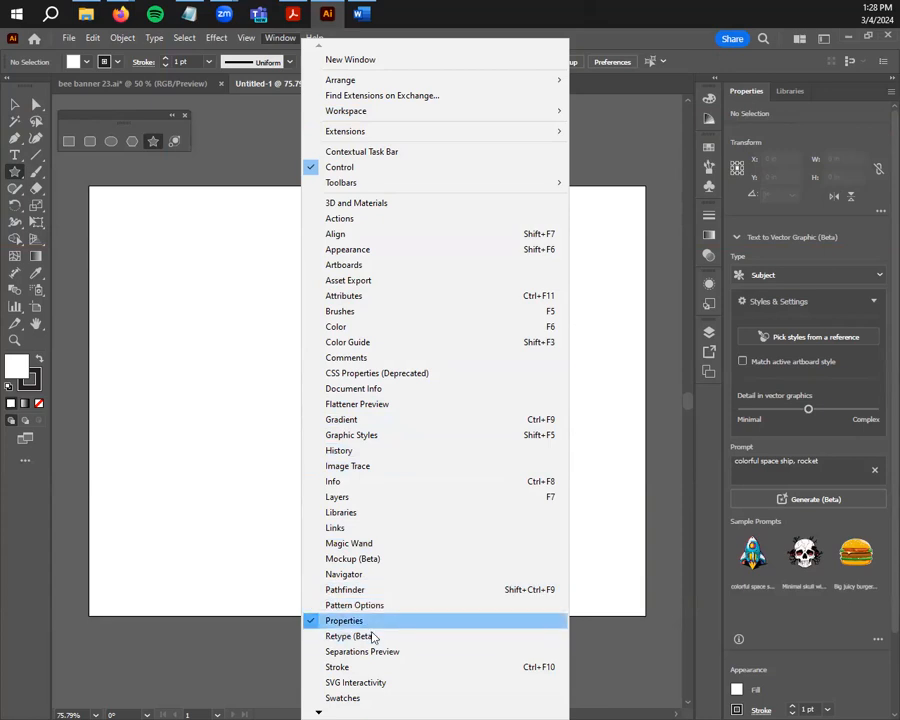
pyautogui.click(381, 590)
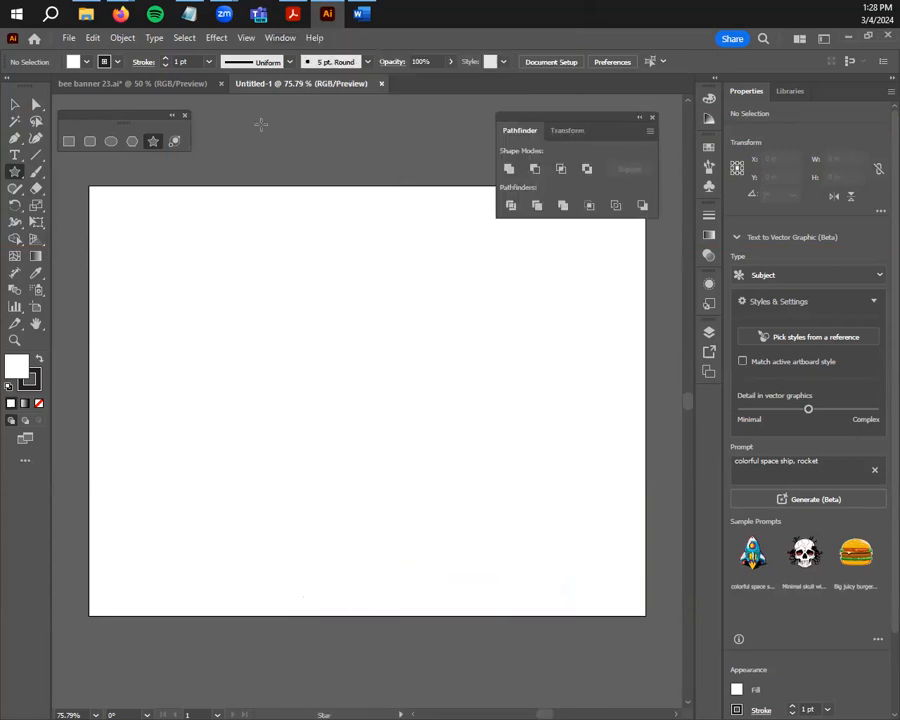
pyautogui.click(282, 39)
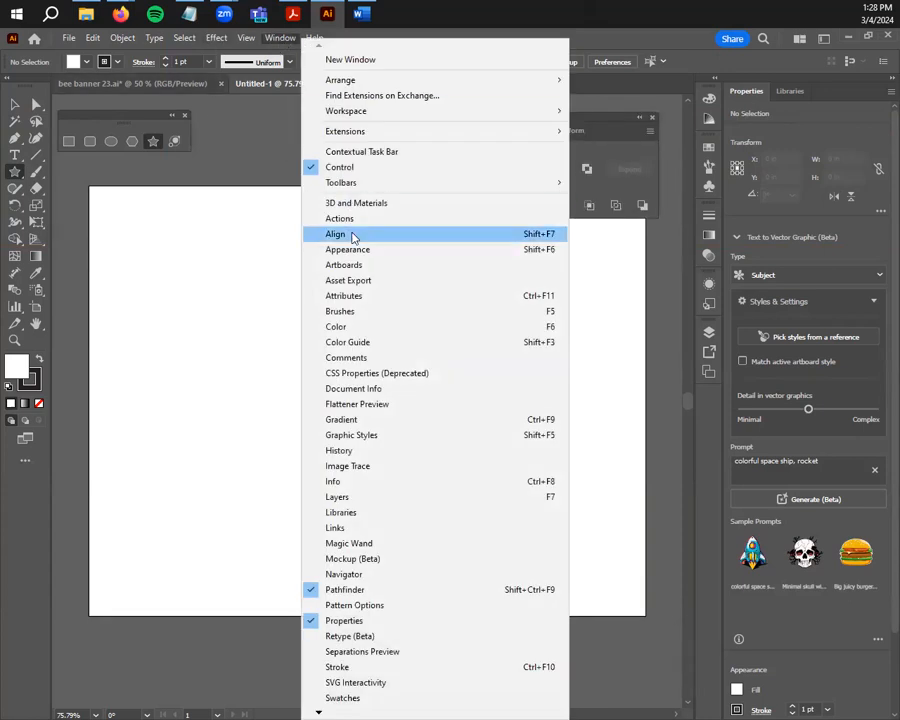
pyautogui.click(352, 236)
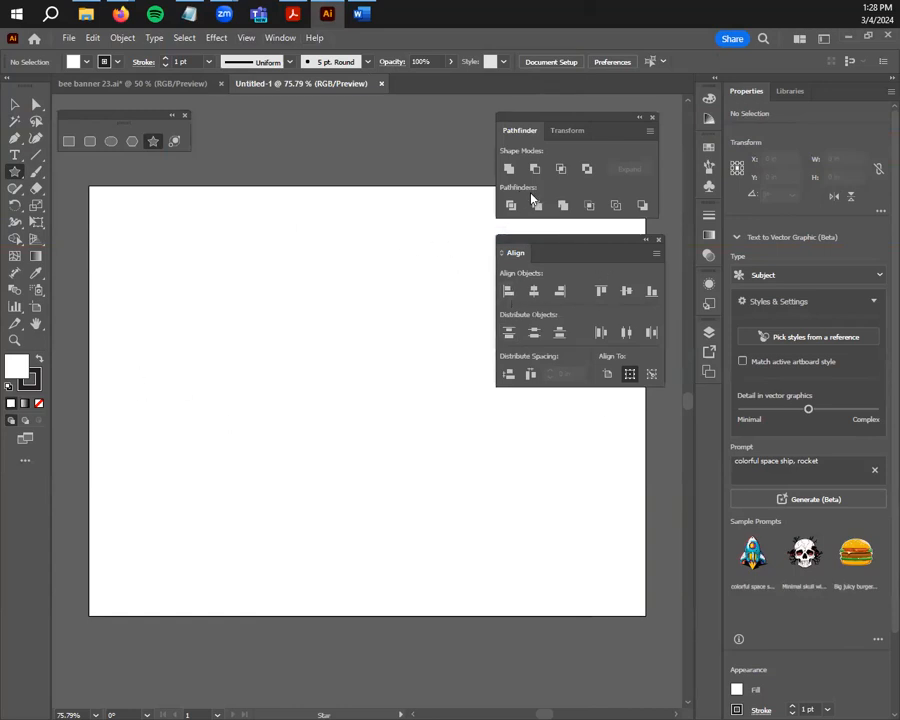
# Group the Align panel with Pathfinder and Transform, and switch through the three panels
pyautogui.moveTo(503, 251); pyautogui.dragTo(527, 132)
pyautogui.click(554, 132)
pyautogui.click(520, 138)
pyautogui.click(560, 136)
pyautogui.click(493, 140)
pyautogui.click(524, 141)
pyautogui.click(568, 141)
pyautogui.click(526, 142)
pyautogui.click(466, 143)
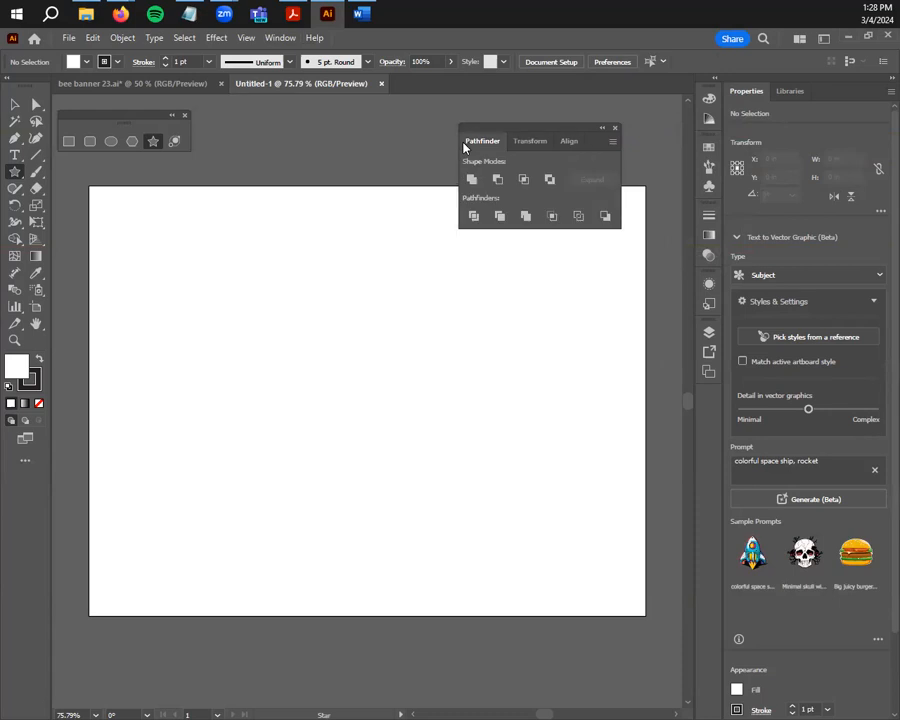
pyautogui.click(520, 141)
pyautogui.click(562, 141)
pyautogui.click(534, 142)
pyautogui.click(494, 142)
pyautogui.click(528, 144)
pyautogui.click(570, 143)
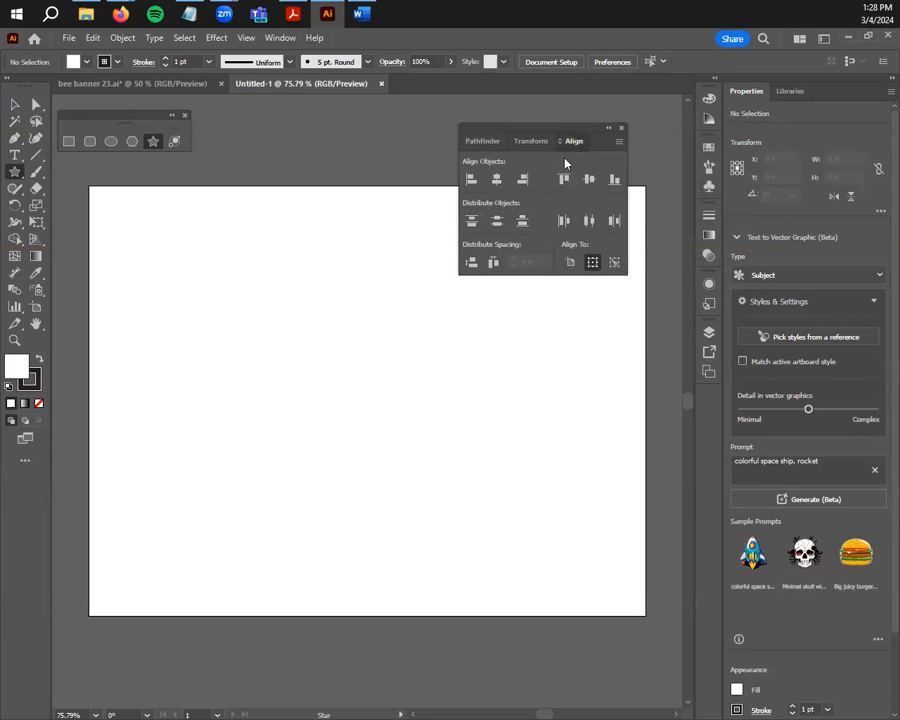
# Separate the Align panel from the group, place it over the artboard's lower-right area, and bring Pathfinder to the front
pyautogui.moveTo(572, 141); pyautogui.dragTo(288, 433)
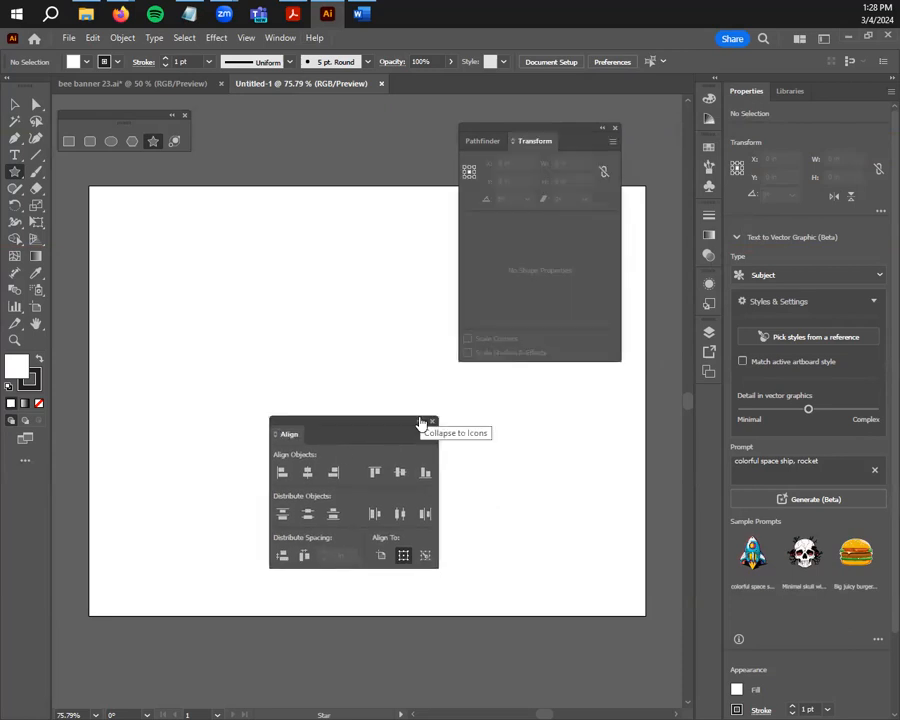
pyautogui.moveTo(350, 421); pyautogui.dragTo(546, 403)
pyautogui.click(477, 142)
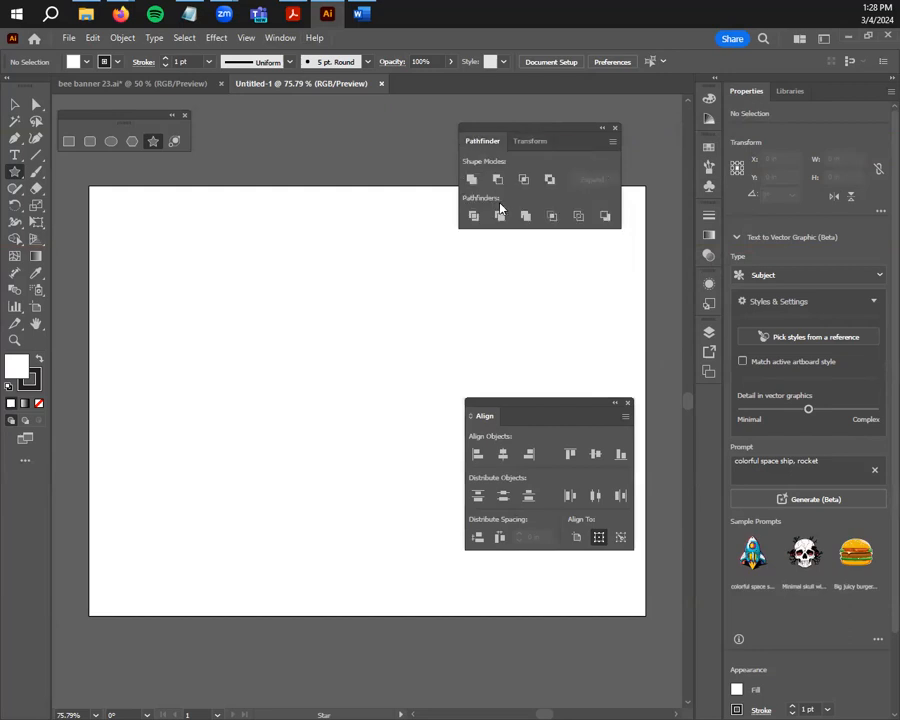
# Pull the Transform panel out, regroup it with Pathfinder, and place the group just above the Align panel
pyautogui.moveTo(548, 156); pyautogui.dragTo(312, 241)
pyautogui.click(516, 300)
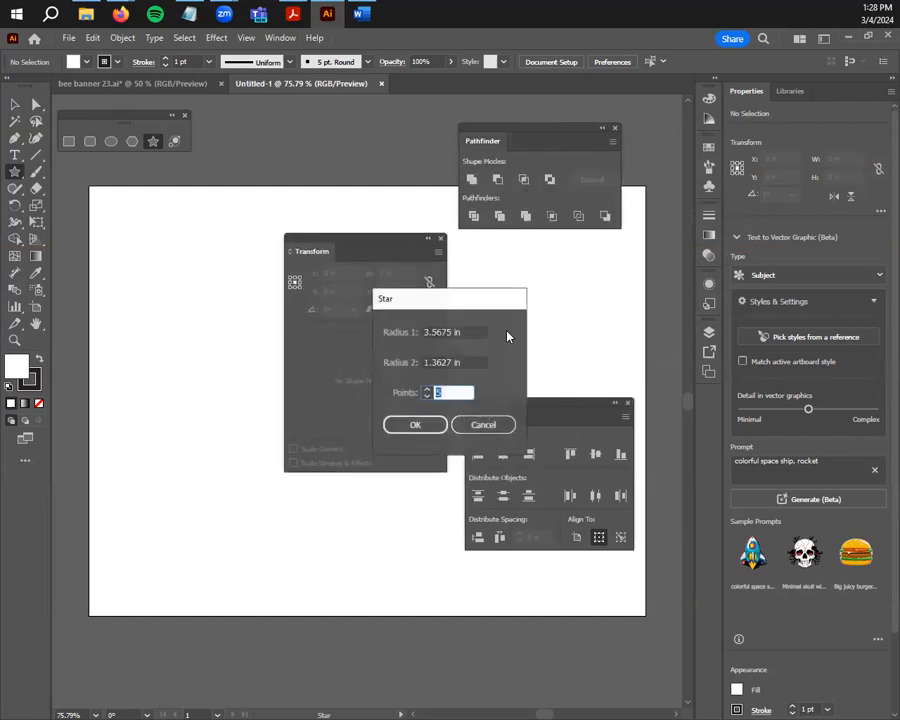
pyautogui.click(494, 424)
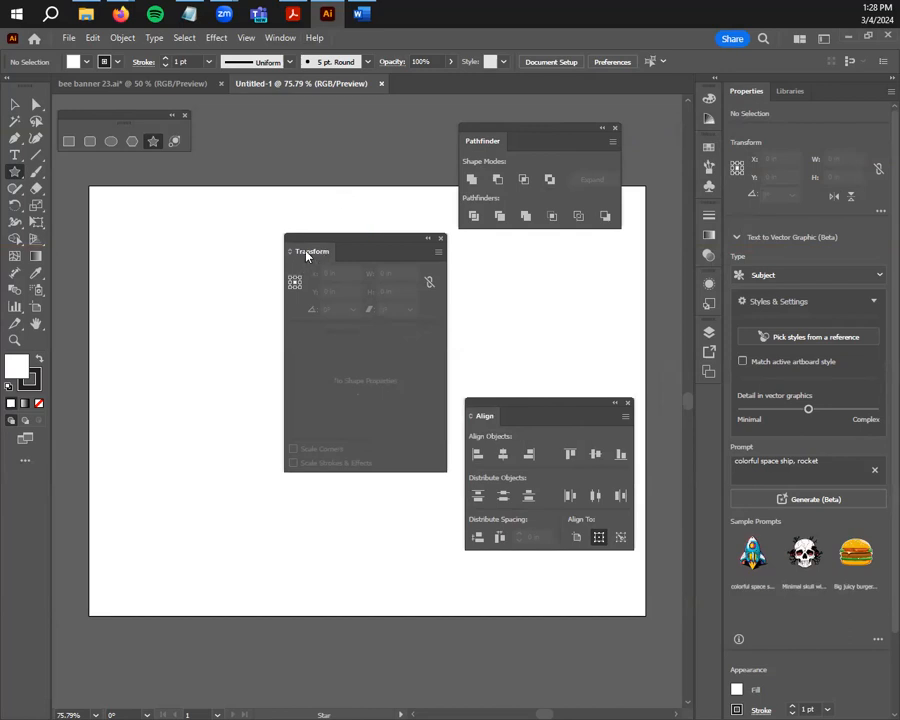
pyautogui.moveTo(306, 261); pyautogui.dragTo(587, 283)
pyautogui.click(497, 143)
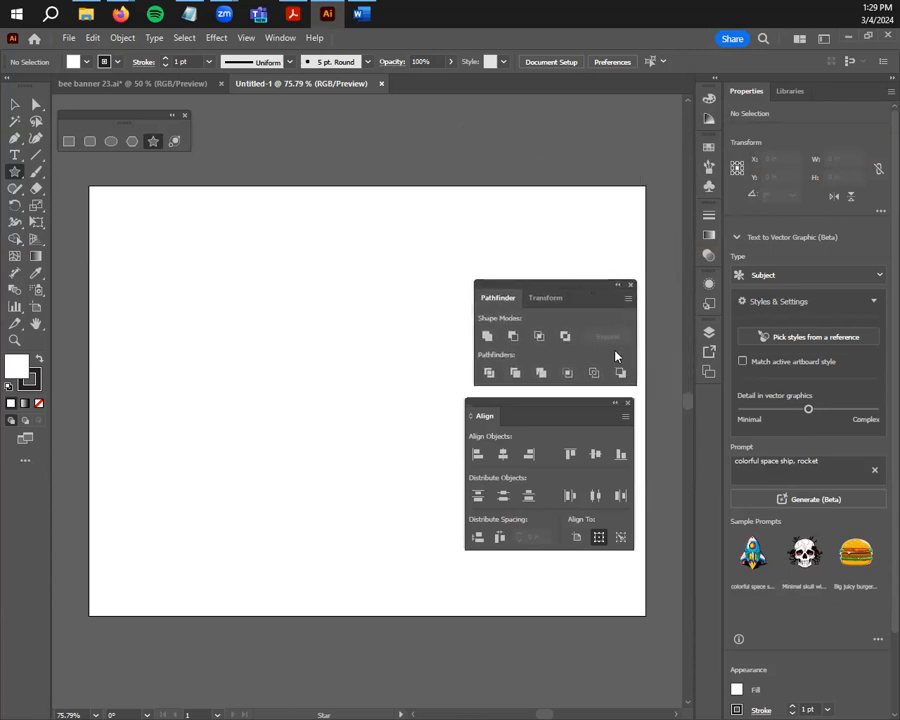
# Activate the Rectangle tool, start placing a file, and browse to the s2 > 6gd > proj3.1 folder
pyautogui.click(69, 142)
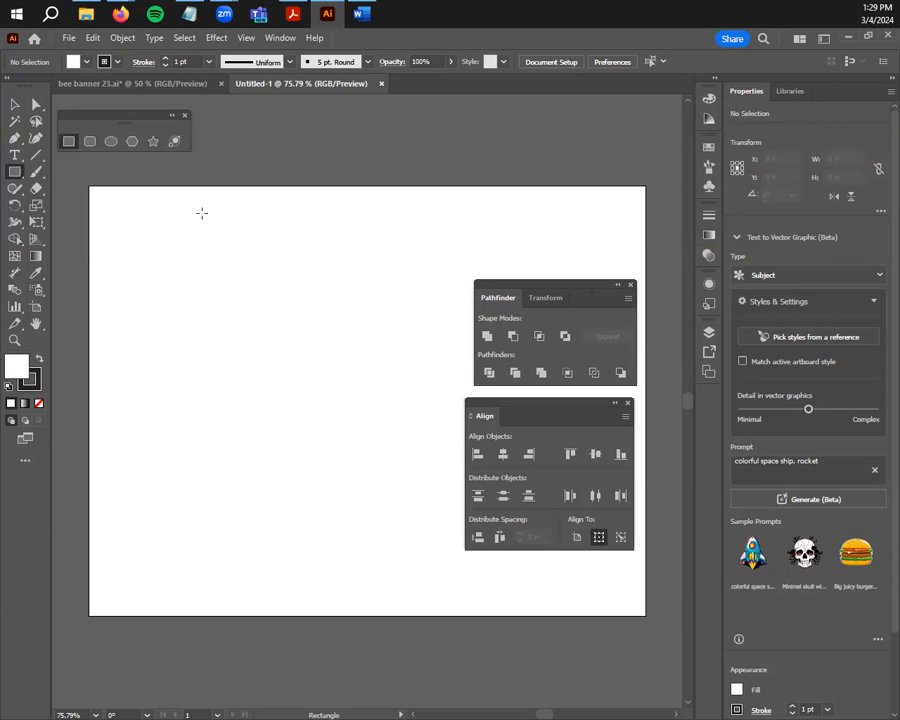
pyautogui.click(69, 40)
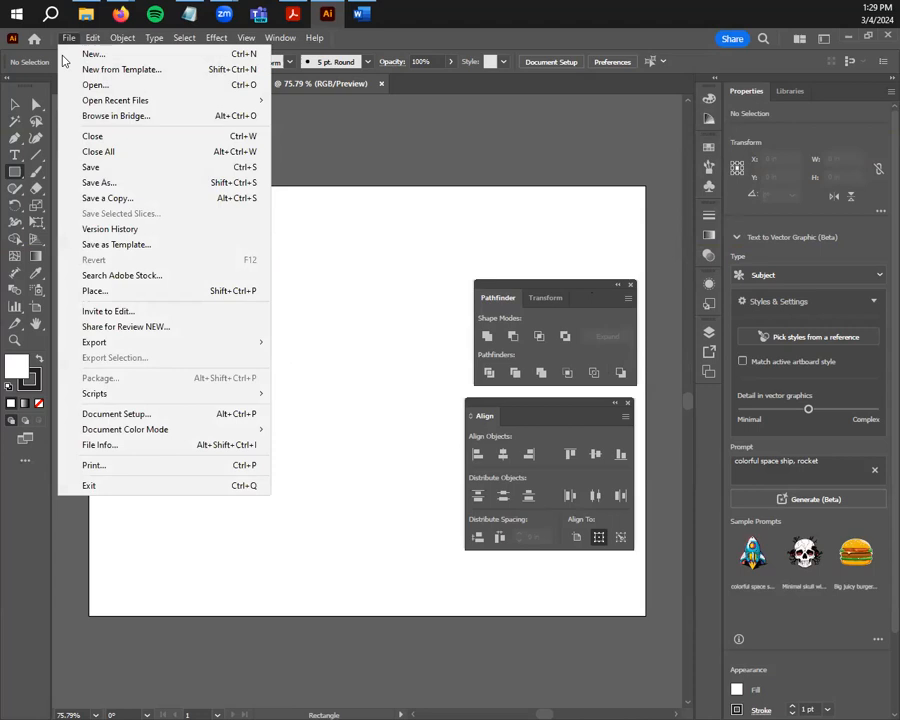
pyautogui.click(110, 290)
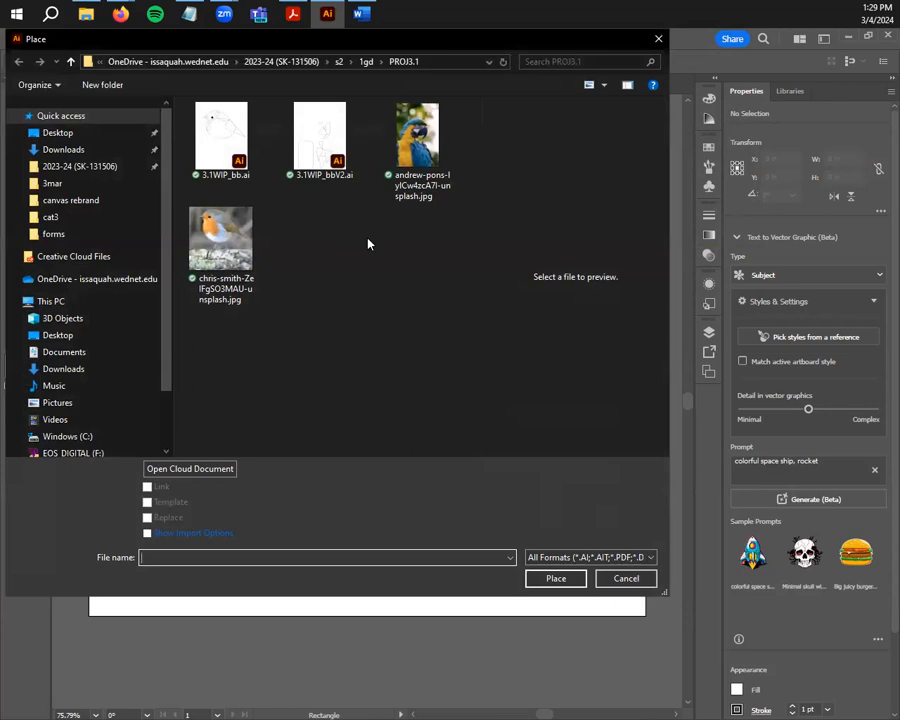
pyautogui.click(367, 63)
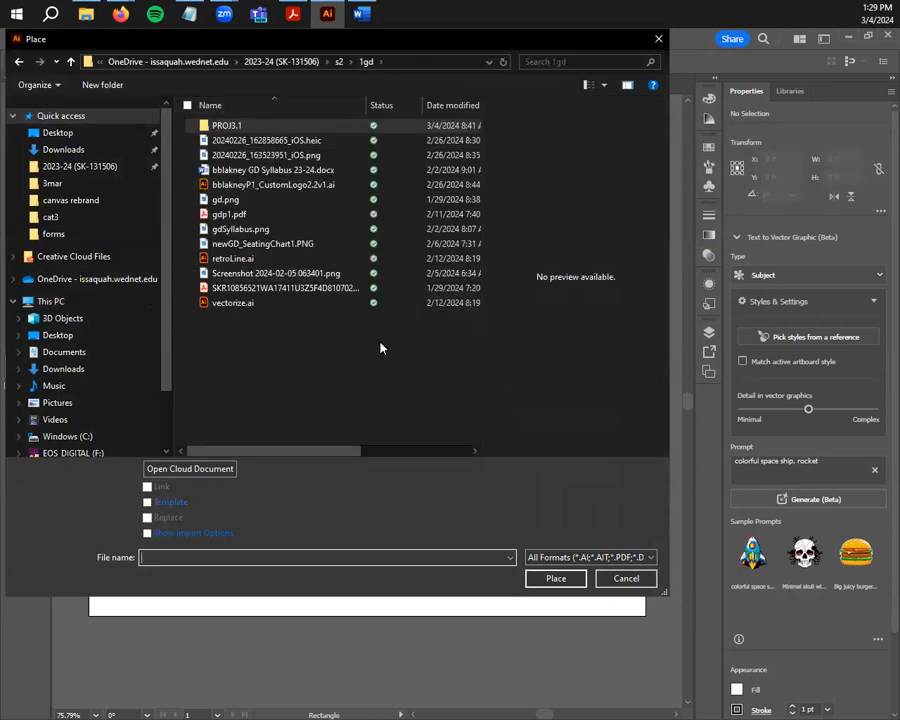
pyautogui.click(341, 62)
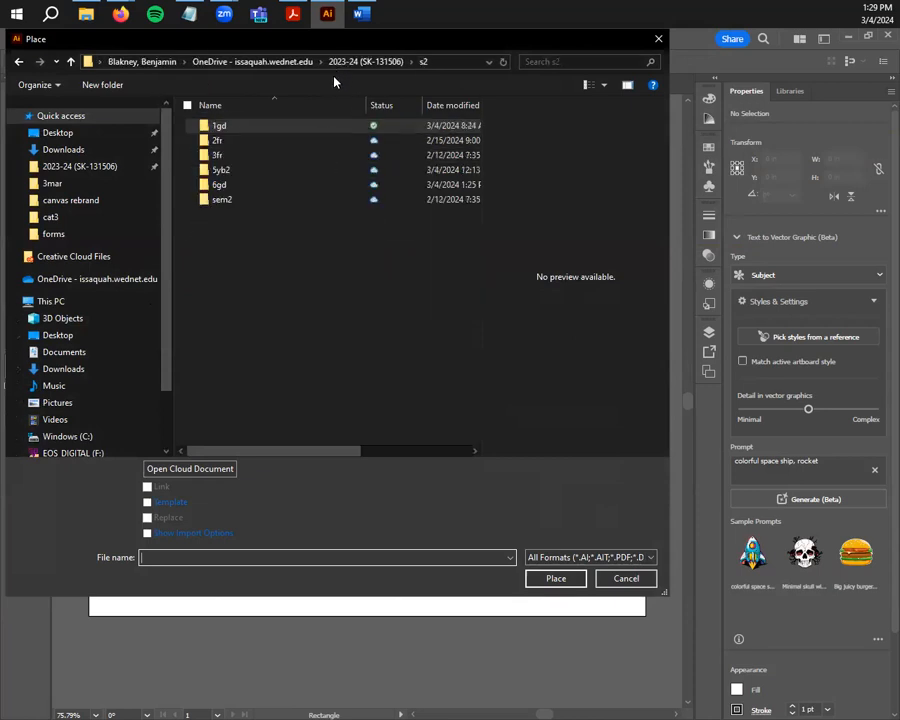
pyautogui.doubleClick(198, 181)
pyautogui.click(100, 280)
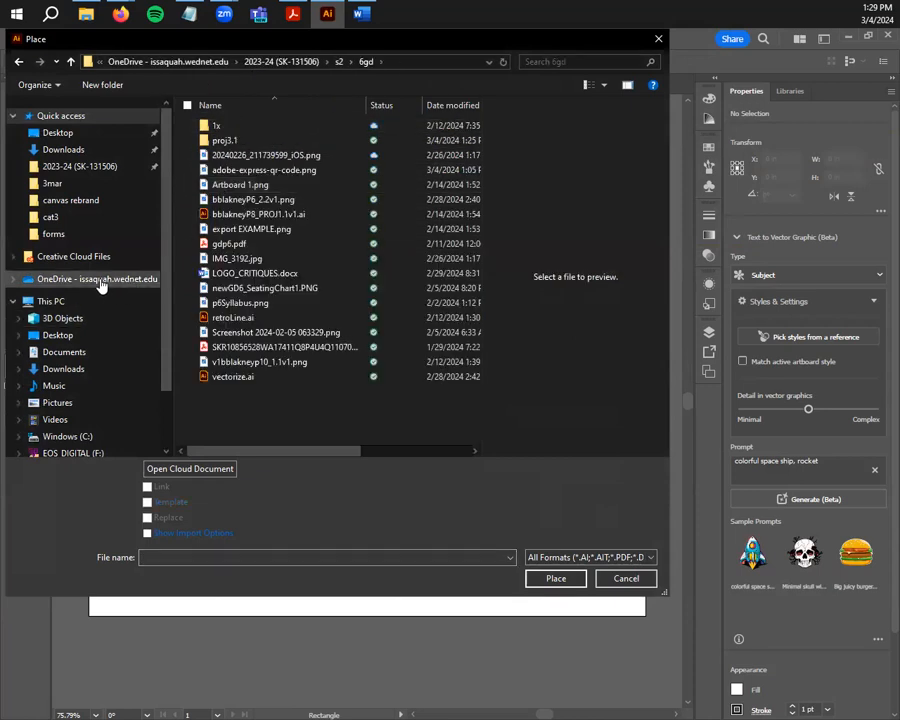
pyautogui.doubleClick(235, 140)
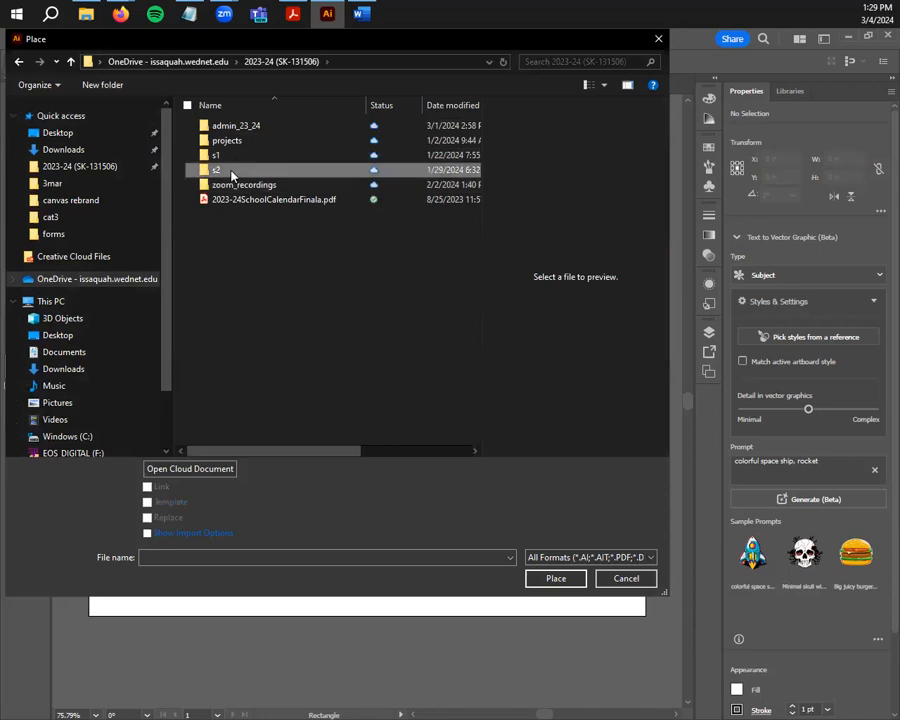
pyautogui.doubleClick(229, 169)
pyautogui.doubleClick(229, 186)
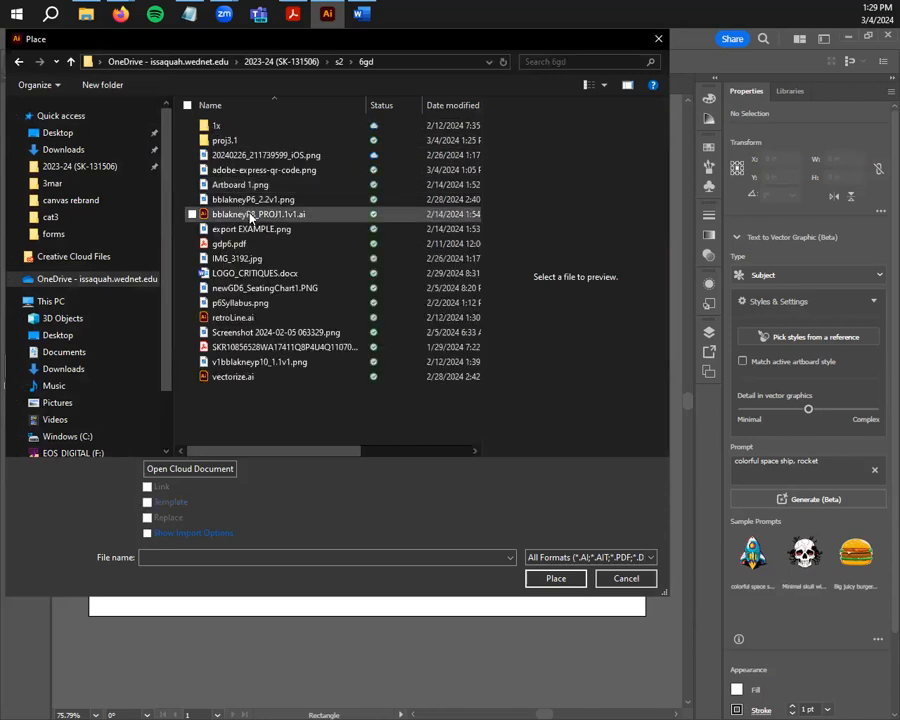
pyautogui.doubleClick(192, 91)
pyautogui.click(19, 61)
pyautogui.doubleClick(242, 141)
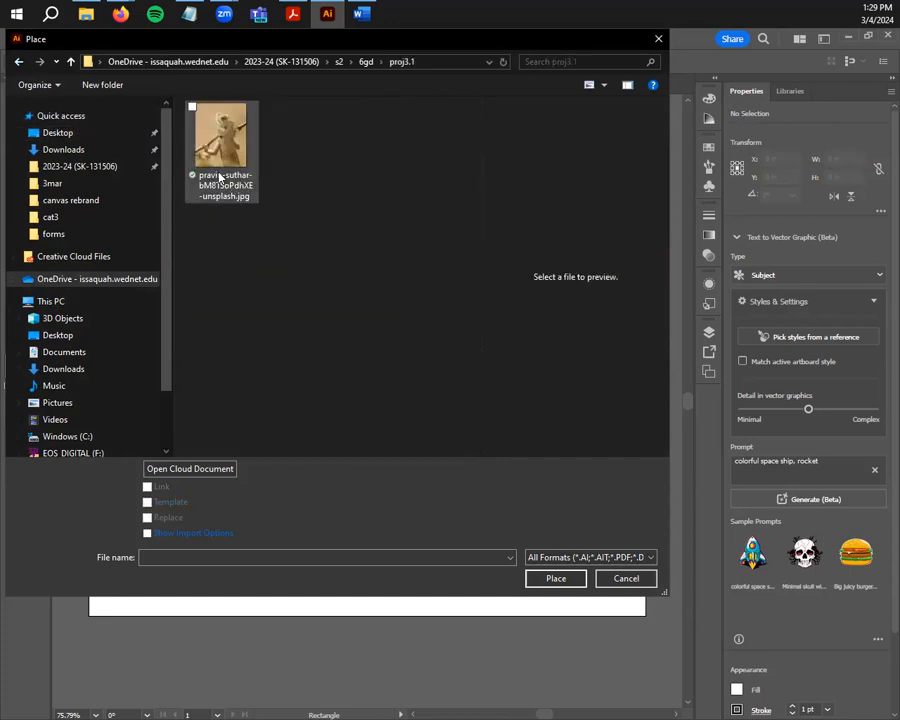
# Place the lizard photo as a linked file with the Template option enabled
pyautogui.click(220, 140)
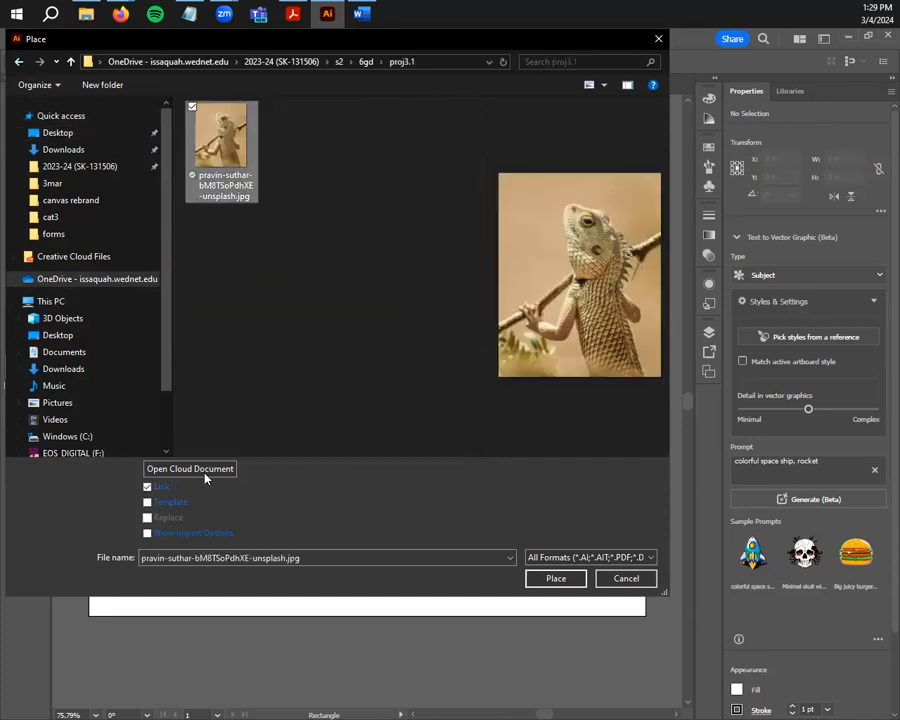
pyautogui.click(147, 502)
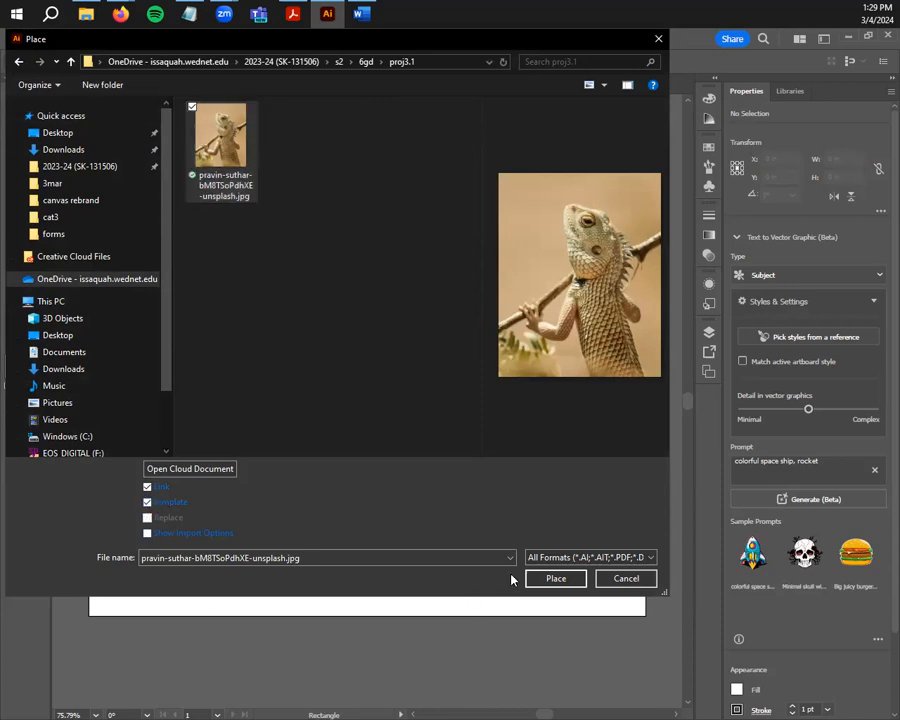
pyautogui.click(539, 582)
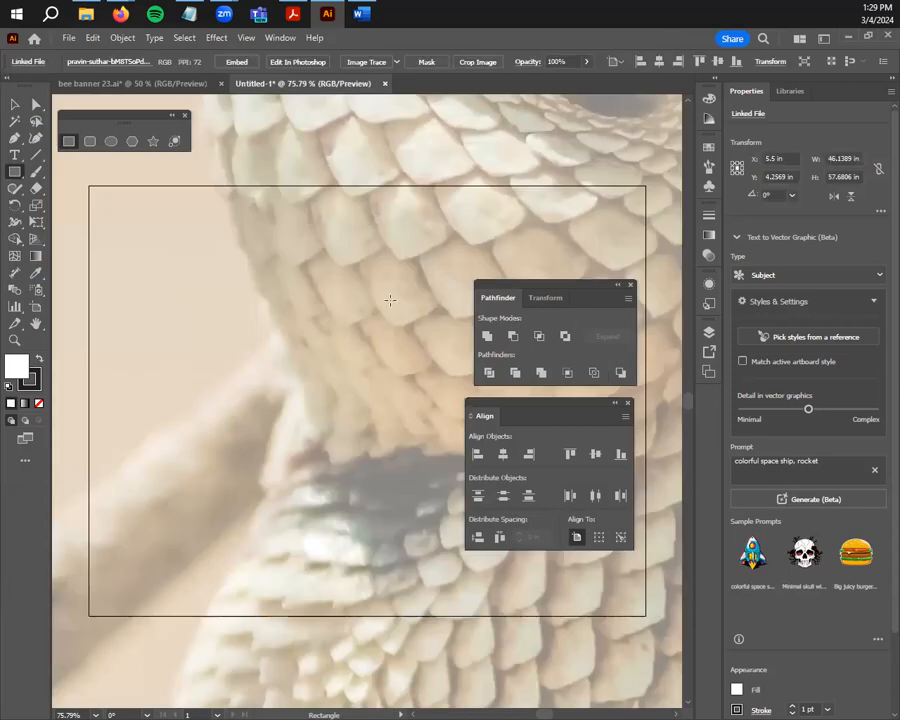
# Delete the template layer that holds the lizard photo
pyautogui.scroll(-7, 327, 424)
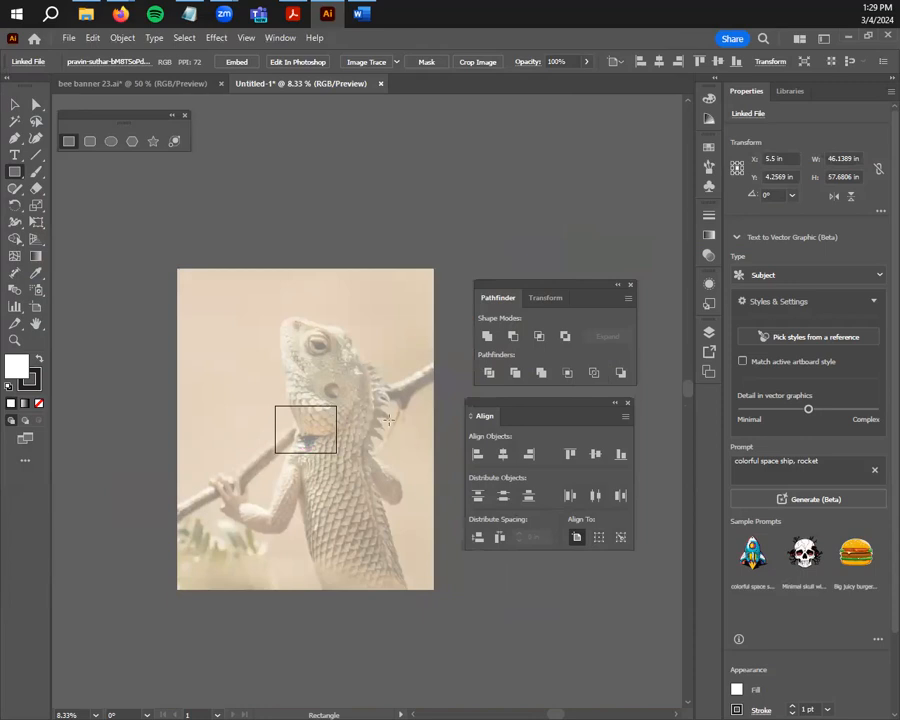
pyautogui.click(14, 104)
pyautogui.click(301, 421)
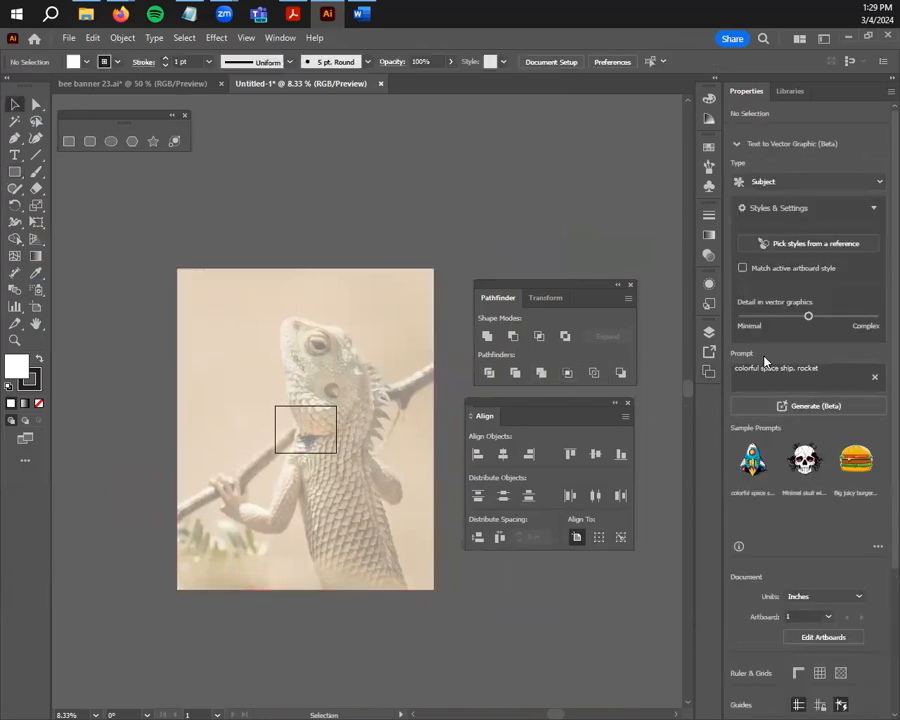
pyautogui.click(714, 336)
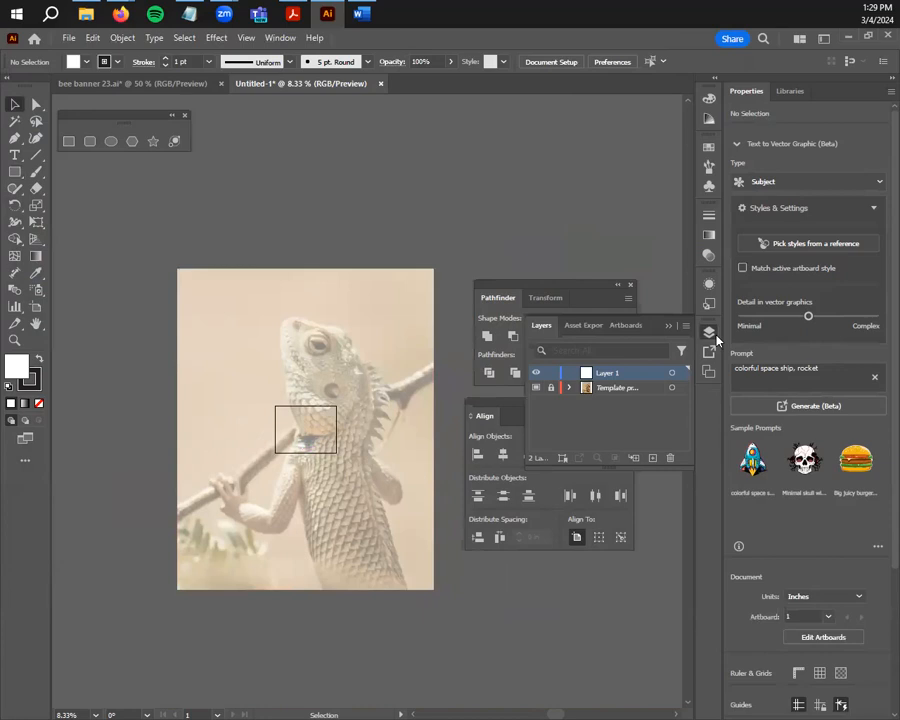
pyautogui.doubleClick(632, 388)
pyautogui.press('Return')
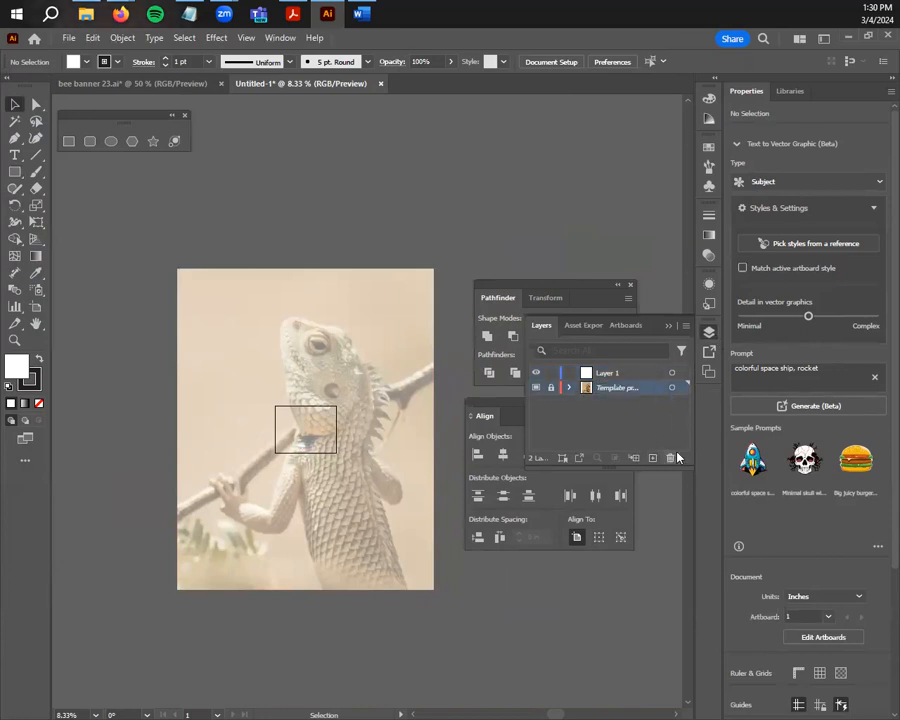
pyautogui.click(677, 457)
pyautogui.click(518, 341)
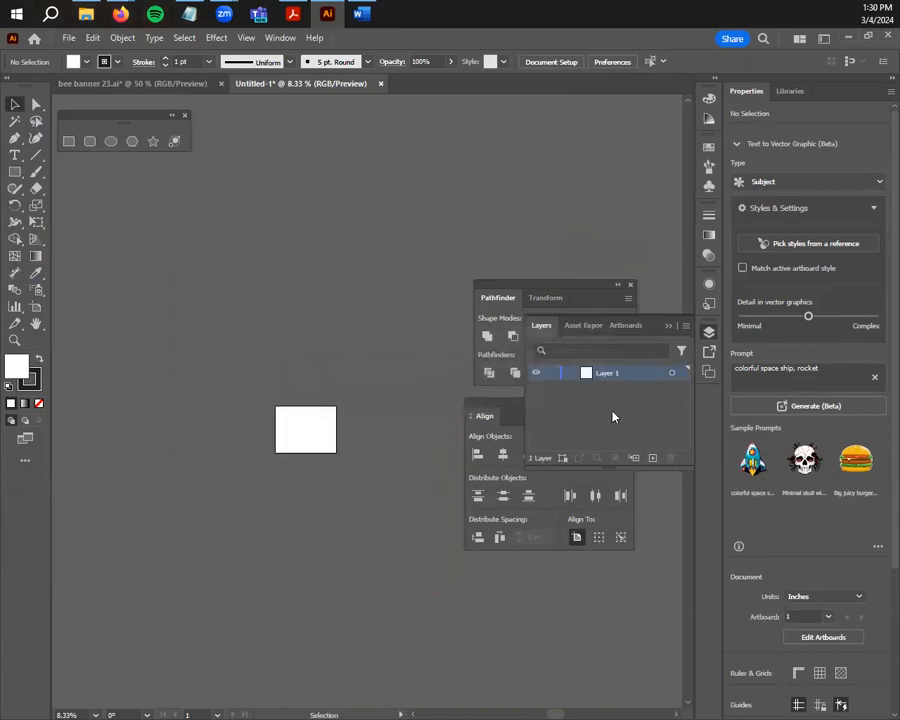
# Place the pravin-suthar lizard photo from the proj3.1 folder as a linked image near the artboard's upper-left corner, with Template off
pyautogui.scroll(5, 280, 478)
pyautogui.moveTo(339, 391); pyautogui.dragTo(207, 487)
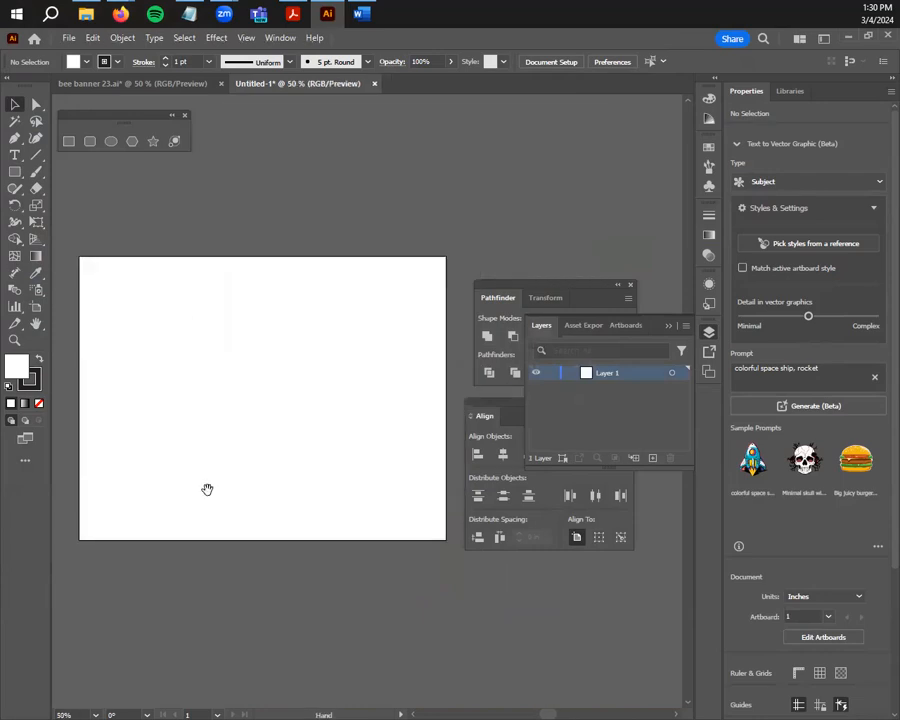
pyautogui.click(69, 38)
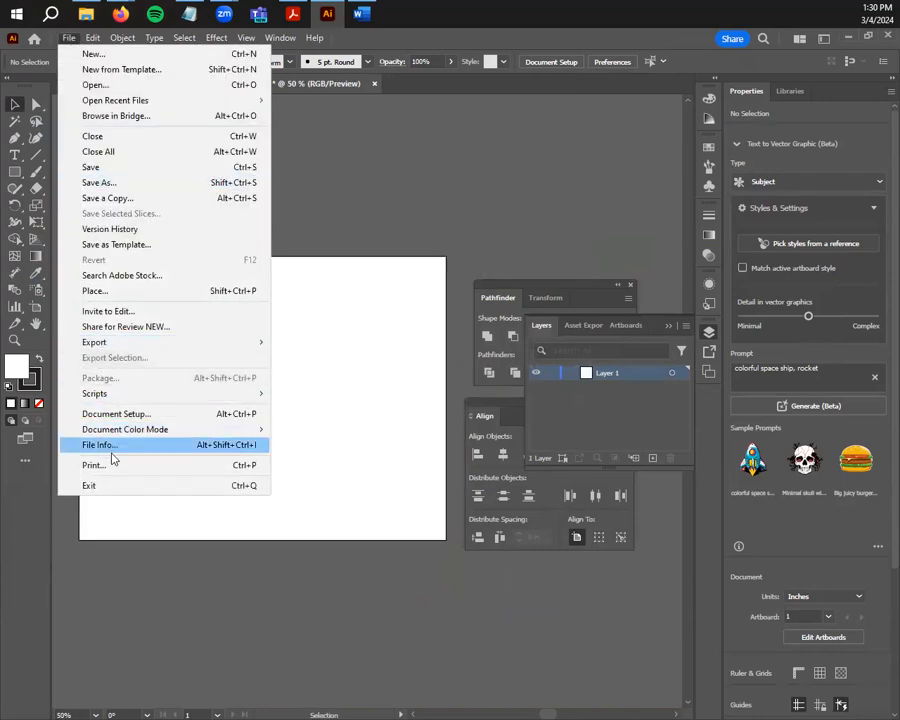
pyautogui.click(104, 291)
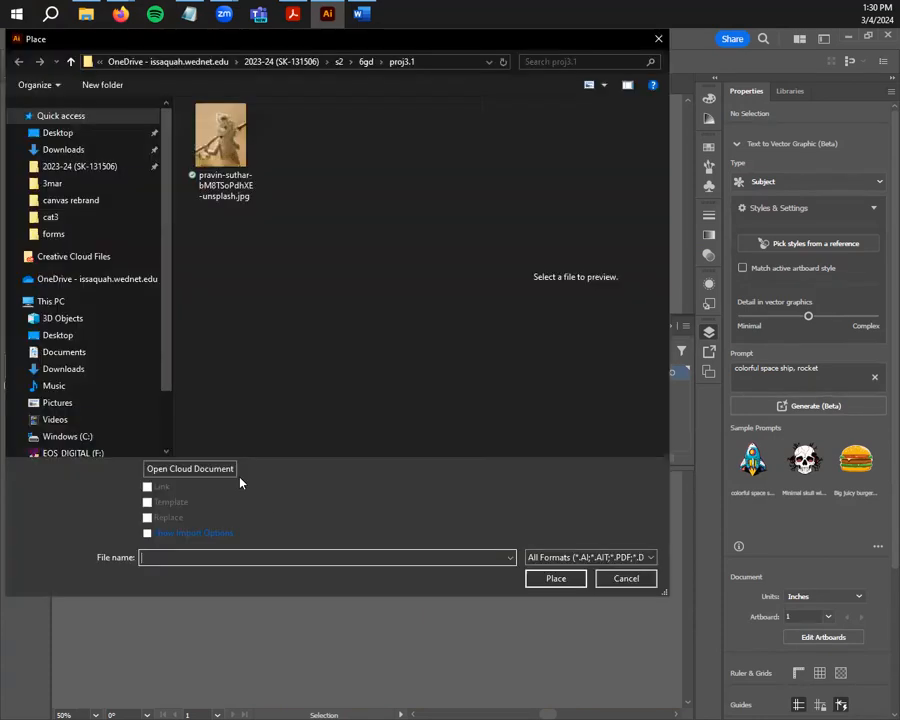
pyautogui.click(222, 150)
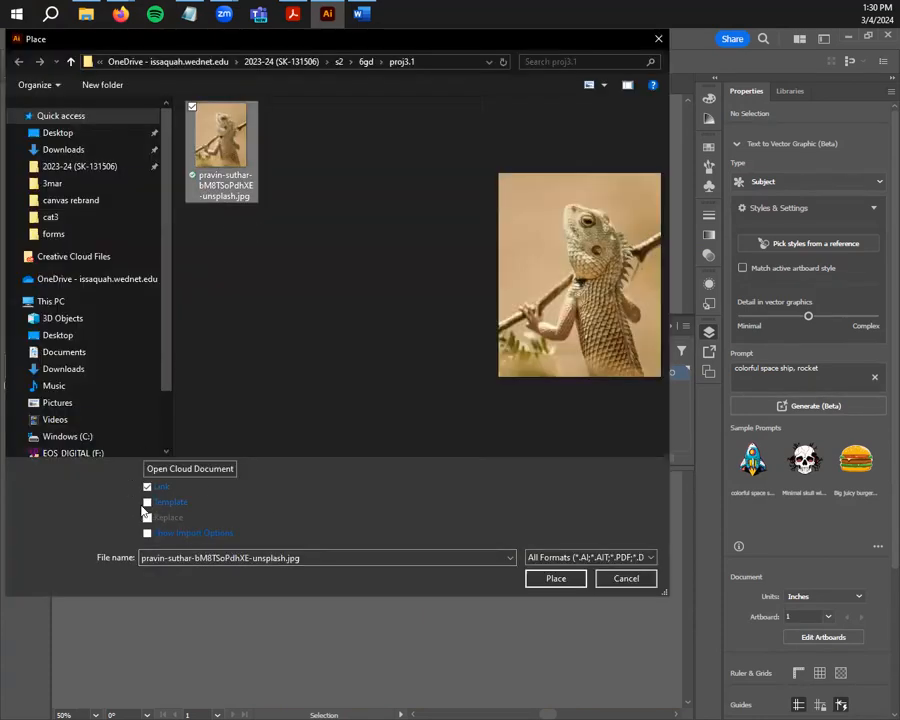
pyautogui.click(538, 579)
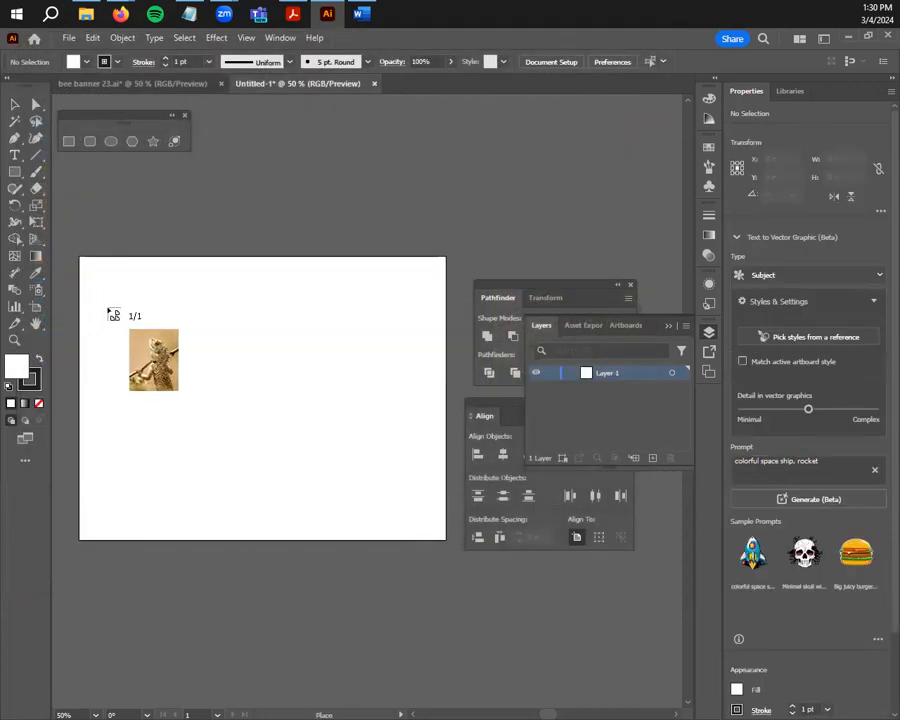
pyautogui.click(110, 311)
# Scale the oversized lizard photo down proportionally to about 7.33 × 9.16 in, keeping its upper-left corner in place
pyautogui.scroll(-2, 235, 432)
pyautogui.scroll(-10, 230, 432)
pyautogui.scroll(2, 320, 500)
pyautogui.scroll(-1, 287, 481)
pyautogui.press('space')
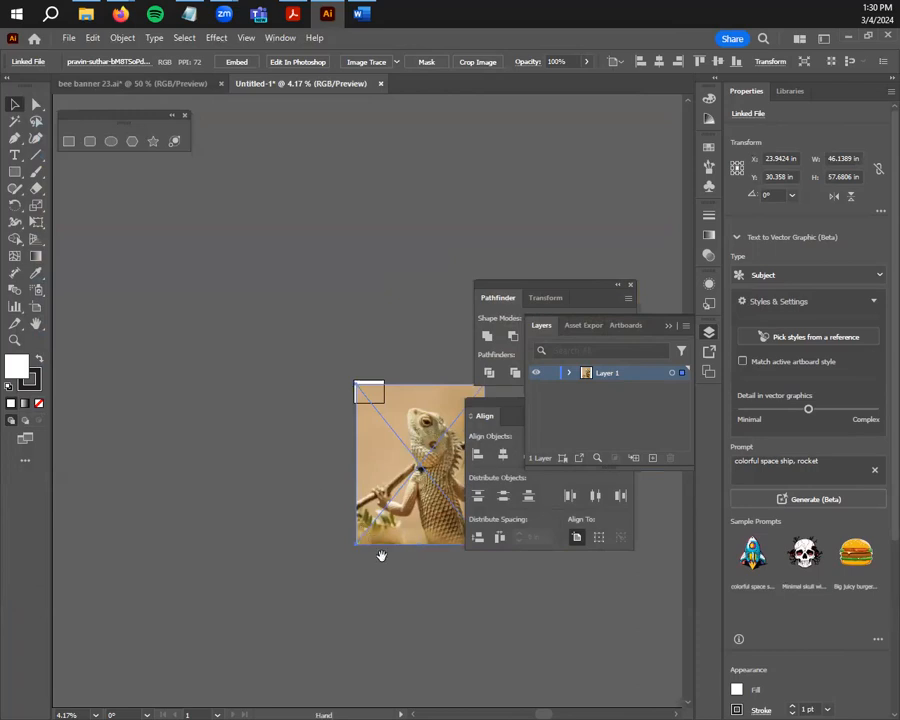
pyautogui.moveTo(416, 600); pyautogui.dragTo(340, 669)
pyautogui.moveTo(310, 588)
pyautogui.mouseDown()
pyautogui.moveTo(261, 621)
pyautogui.moveTo(311, 601)
pyautogui.mouseUp()
pyautogui.moveTo(229, 545); pyautogui.dragTo(197, 591)
pyautogui.scroll(2, 257, 599)
pyautogui.press('space')
pyautogui.moveTo(272, 633); pyautogui.dragTo(214, 596)
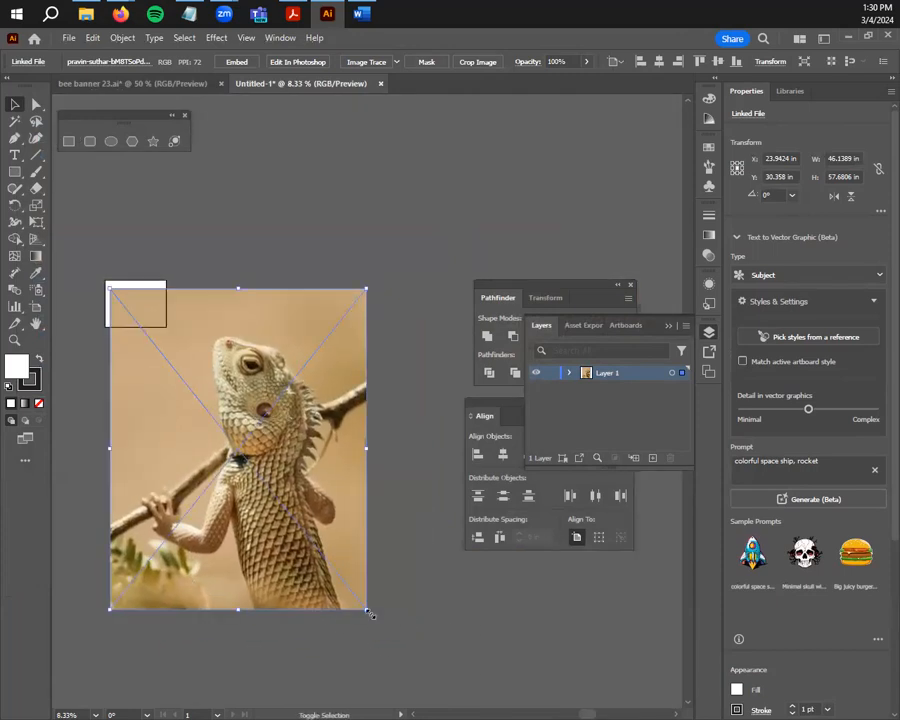
pyautogui.moveTo(367, 611); pyautogui.dragTo(152, 386)
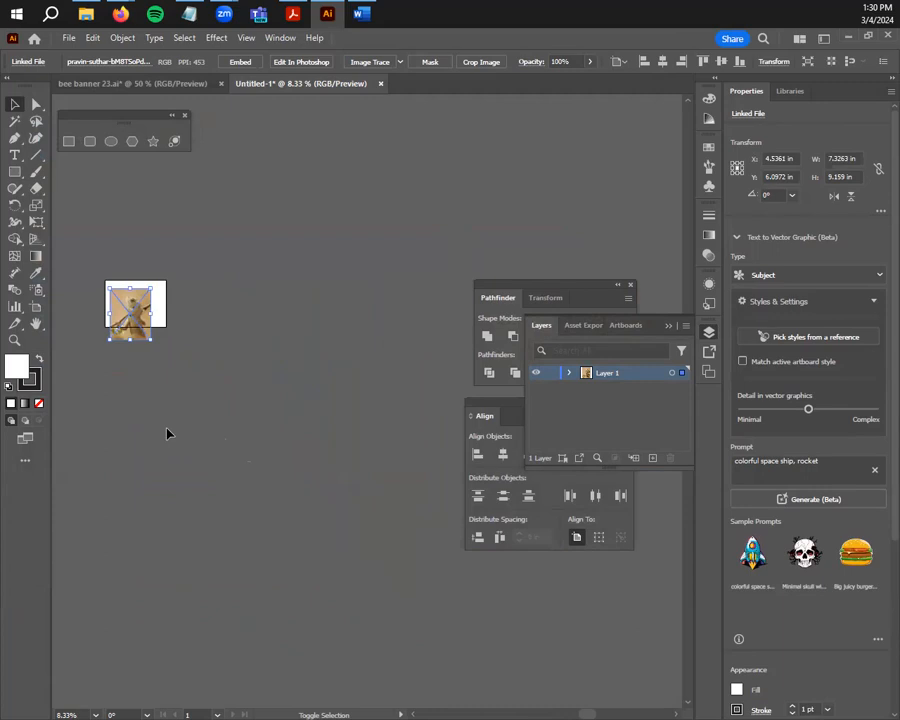
# Reposition the lizard photo over the artboard and enlarge it proportionally to about 9.33 × 11.66 in
pyautogui.scroll(4, 157, 386)
pyautogui.scroll(2, 163, 387)
pyautogui.moveTo(165, 326); pyautogui.dragTo(320, 638)
pyautogui.moveTo(125, 362); pyautogui.dragTo(372, 690)
pyautogui.moveTo(346, 643); pyautogui.dragTo(257, 623)
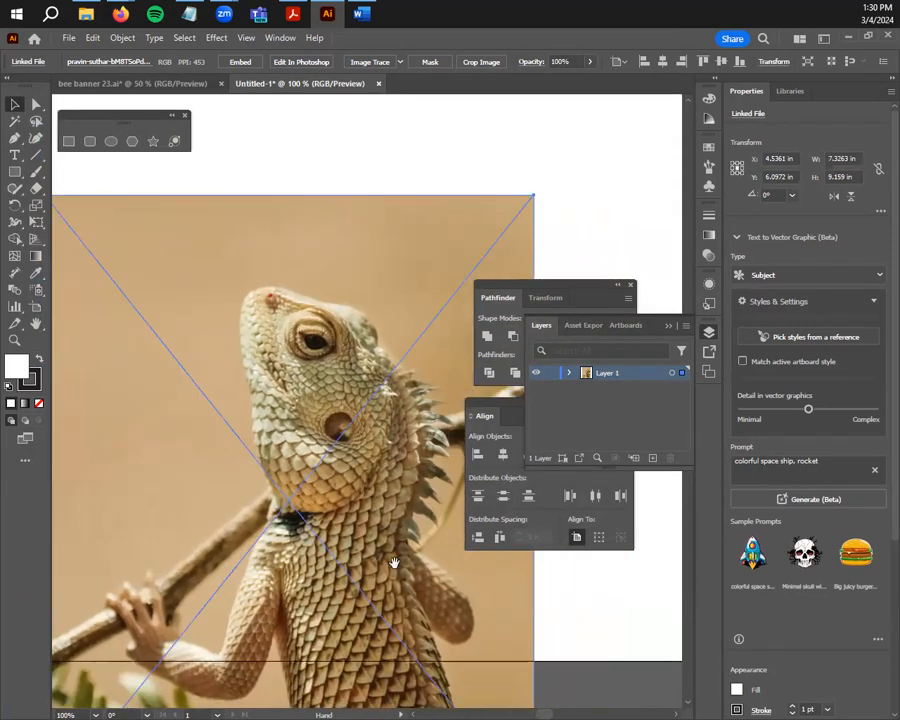
pyautogui.moveTo(288, 502); pyautogui.dragTo(326, 378)
pyautogui.moveTo(412, 538); pyautogui.dragTo(496, 628)
pyautogui.hotkey('ctrl', '-')
pyautogui.hotkey('ctrl', '-')
pyautogui.moveTo(368, 510); pyautogui.dragTo(334, 488)
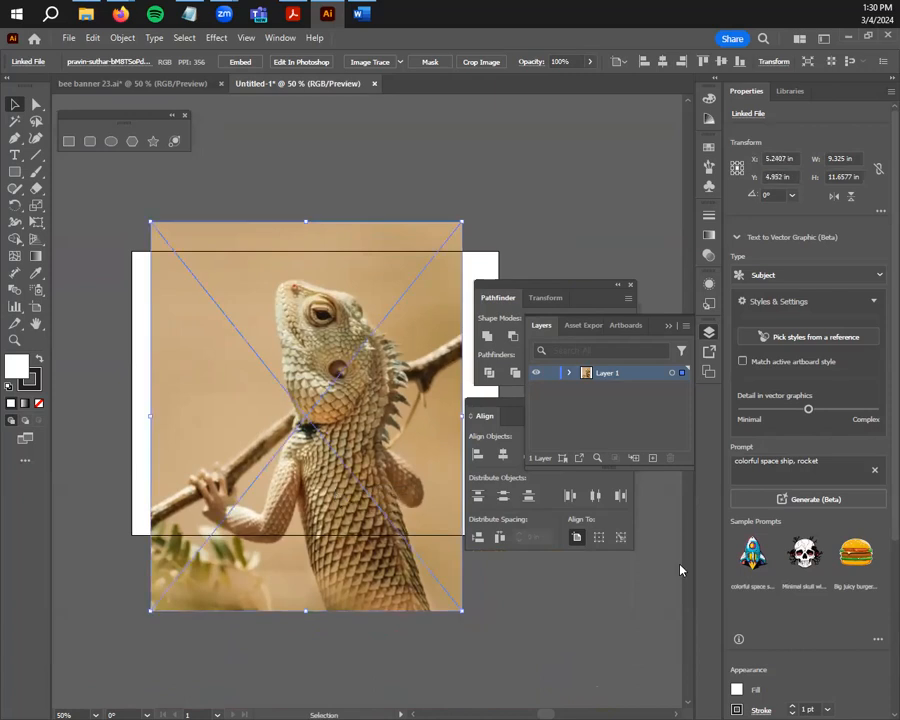
# Add a new layer above the photo and convert Layer 1 into a dimmed, locked template layer
pyautogui.click(652, 458)
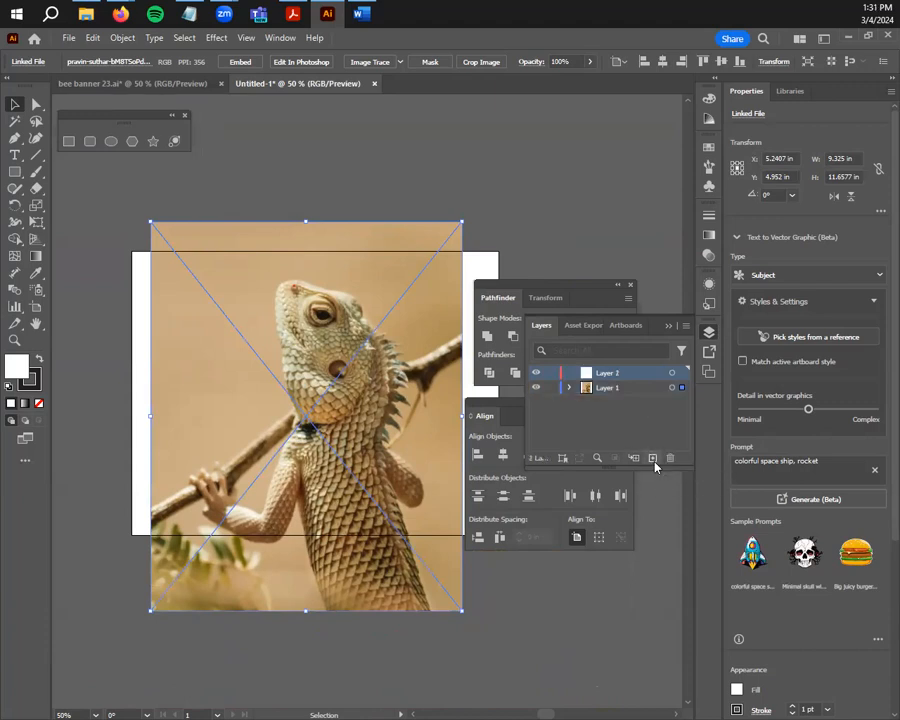
pyautogui.click(632, 388)
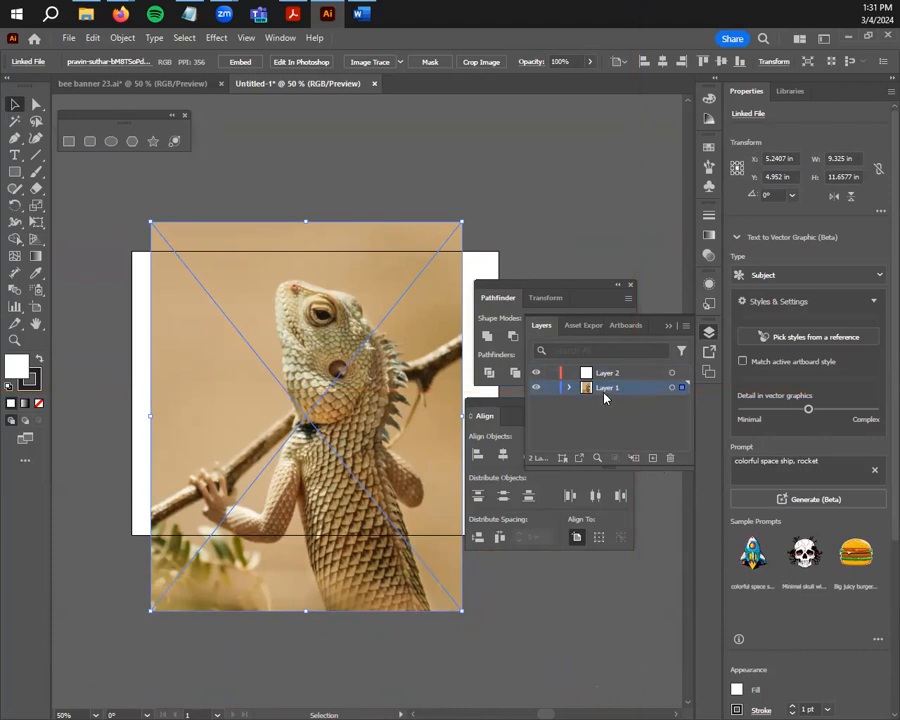
pyautogui.doubleClick(637, 390)
pyautogui.click(350, 386)
pyautogui.click(411, 459)
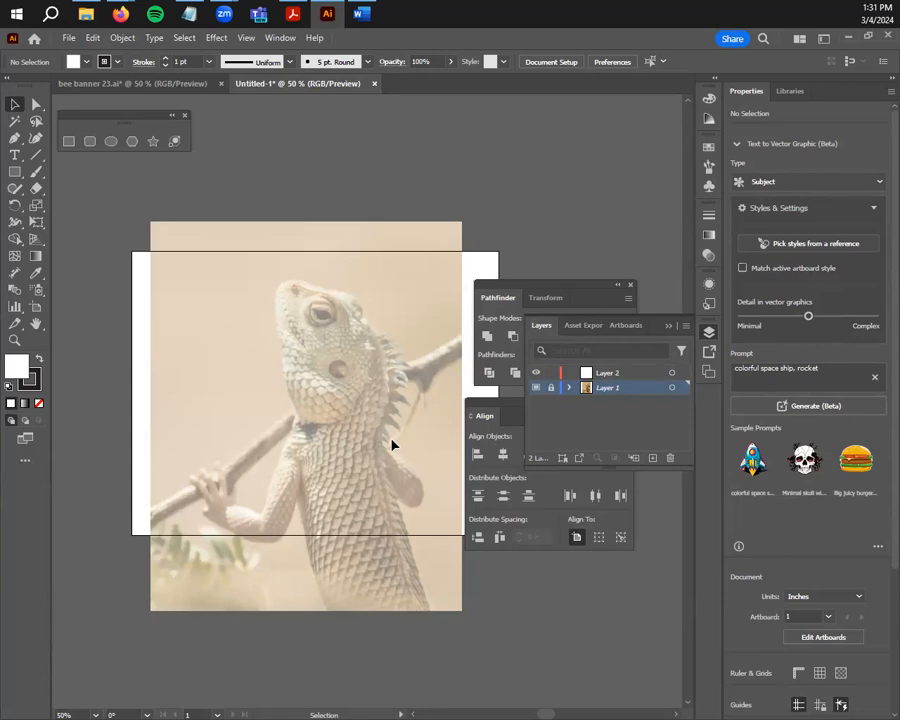
# Shift the floating shape toolbar slightly inward and make Layer 2 active for drawing with the Rectangle tool
pyautogui.click(707, 332)
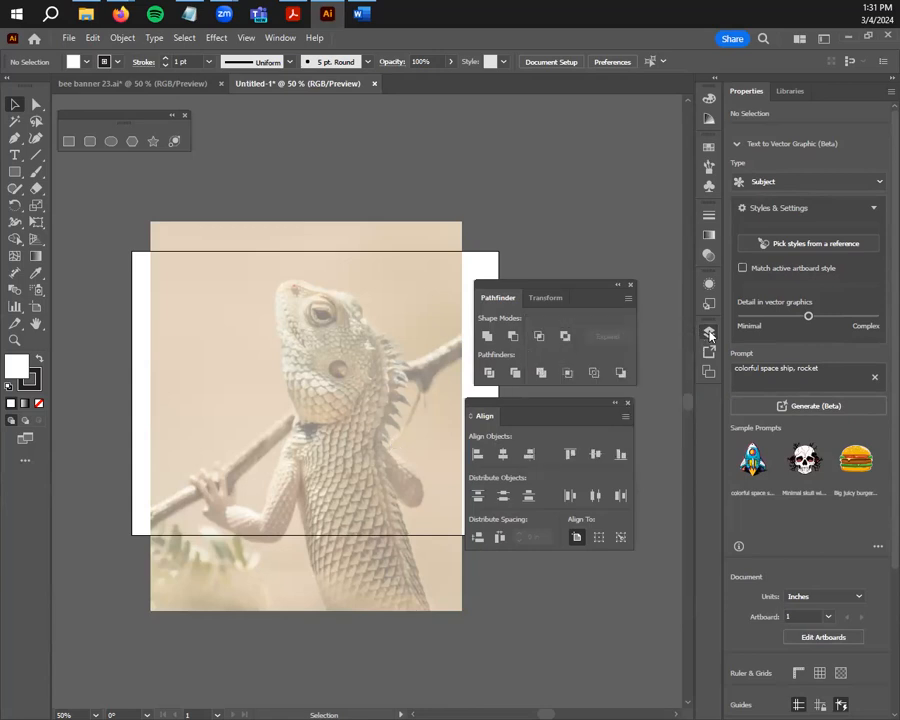
pyautogui.scroll(3, 290, 383)
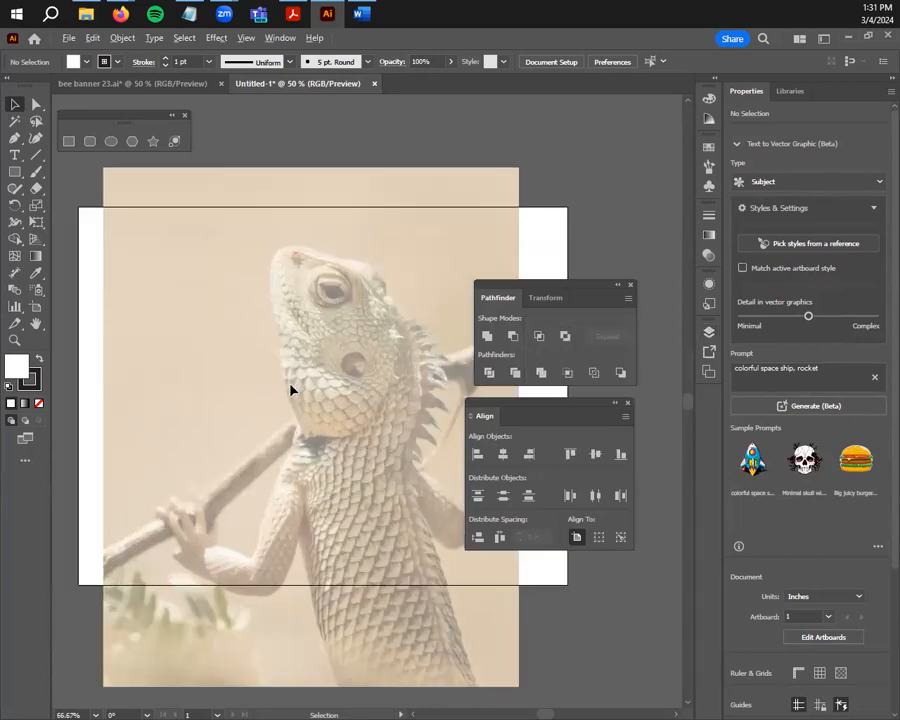
pyautogui.moveTo(126, 121); pyautogui.dragTo(147, 142)
pyautogui.click(88, 162)
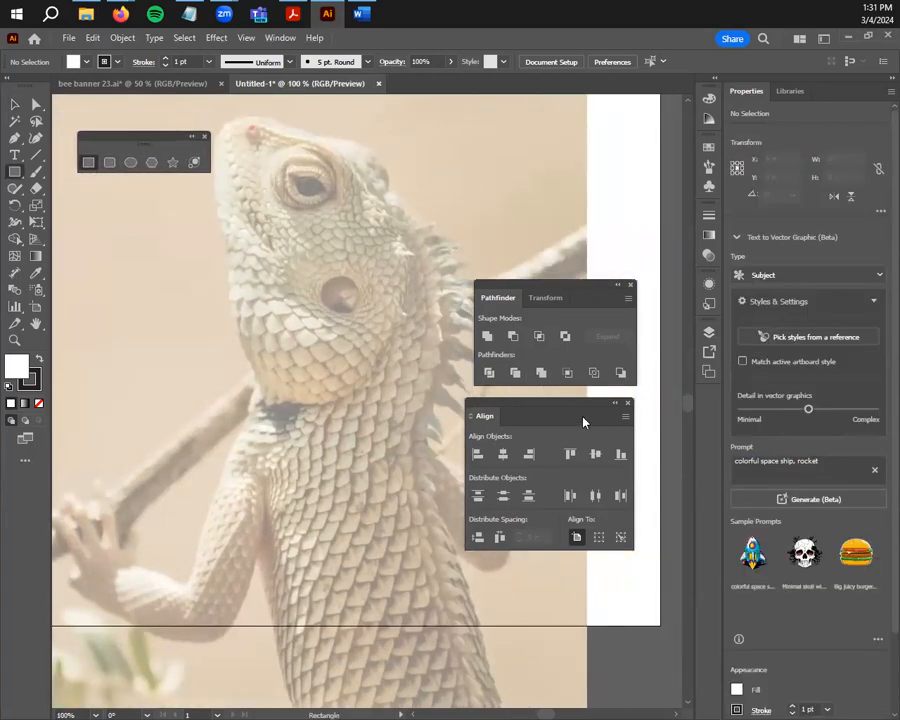
pyautogui.click(710, 331)
# Draw a trial rectangle, rounded rectangle and upright ellipse beside the lizard's head and neck
pyautogui.moveTo(84, 262); pyautogui.dragTo(159, 310)
pyautogui.click(109, 162)
pyautogui.moveTo(101, 348); pyautogui.dragTo(181, 404)
pyautogui.click(132, 163)
pyautogui.moveTo(160, 203); pyautogui.dragTo(228, 301)
# Draw a large trial hexagon over the lizard's head and a five-pointed star across its neck
pyautogui.click(151, 163)
pyautogui.moveTo(372, 142); pyautogui.dragTo(444, 211)
pyautogui.click(424, 202)
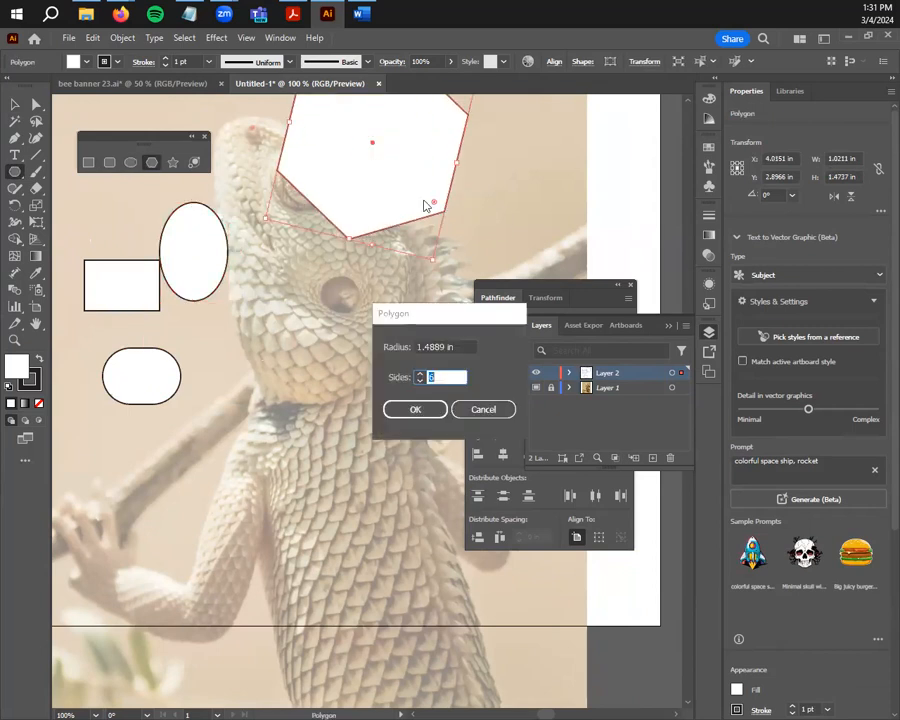
pyautogui.click(484, 409)
pyautogui.click(172, 162)
pyautogui.moveTo(306, 393); pyautogui.dragTo(399, 404)
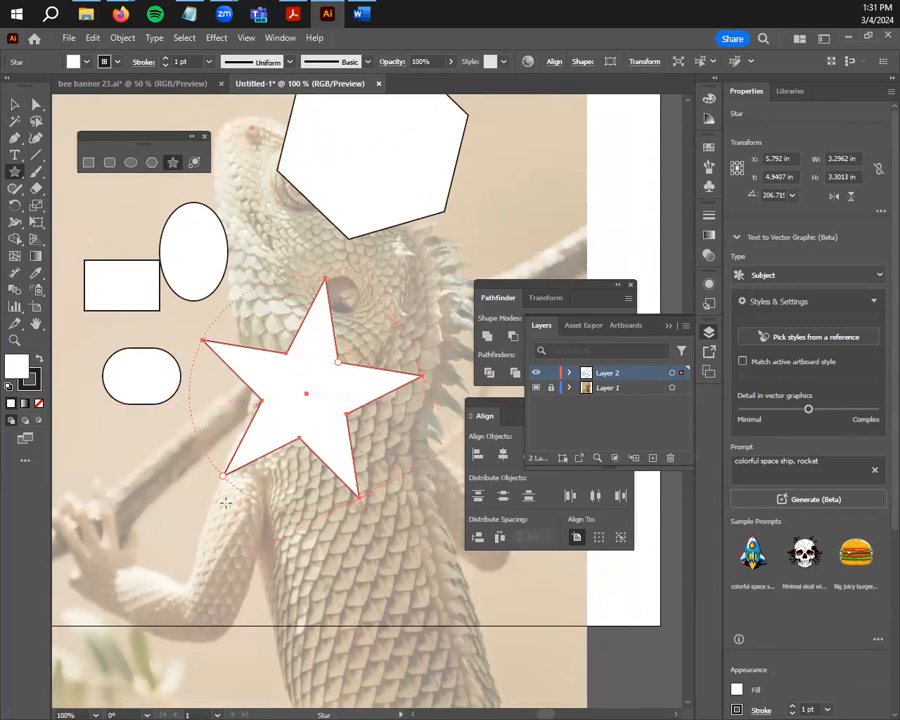
# Undo all the trial shapes drawn on Layer 2
pyautogui.hotkey('ctrl', 'z')
pyautogui.hotkey('ctrl', 'z')
pyautogui.hotkey('ctrl', 'z')
pyautogui.hotkey('ctrl', 'z')
pyautogui.hotkey('ctrl', 'z')
pyautogui.hotkey('ctrl', 'z')
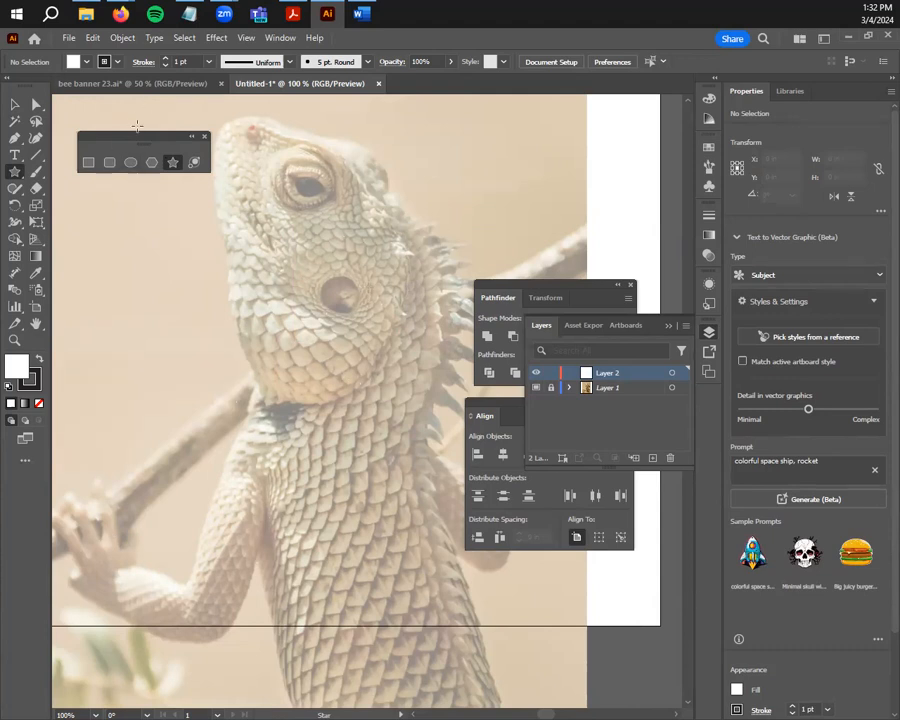
# Draw a trial square over the lizard's throat with the Rectangle tool, and delete it
pyautogui.click(89, 164)
pyautogui.moveTo(107, 232); pyautogui.dragTo(318, 440)
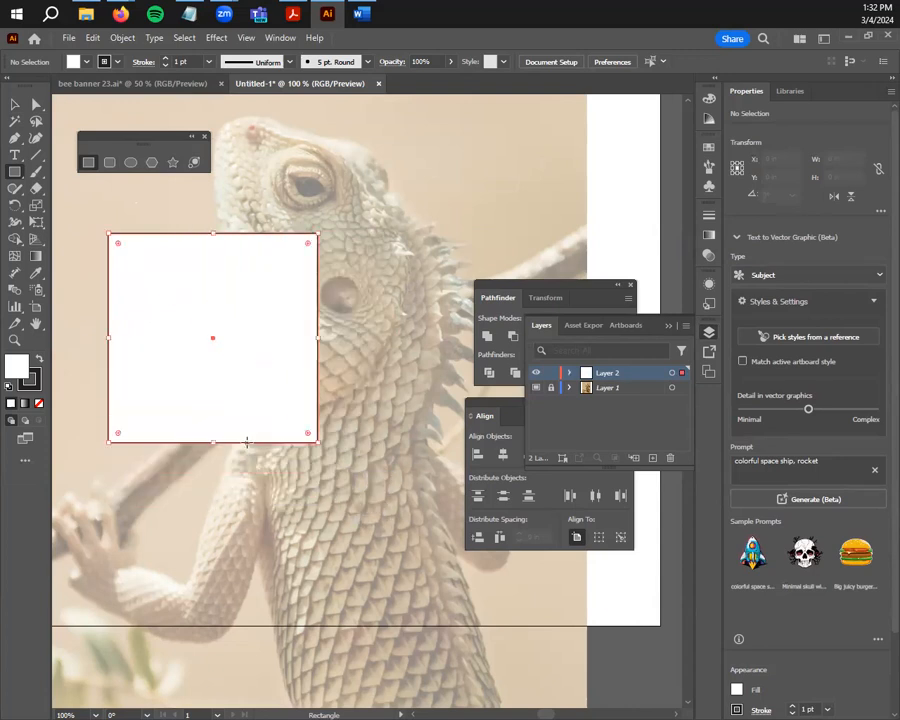
pyautogui.press('Delete')
# Draw a trial rounded rectangle while decreasing and increasing its corner radius, and undo it
pyautogui.click(109, 162)
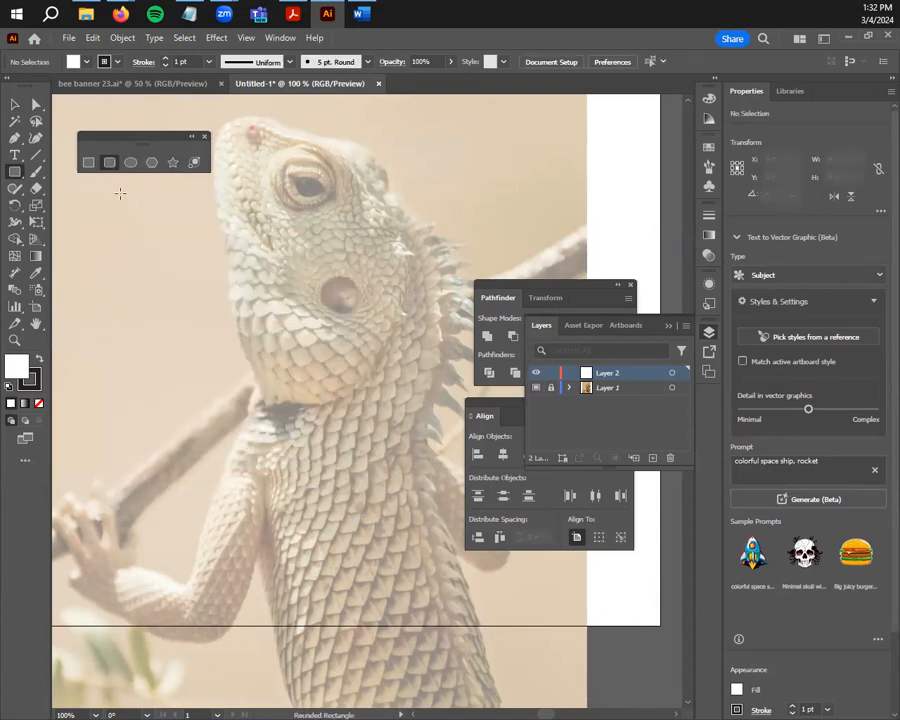
pyautogui.moveTo(92, 238); pyautogui.dragTo(165, 296)
pyautogui.press('Down')
pyautogui.press('Down')
pyautogui.press('Down')
pyautogui.press('Down')
pyautogui.press('Down')
pyautogui.press('Down')
pyautogui.press('Up')
pyautogui.press('Up')
pyautogui.press('Up')
pyautogui.press('Up')
pyautogui.press('Up')
pyautogui.press('Up')
pyautogui.press('Up')
pyautogui.press('Up')
pyautogui.press('Up')
pyautogui.press('Up')
pyautogui.press('Up')
pyautogui.press('Up')
pyautogui.press('Up')
pyautogui.press('Up')
pyautogui.press('Up')
pyautogui.press('Up')
pyautogui.press('Up')
pyautogui.press('Up')
pyautogui.press('Up')
pyautogui.press('Down')
pyautogui.press('Down')
pyautogui.press('Down')
pyautogui.press('Down')
pyautogui.press('Down')
pyautogui.press('Down')
pyautogui.press('Down')
pyautogui.press('Down')
pyautogui.press('Down')
pyautogui.press('Down')
pyautogui.press('Down')
pyautogui.press('Down')
pyautogui.press('Down')
pyautogui.press('Down')
pyautogui.press('Down')
pyautogui.press('Down')
pyautogui.moveTo(349, 497); pyautogui.dragTo(397, 541)
pyautogui.hotkey('ctrl', 'z')
# Draw a trial hexagon beside the lizard's head with the Polygon tool, and undo it
pyautogui.click(151, 163)
pyautogui.moveTo(131, 285)
pyautogui.mouseDown()
pyautogui.moveTo(233, 341)
pyautogui.moveTo(195, 338)
pyautogui.moveTo(147, 363)
pyautogui.mouseUp()
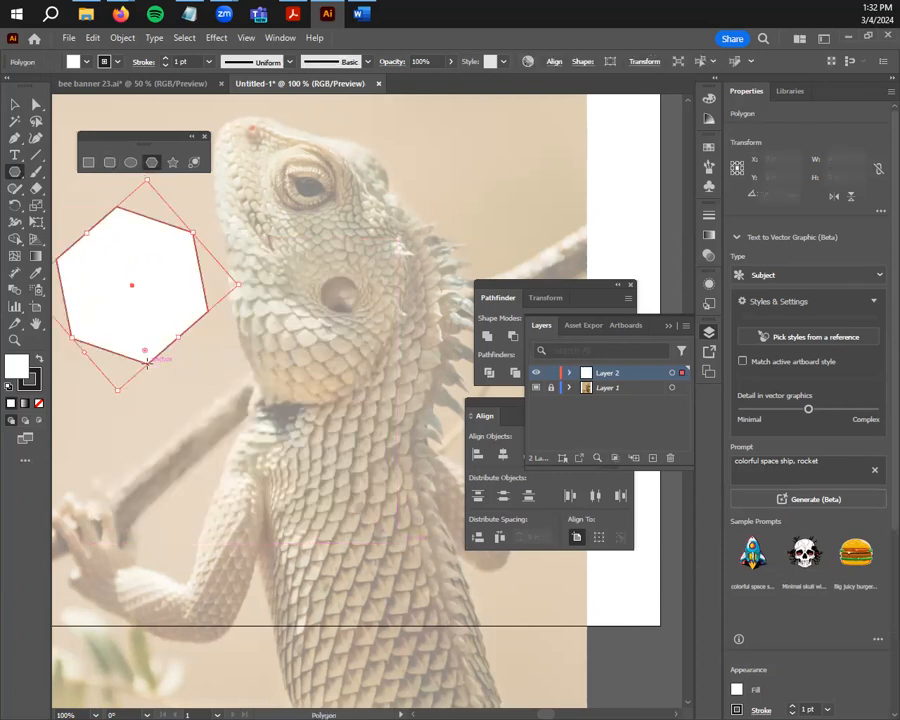
pyautogui.hotkey('ctrl', 'z')
# Draw a polygon about 2.76 in wide beside the lizard's throat, adding sides until it resembles a circle
pyautogui.moveTo(192, 338); pyautogui.dragTo(241, 414)
pyautogui.press('Up')
pyautogui.press('Up')
pyautogui.press('Up')
pyautogui.press('Up')
pyautogui.press('Up')
pyautogui.press('Up')
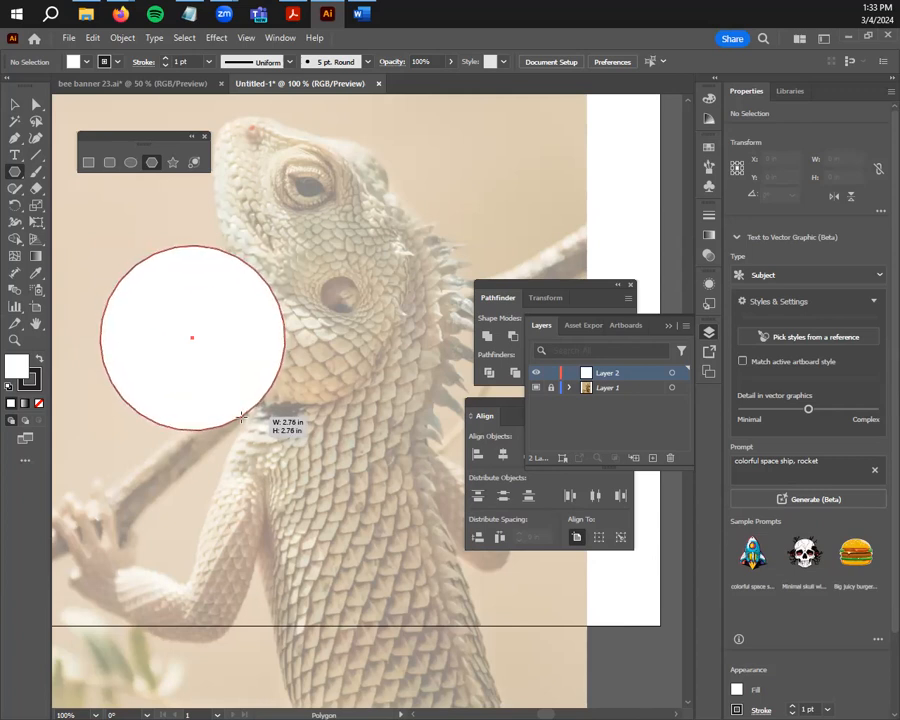
# Reduce the polygon's sides to form a triangle about 2.72 × 2.51 in, and undo the shape
pyautogui.moveTo(241, 418)
pyautogui.mouseDown()
pyautogui.moveTo(248, 425)
pyautogui.moveTo(211, 490)
pyautogui.moveTo(209, 440)
pyautogui.moveTo(211, 490)
pyautogui.moveTo(206, 448)
pyautogui.mouseUp()
pyautogui.press('Down')
pyautogui.press('Down')
pyautogui.press('Down')
pyautogui.press('Down')
pyautogui.press('Down')
pyautogui.press('Down')
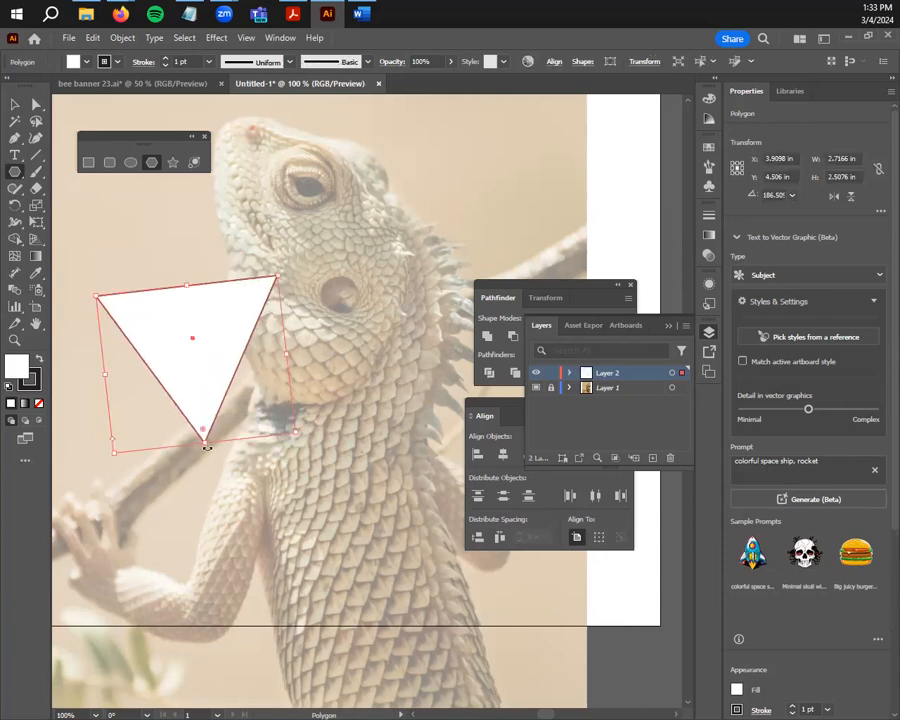
pyautogui.hotkey('ctrl', 'z')
# Draw a trial star about 1.74 in wide beside the lizard's head, adding and removing points until it is a many-pointed burst
pyautogui.click(175, 165)
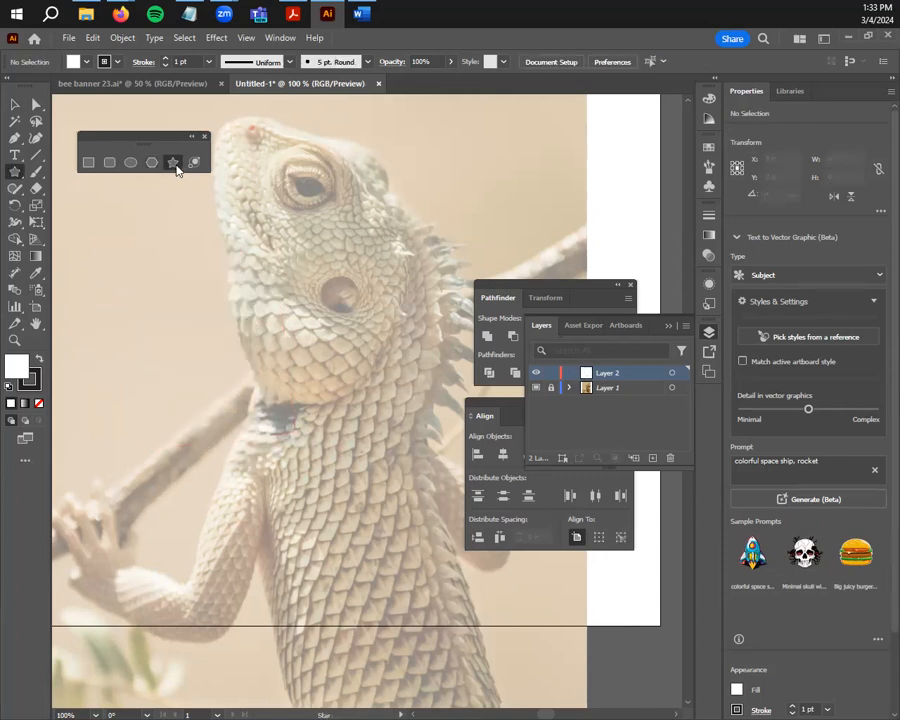
pyautogui.moveTo(178, 294); pyautogui.dragTo(217, 342)
pyautogui.press('Up')
pyautogui.press('Up')
pyautogui.press('Up')
pyautogui.press('Up')
pyautogui.press('Up')
pyautogui.press('Up')
pyautogui.press('Up')
pyautogui.press('Up')
pyautogui.press('Up')
pyautogui.press('Up')
pyautogui.press('Up')
pyautogui.press('Up')
pyautogui.press('Up')
pyautogui.press('Down')
pyautogui.press('Down')
pyautogui.press('Down')
pyautogui.press('Down')
pyautogui.press('Down')
pyautogui.press('Down')
pyautogui.press('Down')
pyautogui.press('Down')
pyautogui.press('Down')
pyautogui.press('Down')
pyautogui.press('Down')
pyautogui.press('Down')
pyautogui.press('Down')
pyautogui.press('Down')
pyautogui.press('Down')
pyautogui.press('Up')
pyautogui.press('Up')
pyautogui.press('Up')
pyautogui.press('Up')
pyautogui.press('Up')
pyautogui.press('Up')
pyautogui.press('Up')
pyautogui.press('Up')
pyautogui.press('Up')
pyautogui.press('Up')
pyautogui.press('Up')
pyautogui.press('Up')
pyautogui.press('Up')
pyautogui.press('Up')
pyautogui.press('Up')
pyautogui.press('Up')
pyautogui.press('Up')
pyautogui.press('v')
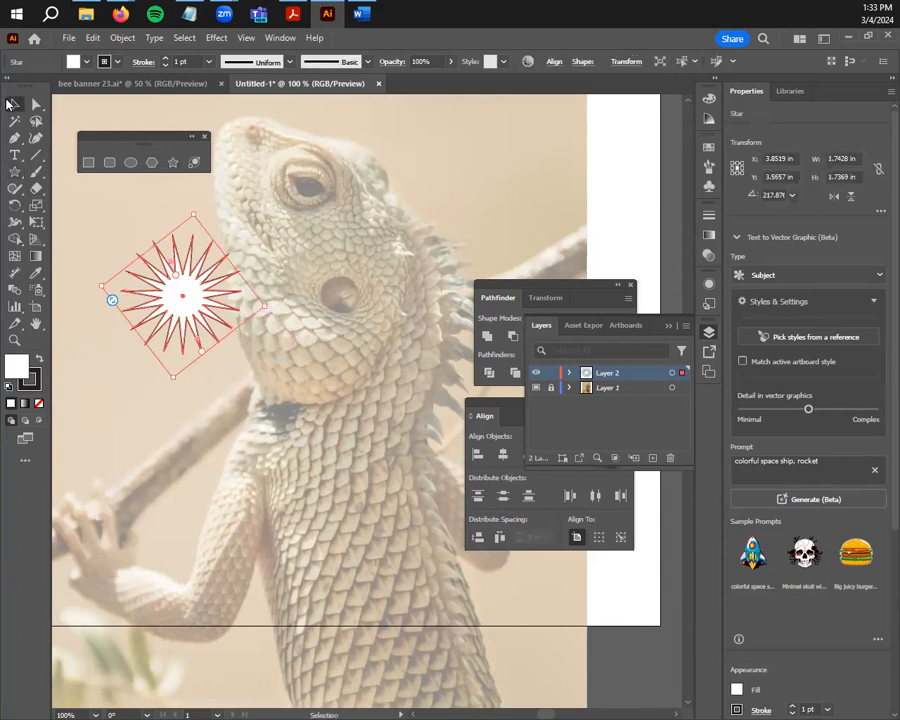
# Try moving the trial star farther from the lizard's head, and delete it
pyautogui.click(140, 244)
pyautogui.moveTo(183, 299); pyautogui.dragTo(104, 264)
pyautogui.press('Delete')
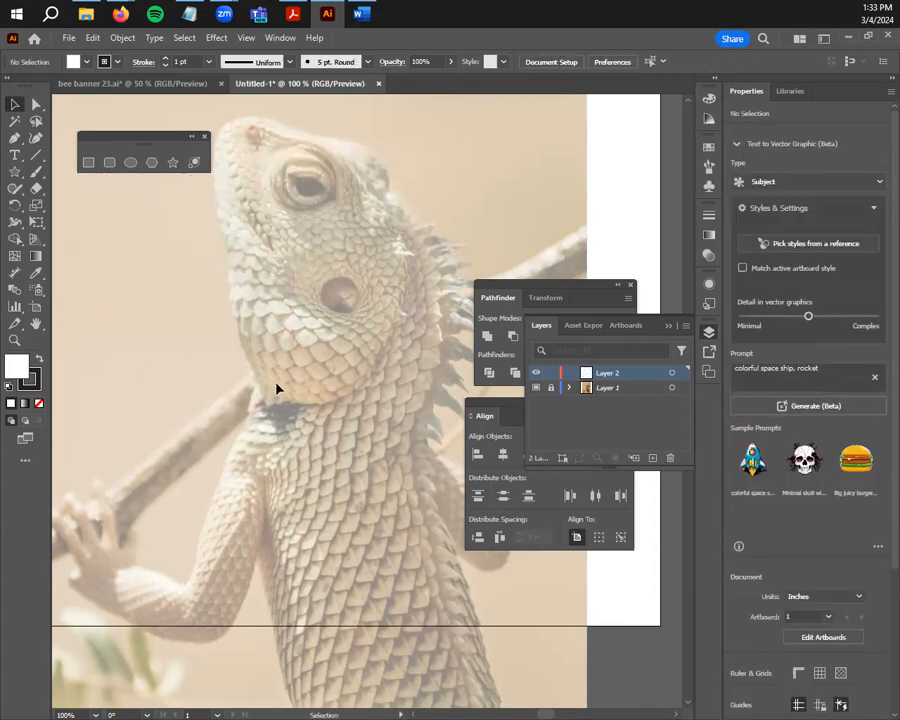
# Clear the floating panels off the lizard's head and draw white circles over its eye and nostril
pyautogui.click(709, 334)
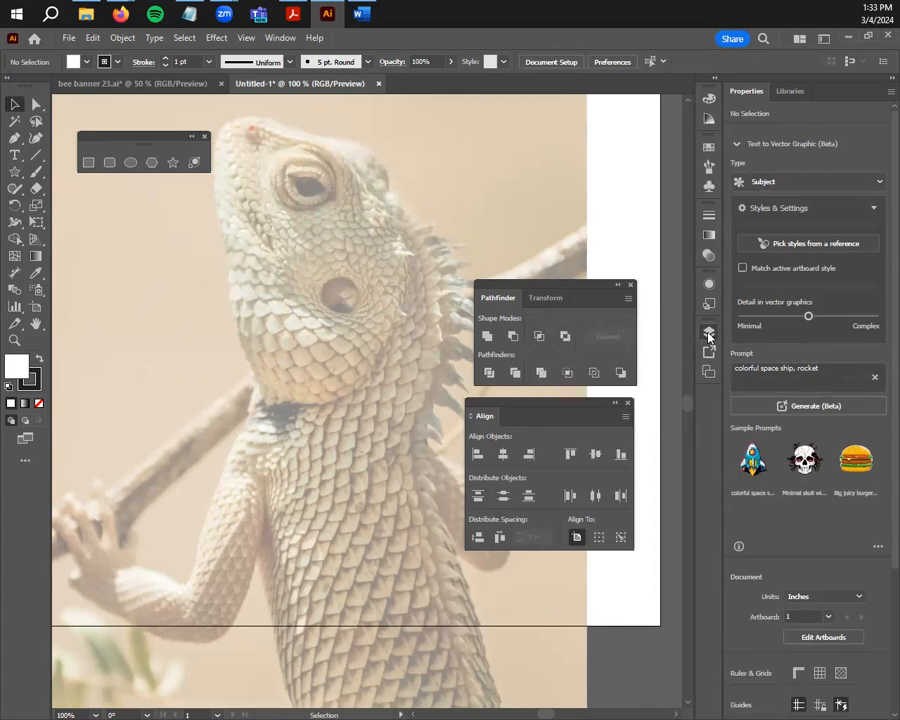
pyautogui.moveTo(146, 153); pyautogui.dragTo(560, 201)
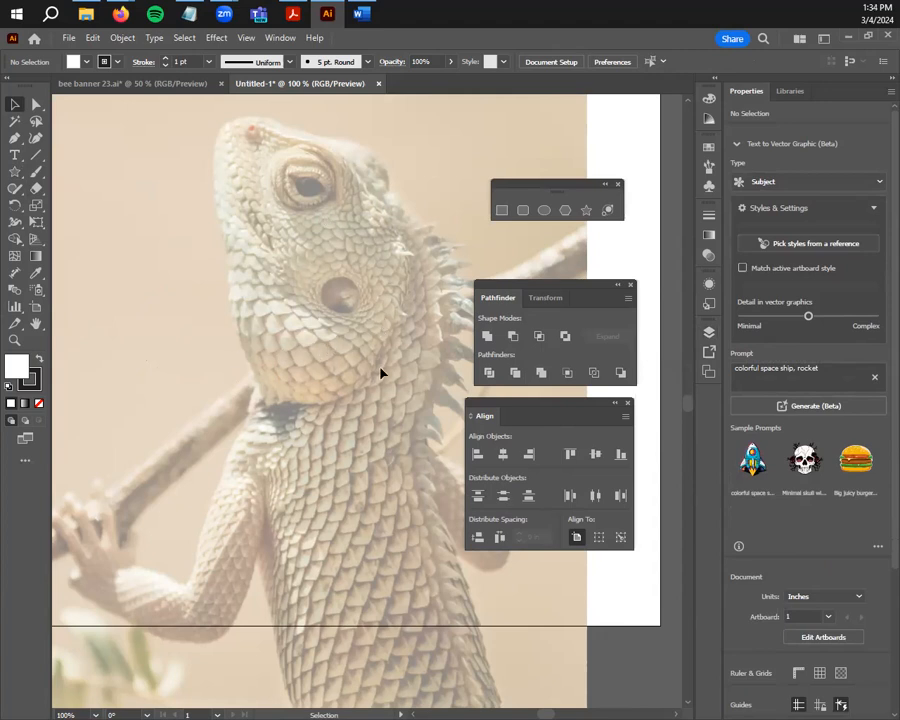
pyautogui.click(544, 210)
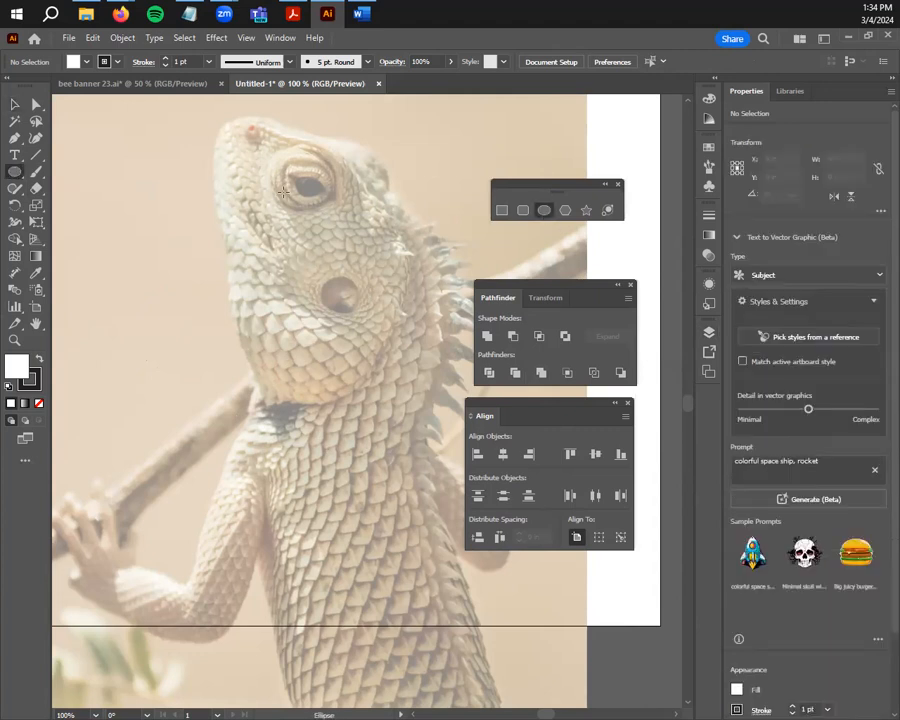
pyautogui.moveTo(280, 157)
pyautogui.mouseDown()
pyautogui.moveTo(340, 214)
pyautogui.moveTo(304, 196)
pyautogui.moveTo(302, 217)
pyautogui.moveTo(279, 209)
pyautogui.moveTo(319, 207)
pyautogui.moveTo(307, 197)
pyautogui.moveTo(315, 197)
pyautogui.mouseUp()
pyautogui.press('v')
pyautogui.click(357, 297)
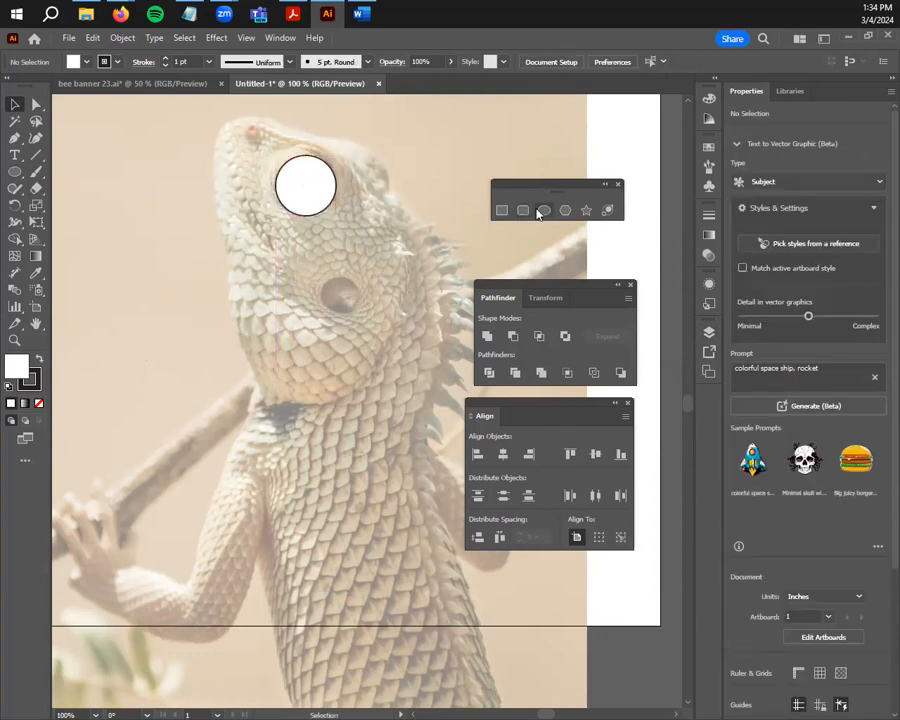
pyautogui.click(540, 211)
pyautogui.moveTo(247, 126); pyautogui.dragTo(256, 133)
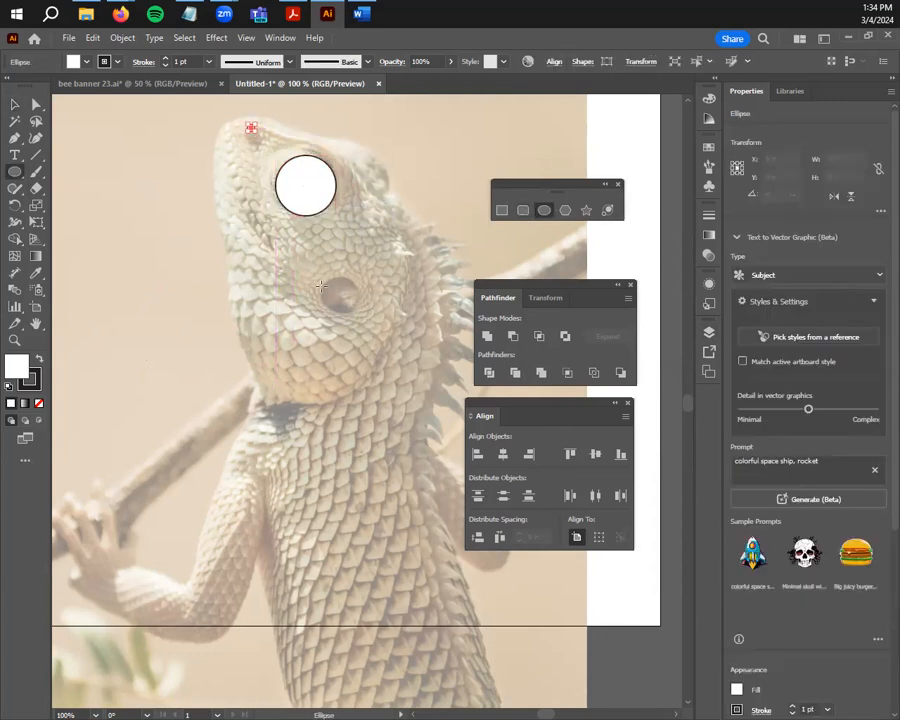
# Draw a white ellipse about 0.89 × 0.64 in over the lizard's ear opening
pyautogui.moveTo(320, 279)
pyautogui.mouseDown()
pyautogui.moveTo(382, 247)
pyautogui.moveTo(394, 342)
pyautogui.mouseUp()
pyautogui.press('v')
pyautogui.moveTo(351, 293); pyautogui.dragTo(333, 266)
pyautogui.scroll(4, 338, 270)
pyautogui.moveTo(333, 440)
pyautogui.mouseDown()
pyautogui.moveTo(332, 398)
pyautogui.moveTo(333, 437)
pyautogui.mouseUp()
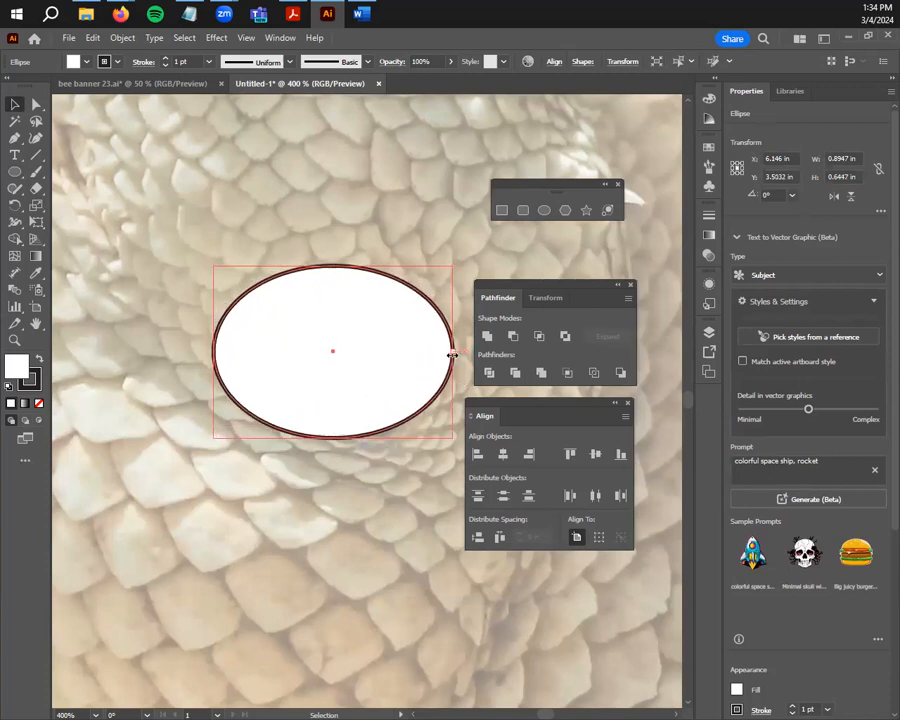
# Reshape and reposition the ear ellipse into a circle that matches the ear opening in the photo
pyautogui.moveTo(452, 355); pyautogui.dragTo(436, 352)
pyautogui.moveTo(438, 262); pyautogui.dragTo(464, 316)
pyautogui.moveTo(374, 380)
pyautogui.mouseDown()
pyautogui.moveTo(423, 422)
pyautogui.moveTo(391, 378)
pyautogui.mouseUp()
pyautogui.moveTo(244, 313); pyautogui.dragTo(274, 340)
pyautogui.moveTo(397, 379); pyautogui.dragTo(376, 366)
pyautogui.moveTo(434, 398)
pyautogui.mouseDown()
pyautogui.moveTo(418, 388)
pyautogui.moveTo(424, 396)
pyautogui.mouseUp()
pyautogui.click(418, 275)
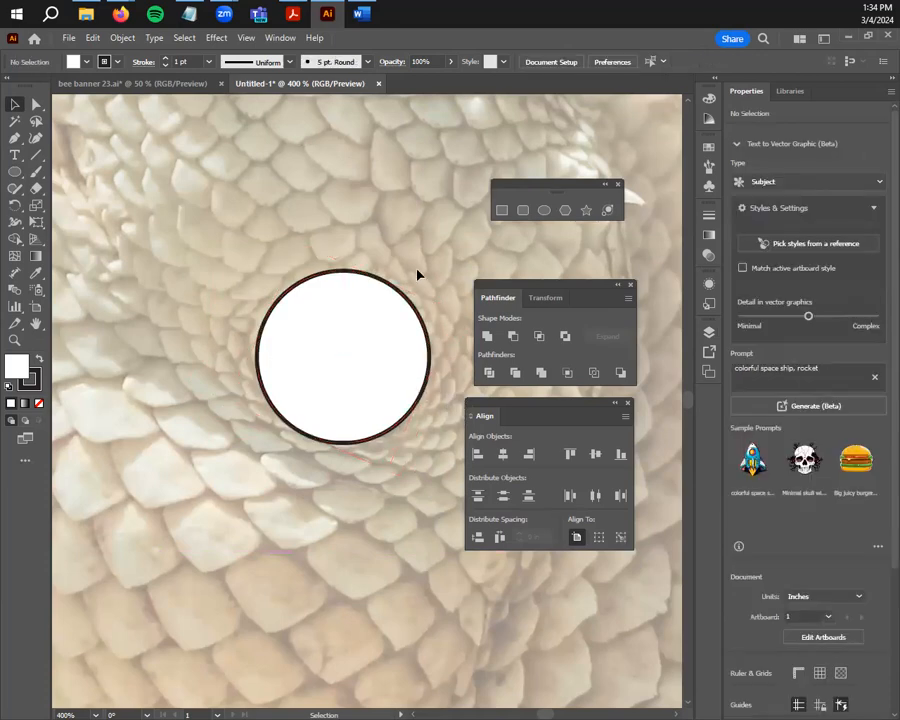
# Draw a small ellipse about 0.45 × 0.31 in just below the eye circle for the pupil
pyautogui.scroll(-5, 418, 275)
pyautogui.scroll(1, 393, 357)
pyautogui.moveTo(363, 334); pyautogui.dragTo(369, 365)
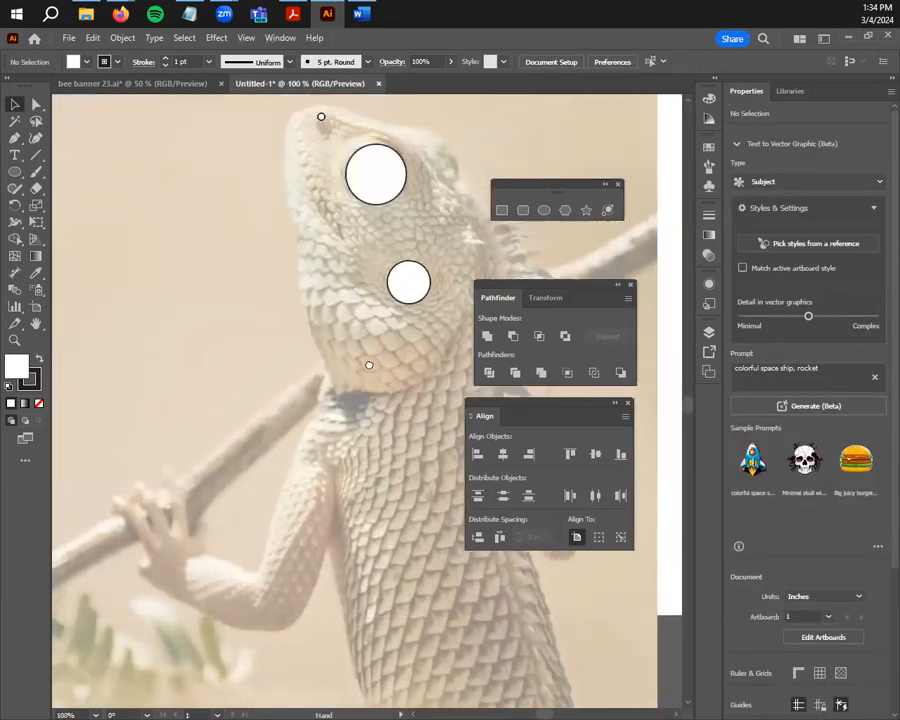
pyautogui.scroll(2, 369, 365)
pyautogui.press('l')
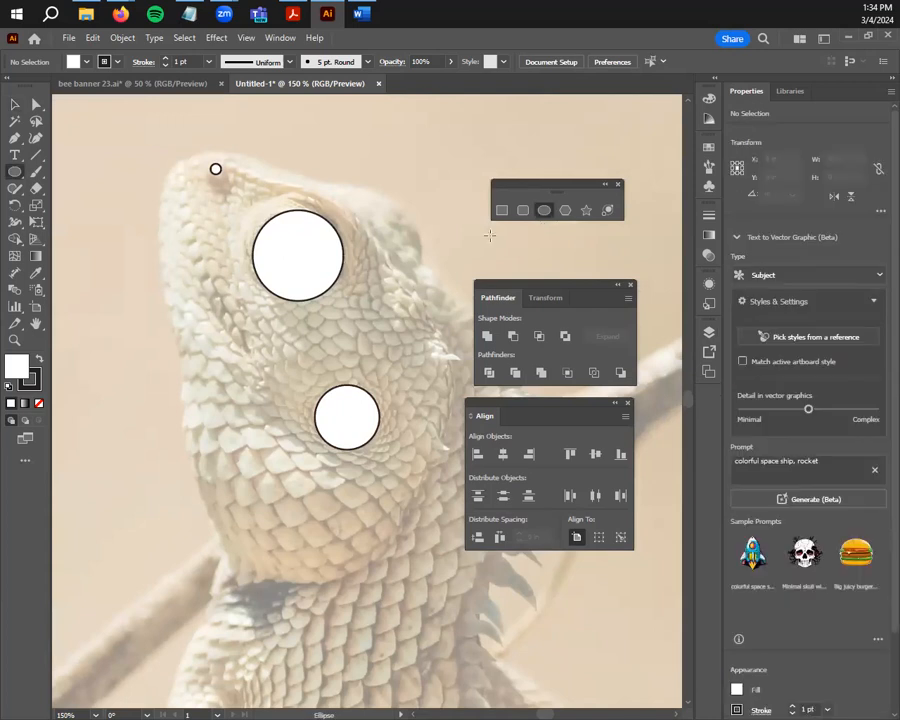
pyautogui.moveTo(251, 325)
pyautogui.mouseDown()
pyautogui.moveTo(274, 380)
pyautogui.moveTo(298, 356)
pyautogui.mouseUp()
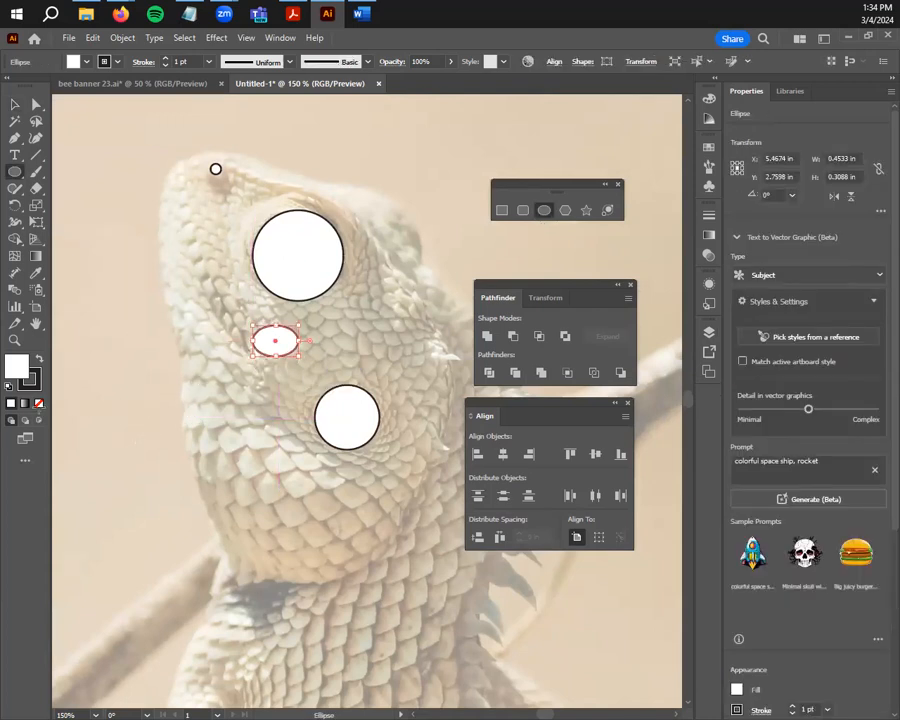
pyautogui.doubleClick(27, 373)
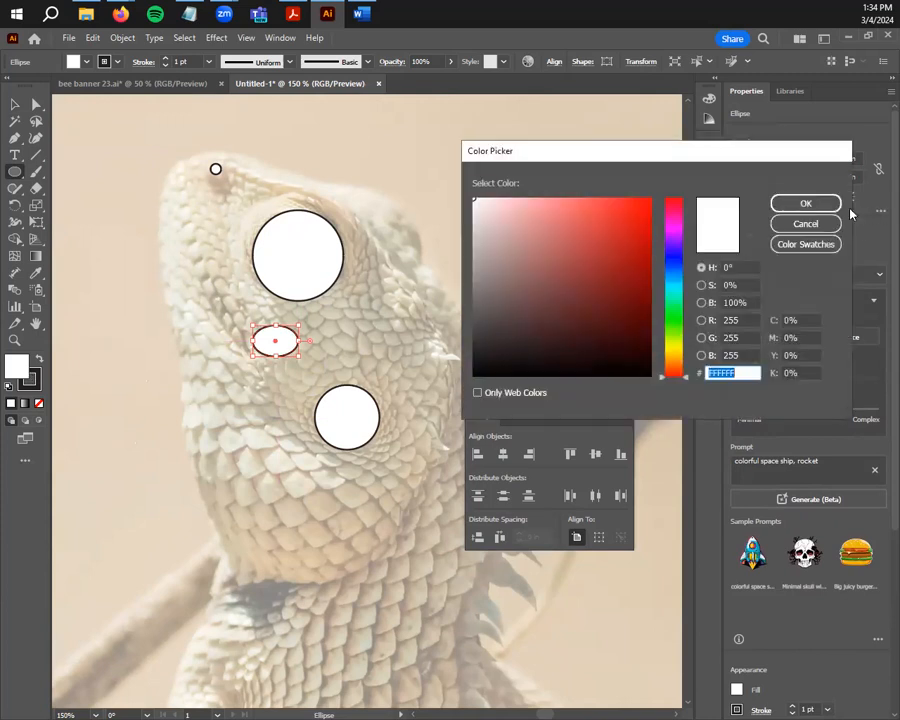
pyautogui.click(797, 223)
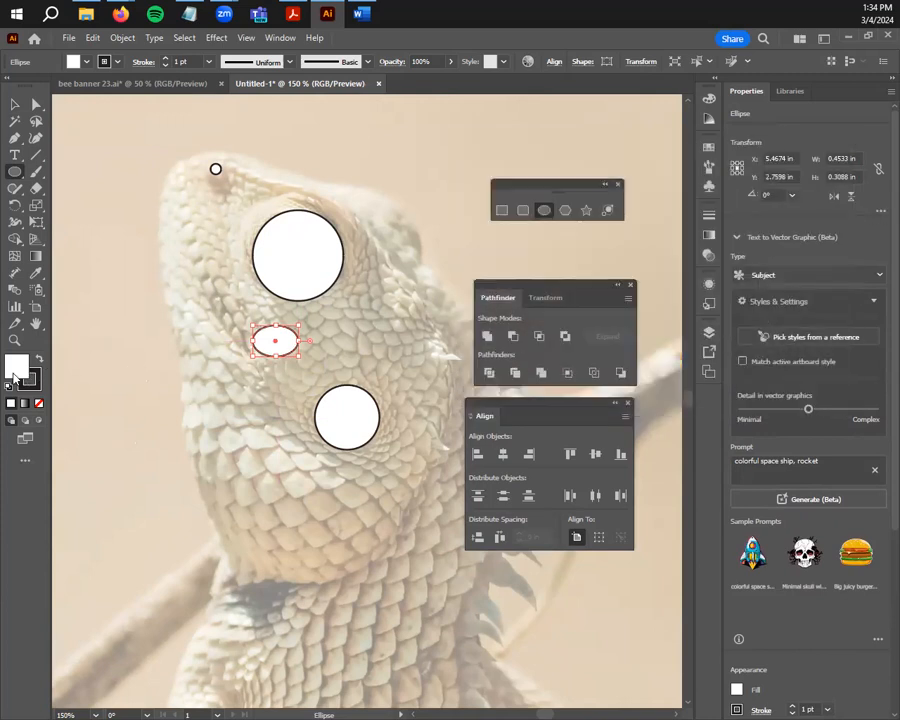
pyautogui.press('x')
pyautogui.press('x')
pyautogui.press('x')
pyautogui.press('x')
pyautogui.press('x')
# Fill the small pupil ellipse with black, hex 000000
pyautogui.doubleClick(15, 368)
pyautogui.write('000000')
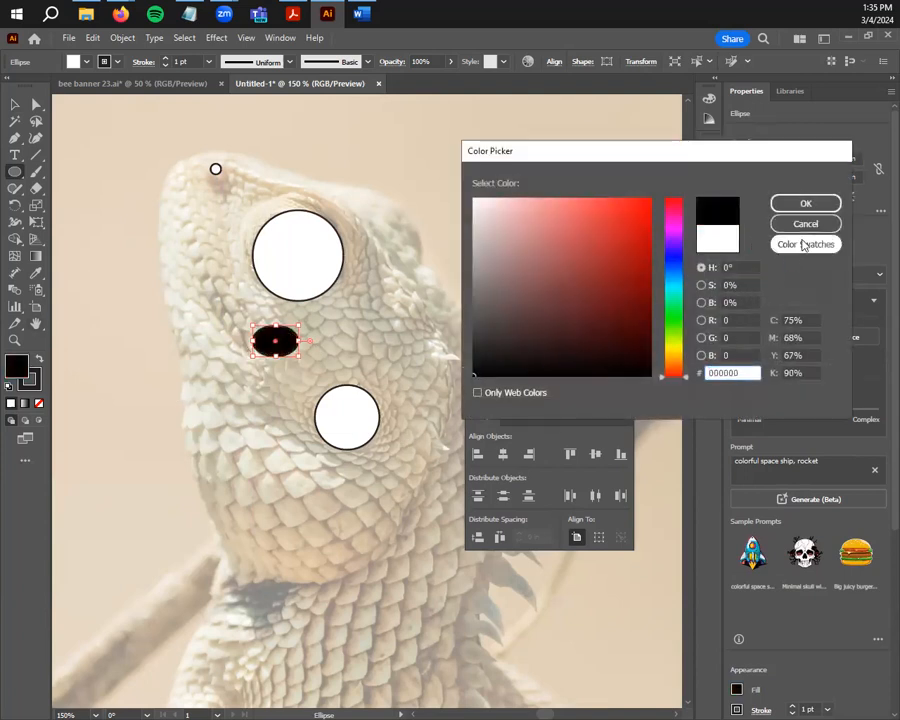
pyautogui.click(806, 204)
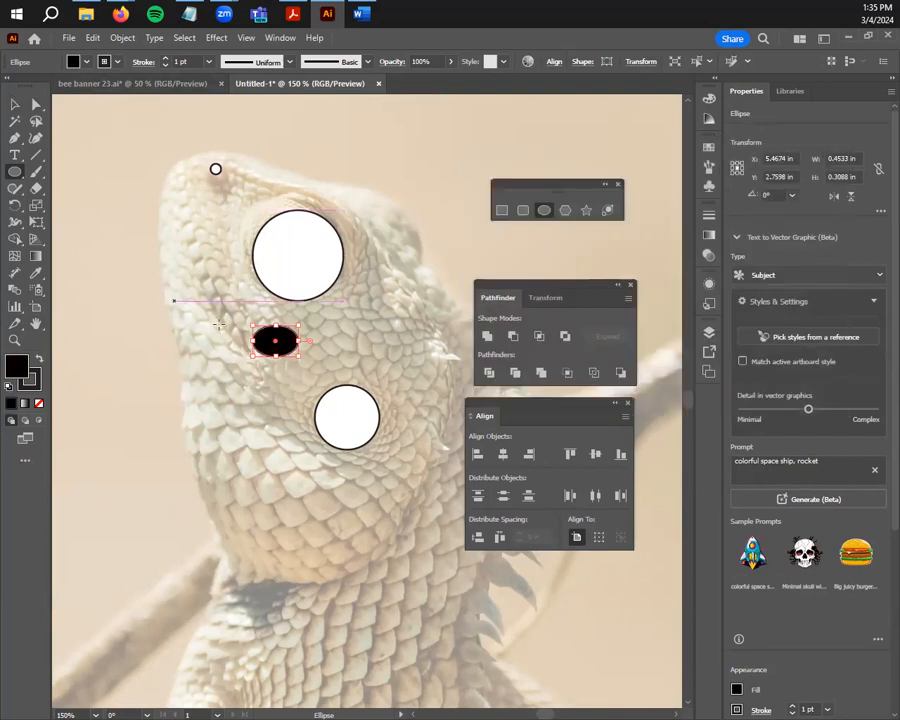
# Move the black pupil into the centre of the eye circle and tilt it to match the photo
pyautogui.click(14, 104)
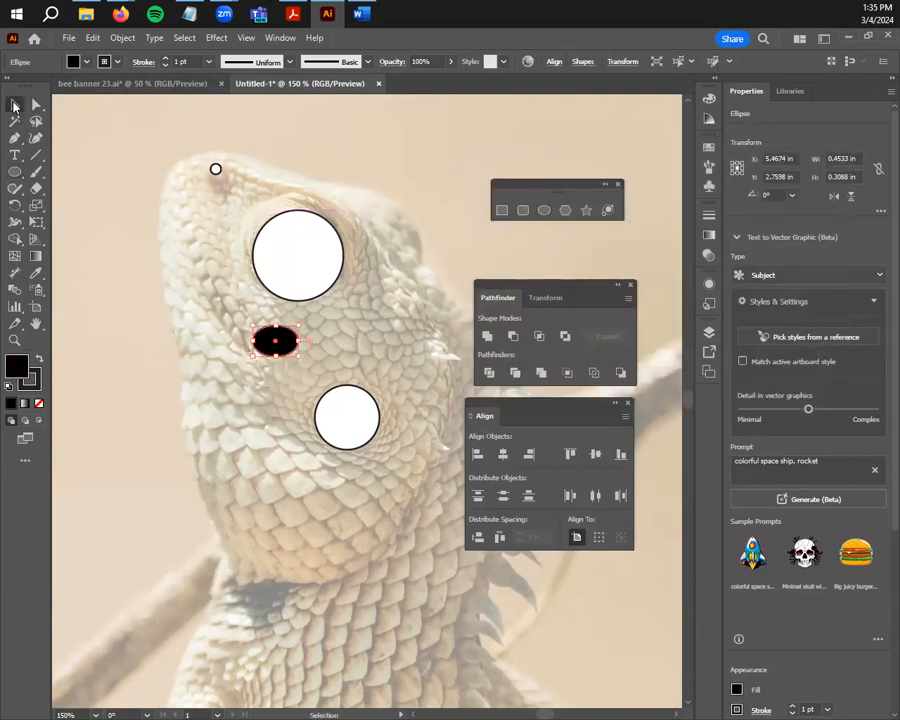
pyautogui.click(14, 104)
pyautogui.moveTo(263, 343); pyautogui.dragTo(338, 260)
pyautogui.click(365, 264)
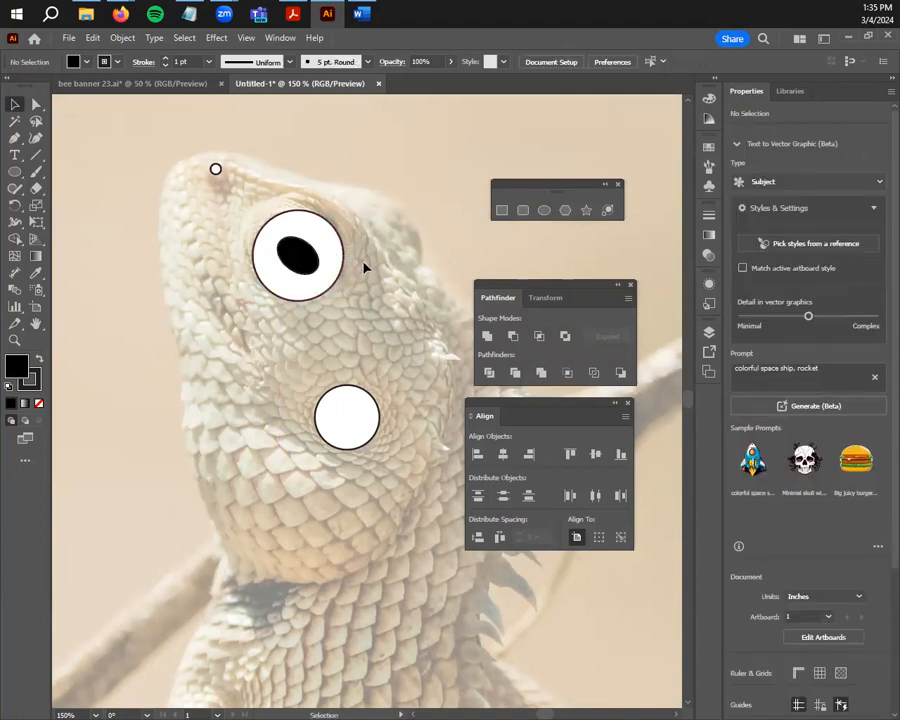
# Draw a large ellipse about 2.84 × 2.72 in over the lizard's jaw and throat with no fill
pyautogui.scroll(-3, 362, 282)
pyautogui.scroll(-2, 362, 490)
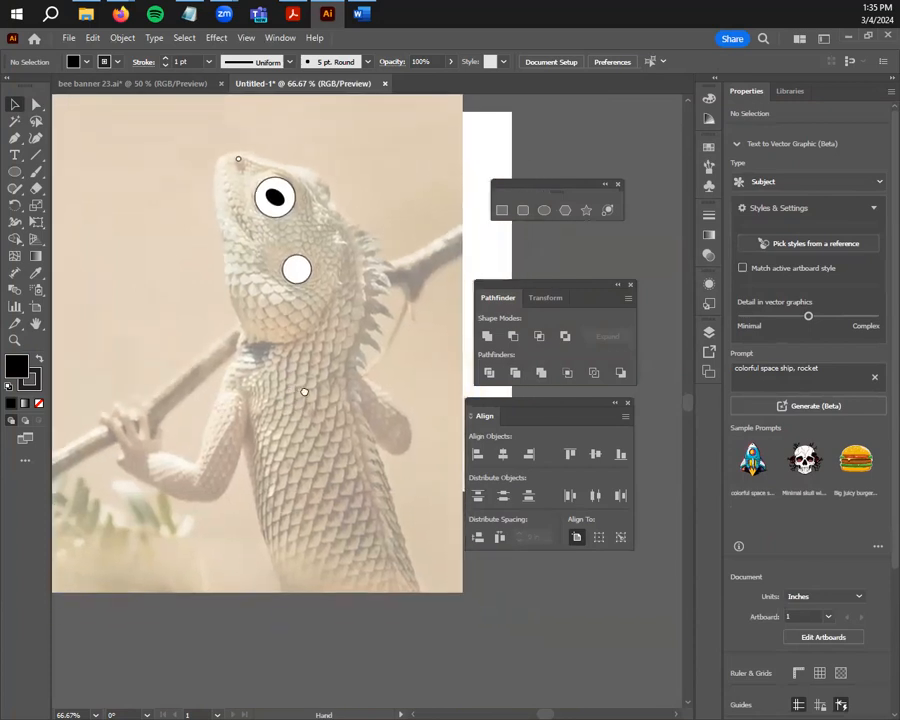
pyautogui.scroll(2, 352, 405)
pyautogui.scroll(3, 395, 428)
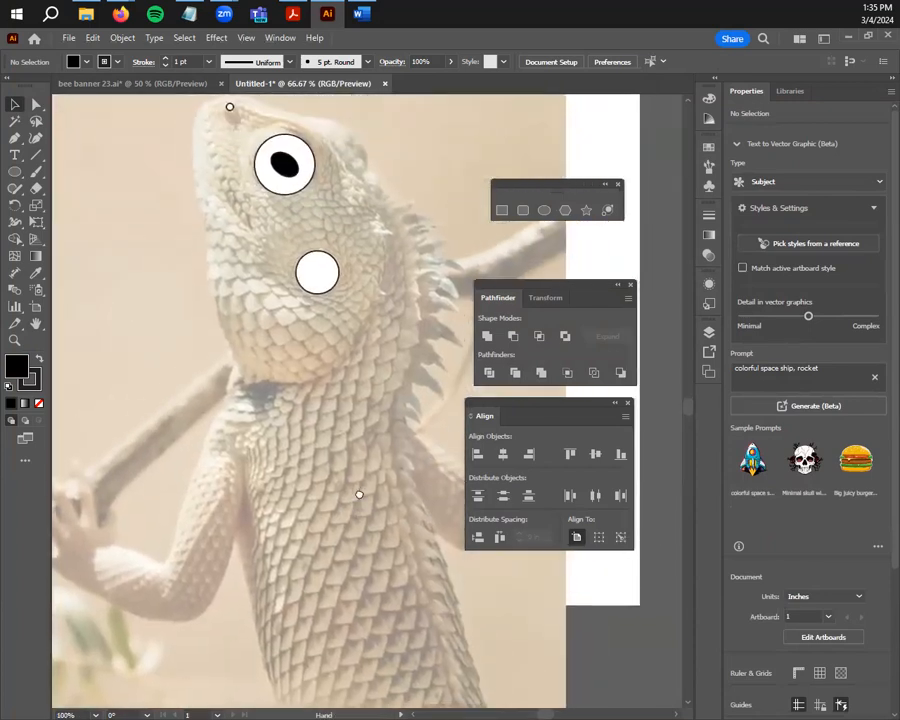
pyautogui.scroll(2, 295, 366)
pyautogui.scroll(4, 300, 420)
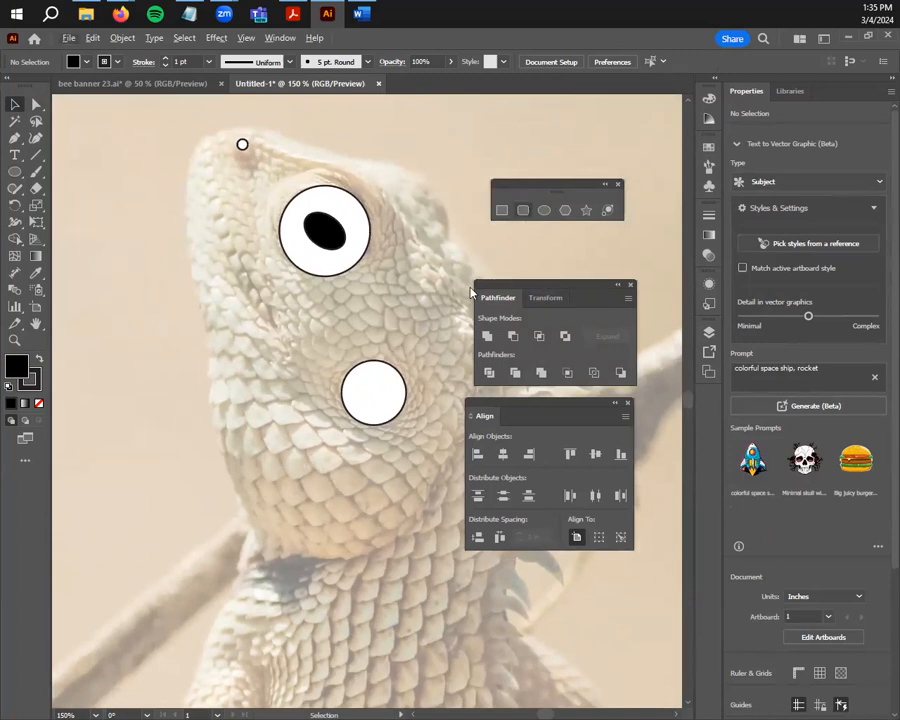
pyautogui.moveTo(345, 520); pyautogui.dragTo(278, 479)
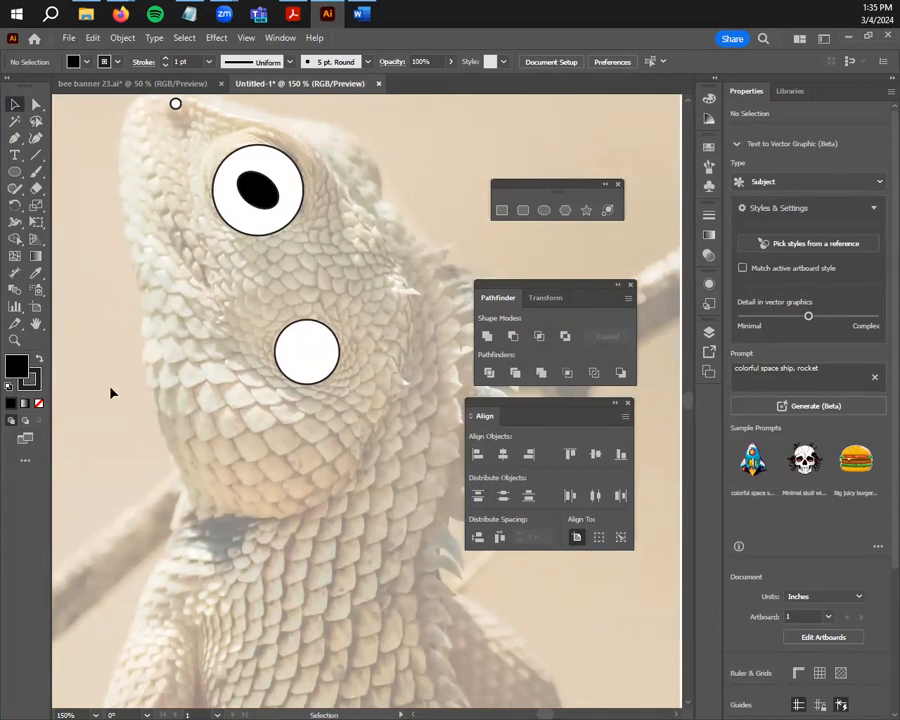
pyautogui.click(543, 211)
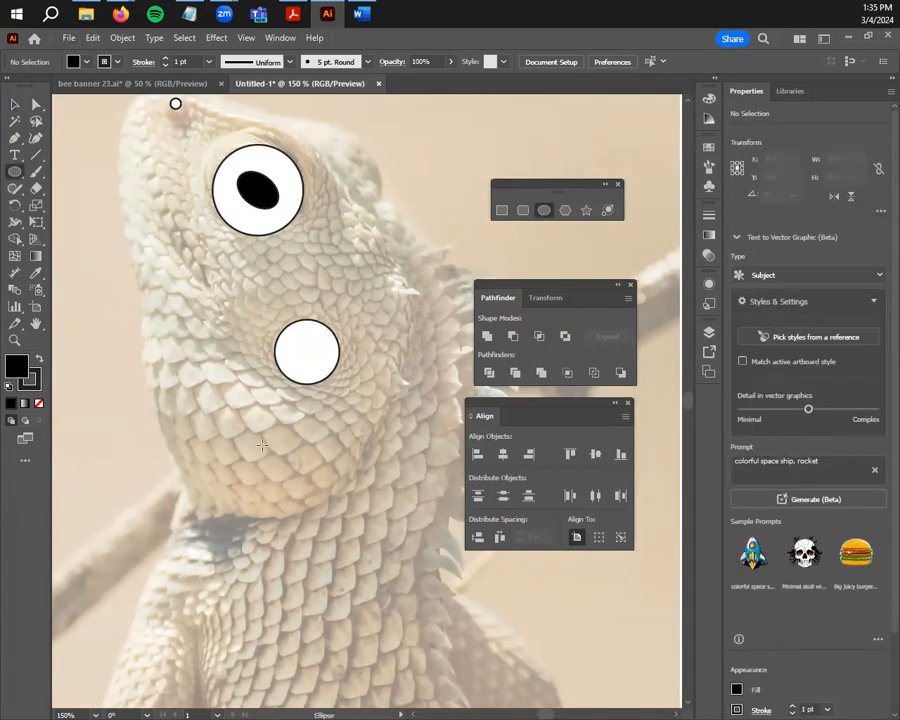
pyautogui.moveTo(172, 306); pyautogui.dragTo(457, 581)
pyautogui.click(39, 404)
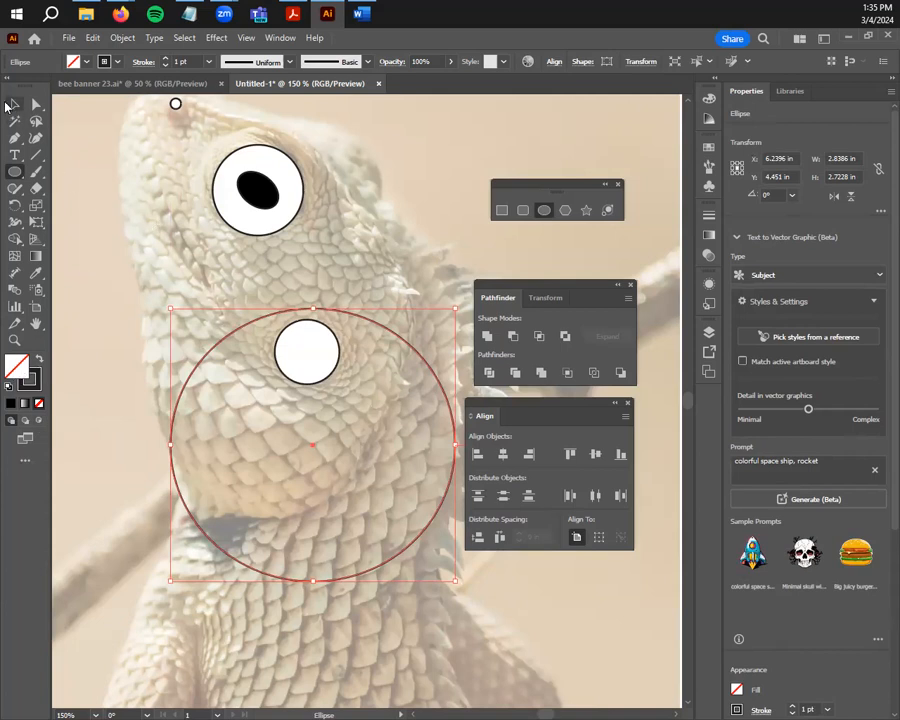
# Move the large ellipse up over the jaw, narrow it to about 1.96 in, and lower its top edge below the eye circle
pyautogui.press('v')
pyautogui.moveTo(347, 307); pyautogui.dragTo(306, 247)
pyautogui.moveTo(122, 374); pyautogui.dragTo(150, 370)
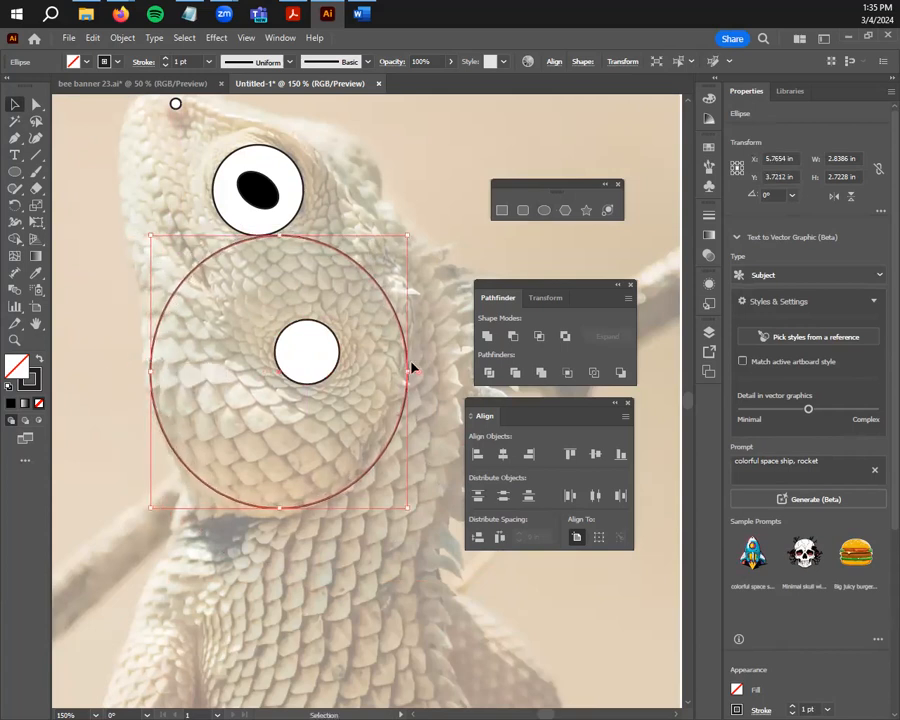
pyautogui.moveTo(408, 373); pyautogui.dragTo(396, 372)
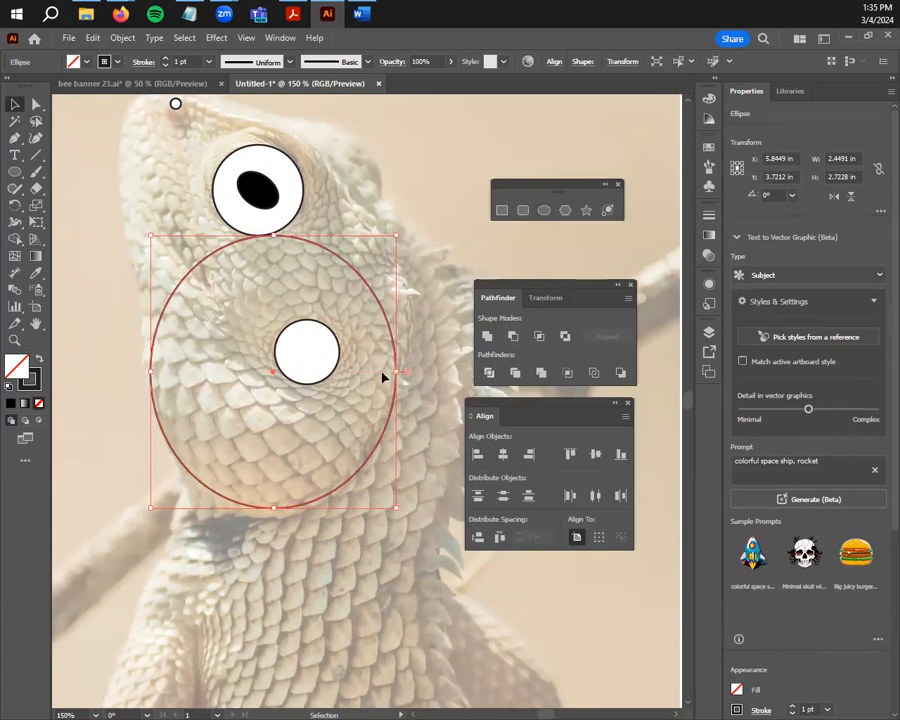
pyautogui.moveTo(395, 374); pyautogui.dragTo(348, 370)
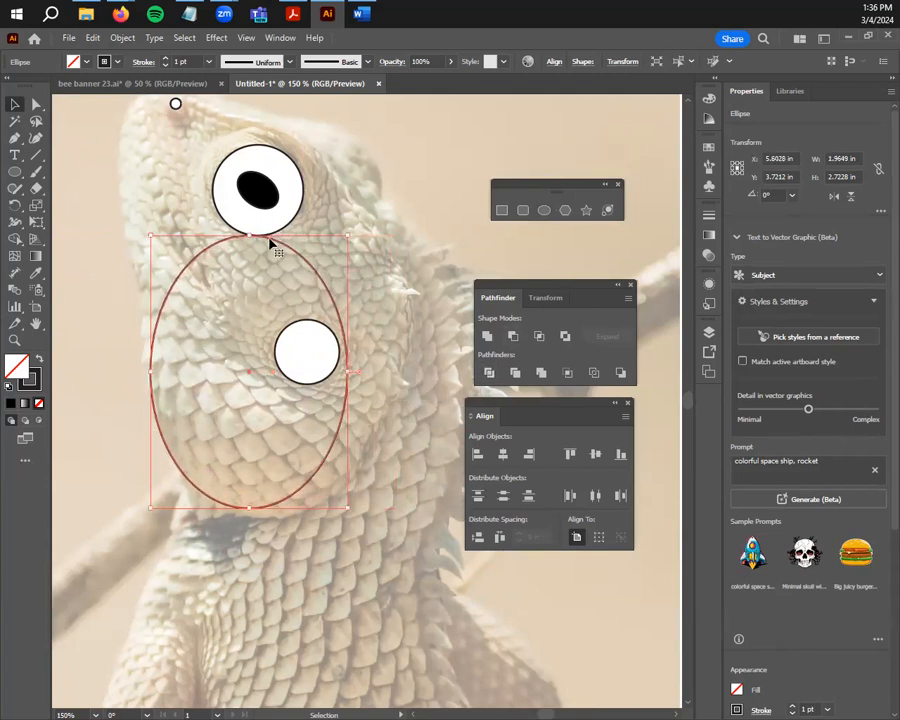
pyautogui.moveTo(249, 237)
pyautogui.mouseDown()
pyautogui.moveTo(249, 295)
pyautogui.moveTo(249, 256)
pyautogui.mouseUp()
pyautogui.click(443, 268)
# Draw an unfilled ellipse about 0.88 in wide over the bump behind the eye, rotate it to about 323°, and flatten it
pyautogui.scroll(2, 95, 270)
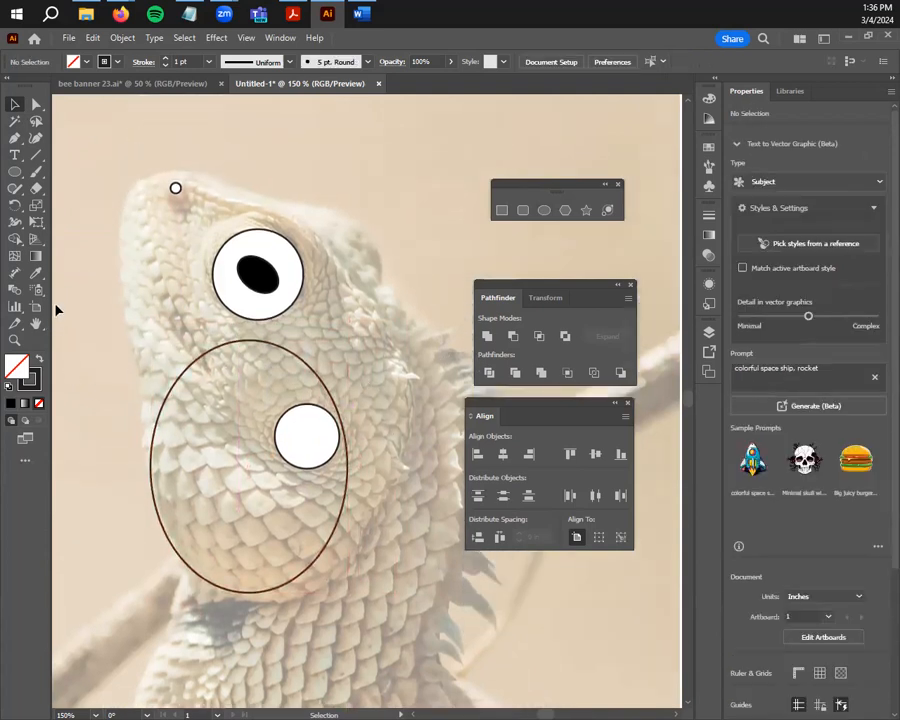
pyautogui.click(544, 210)
pyautogui.moveTo(291, 210)
pyautogui.mouseDown()
pyautogui.moveTo(360, 256)
pyautogui.moveTo(381, 290)
pyautogui.mouseUp()
pyautogui.moveTo(397, 211); pyautogui.dragTo(414, 238)
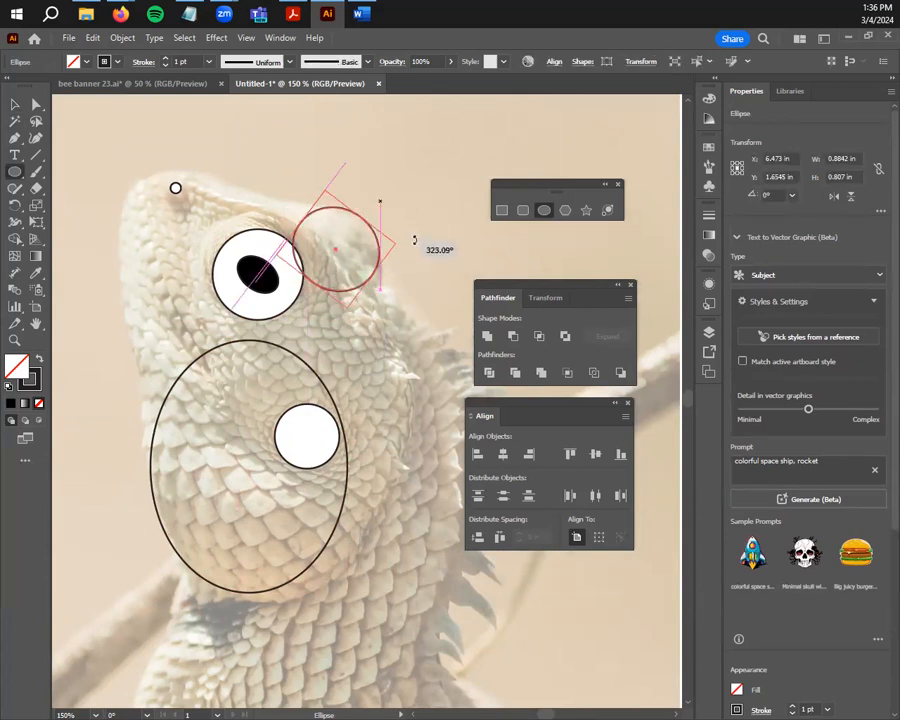
pyautogui.moveTo(363, 218); pyautogui.dragTo(341, 242)
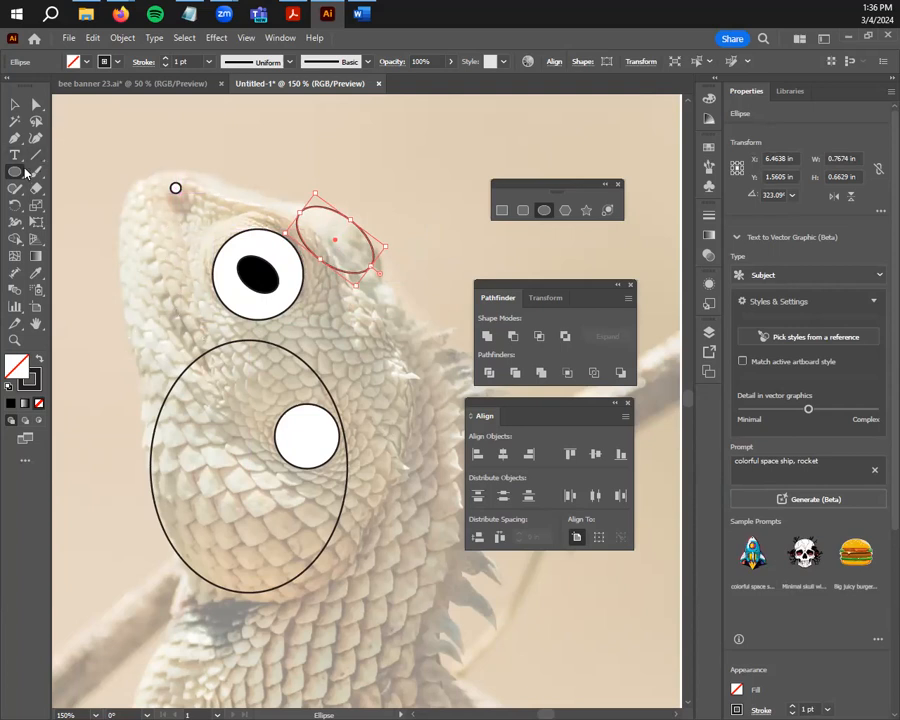
# Draw an unfilled polygon over the lizard's snout and reduce its sides to form a triangle about 1.19 × 1.24 in
pyautogui.click(565, 210)
pyautogui.moveTo(197, 232)
pyautogui.mouseDown()
pyautogui.moveTo(212, 308)
pyautogui.moveTo(257, 321)
pyautogui.moveTo(220, 305)
pyautogui.moveTo(268, 248)
pyautogui.moveTo(265, 207)
pyautogui.moveTo(271, 217)
pyautogui.mouseUp()
pyautogui.press('Up')
pyautogui.press('Up')
pyautogui.press('Up')
pyautogui.press('Up')
pyautogui.press('Down')
pyautogui.press('Down')
pyautogui.press('Down')
pyautogui.press('Down')
pyautogui.press('v')
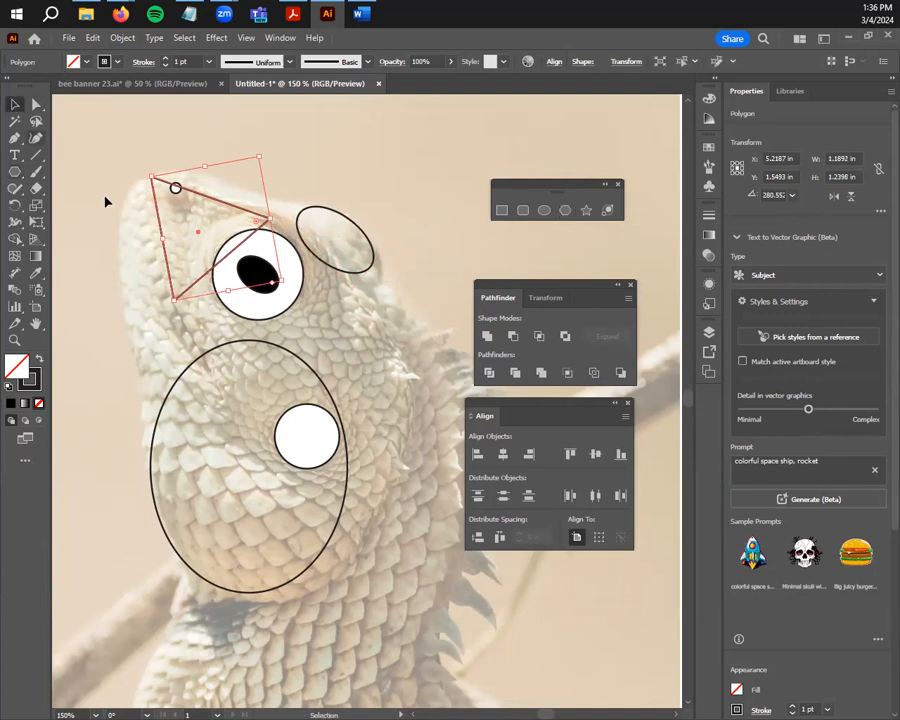
# Fit the snout triangle between the nostril and the bump behind the eye, resizing it to about 1.42 × 1.26 in and rotating it to 270°
pyautogui.moveTo(200, 281); pyautogui.dragTo(223, 292)
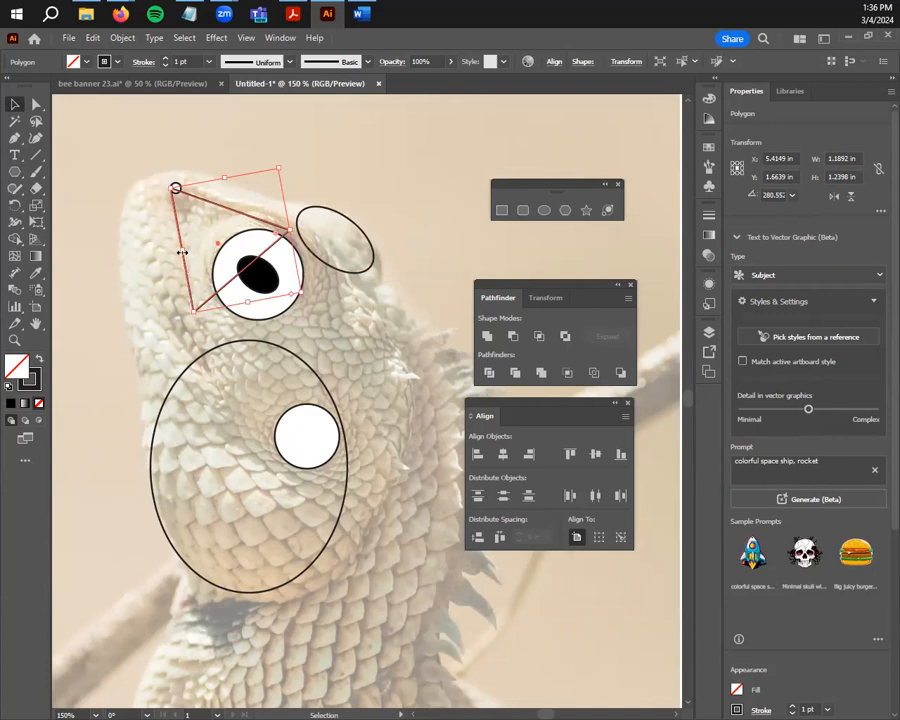
pyautogui.moveTo(181, 250); pyautogui.dragTo(158, 254)
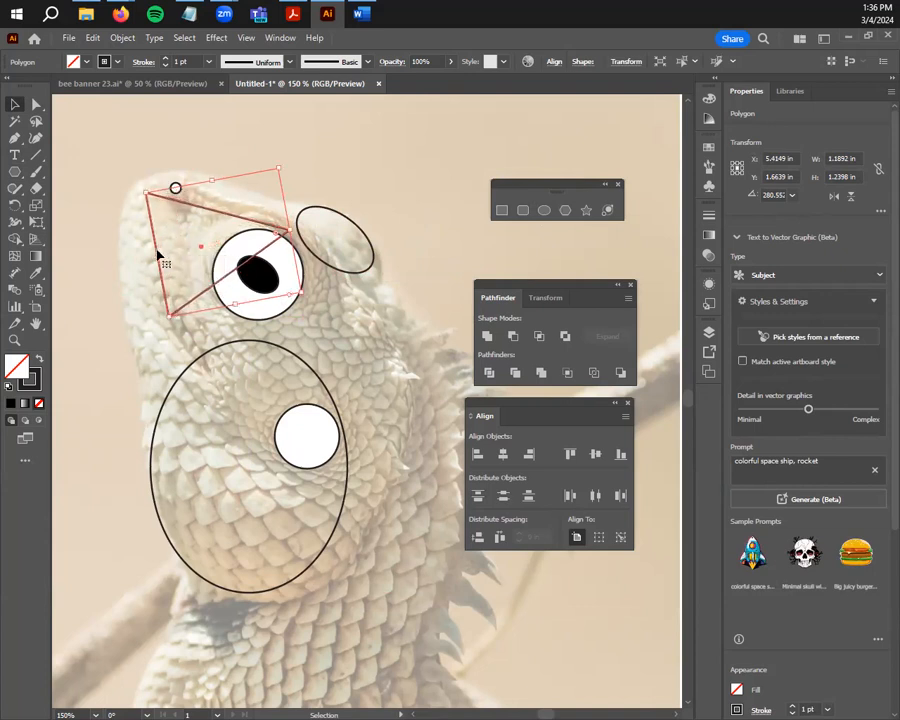
pyautogui.moveTo(286, 230); pyautogui.dragTo(297, 229)
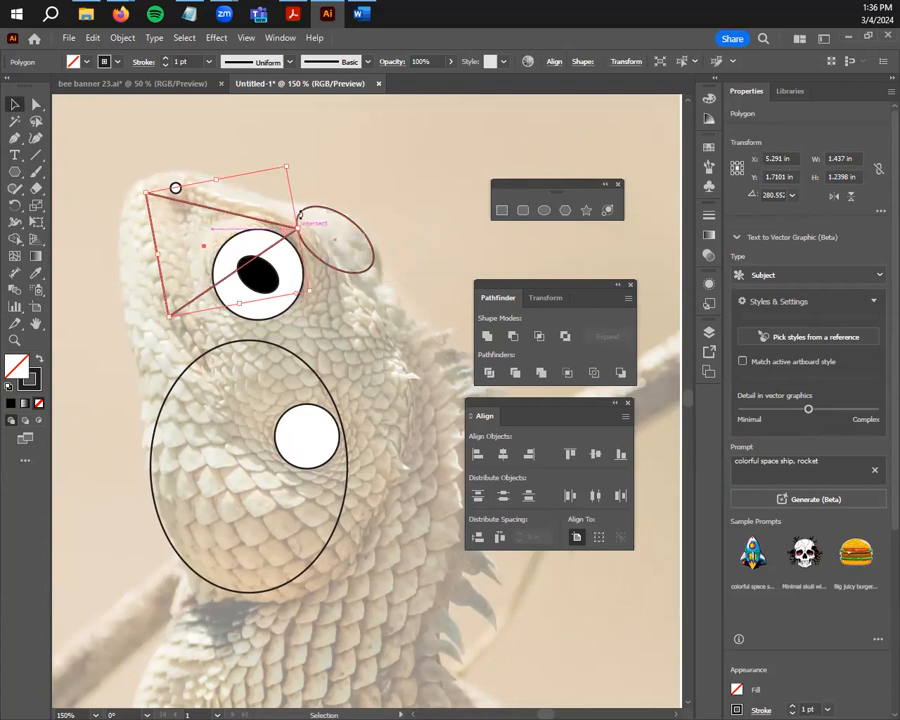
pyautogui.moveTo(288, 162); pyautogui.dragTo(303, 177)
pyautogui.moveTo(251, 219)
pyautogui.mouseDown()
pyautogui.moveTo(258, 228)
pyautogui.moveTo(256, 220)
pyautogui.mouseUp()
pyautogui.scroll(-6, 352, 370)
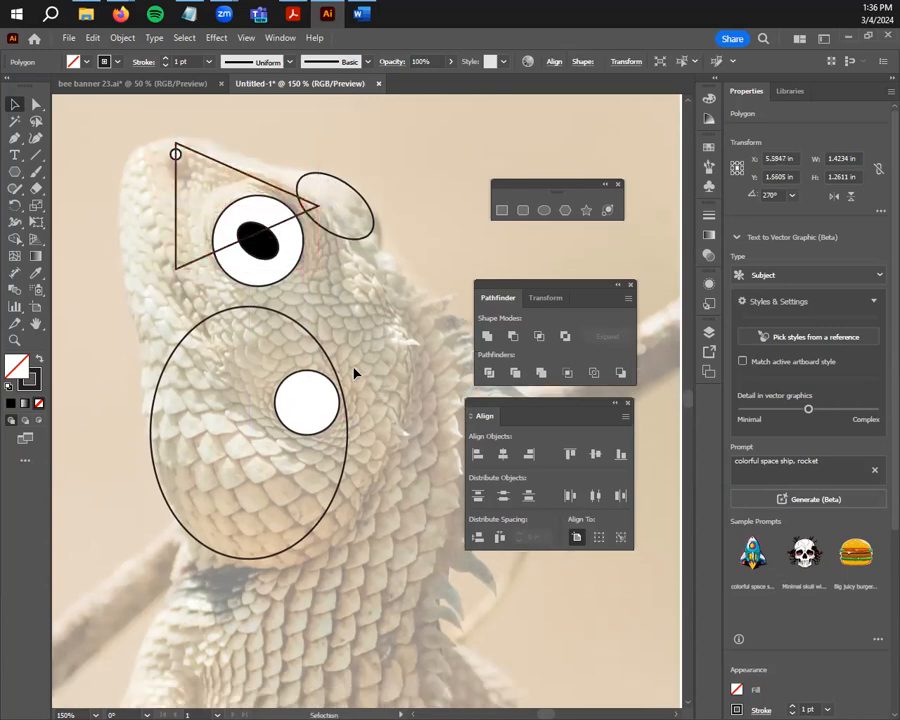
pyautogui.scroll(6, 304, 463)
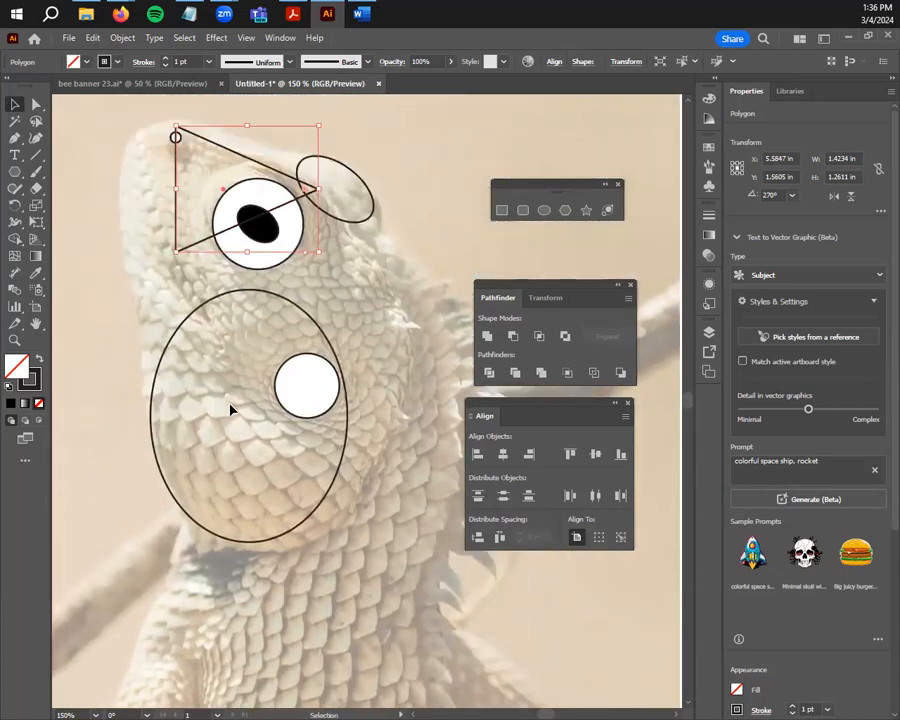
pyautogui.click(15, 171)
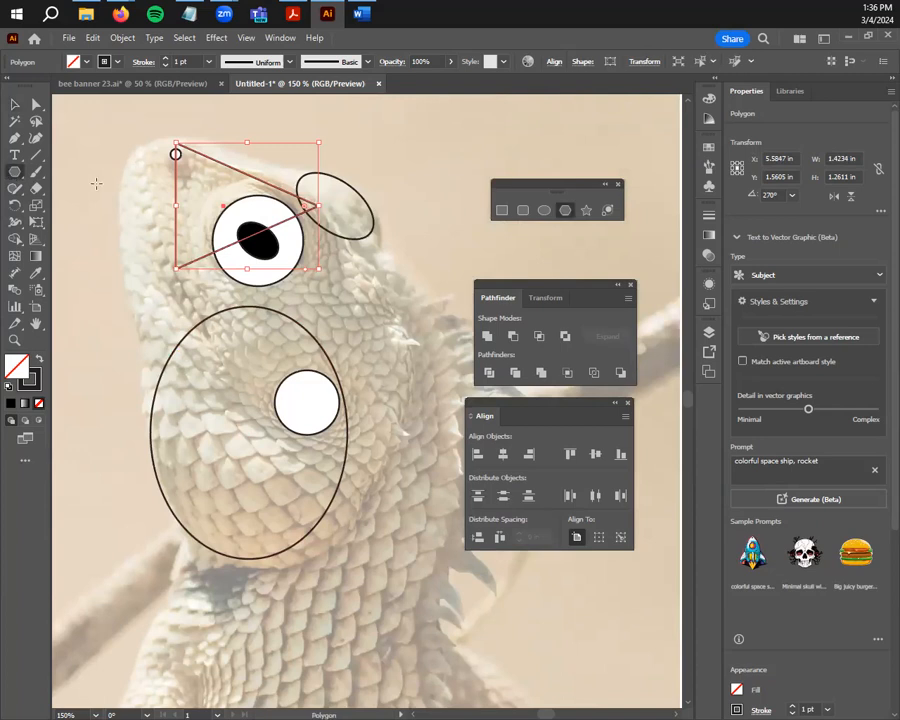
pyautogui.moveTo(158, 149)
pyautogui.mouseDown()
pyautogui.moveTo(173, 279)
pyautogui.moveTo(146, 219)
pyautogui.mouseUp()
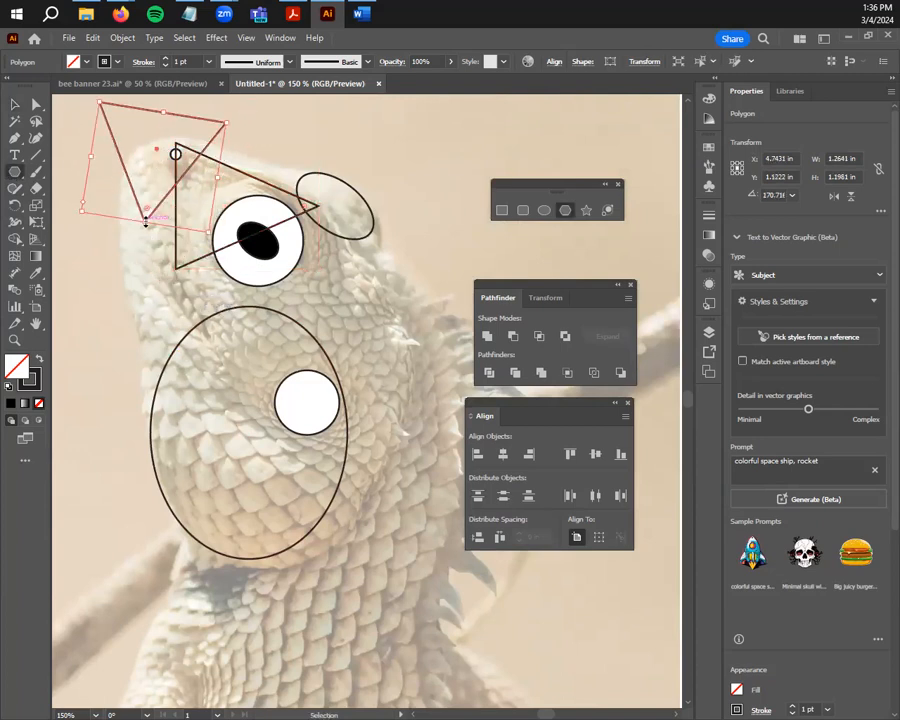
pyautogui.hotkey('ctrl', 'z')
# Draw an unfilled ellipse about 0.55 × 2.32 in down the front of the snout and tilt and move it to follow the mouth edge
pyautogui.click(543, 210)
pyautogui.moveTo(144, 168); pyautogui.dragTo(203, 402)
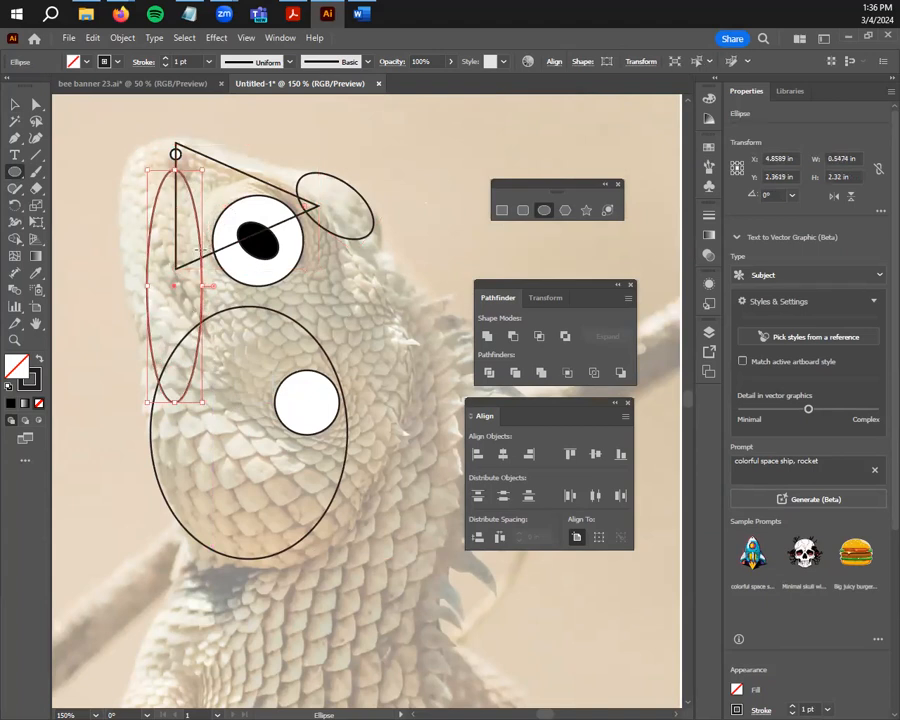
pyautogui.press('v')
pyautogui.moveTo(204, 277); pyautogui.dragTo(177, 255)
pyautogui.moveTo(117, 381); pyautogui.dragTo(141, 390)
pyautogui.moveTo(176, 237)
pyautogui.mouseDown()
pyautogui.moveTo(180, 212)
pyautogui.moveTo(210, 200)
pyautogui.moveTo(171, 226)
pyautogui.moveTo(176, 212)
pyautogui.mouseUp()
pyautogui.click(145, 170)
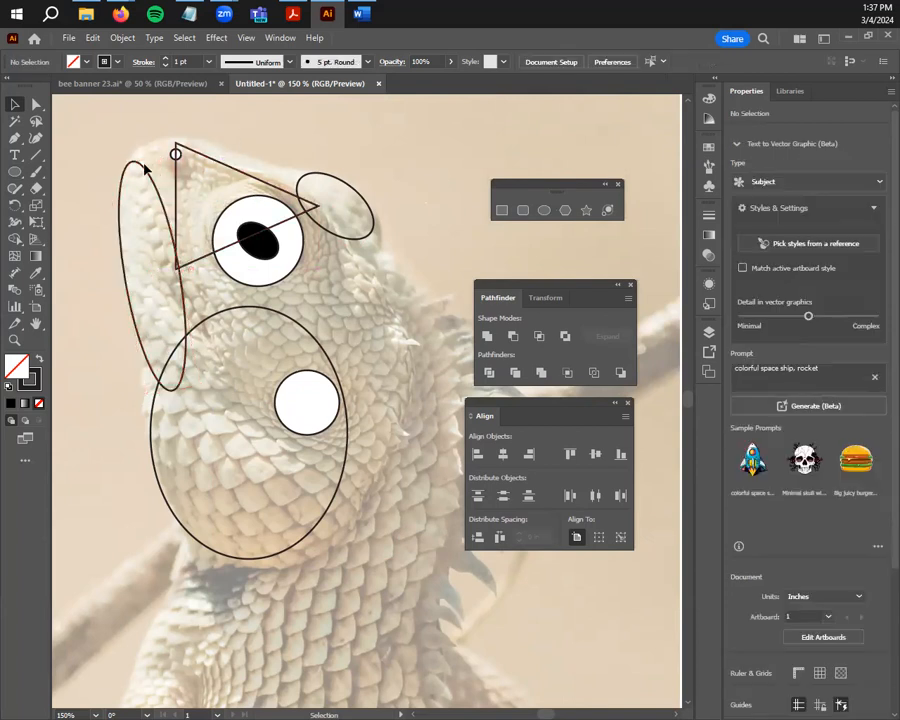
# Draw an unfilled ellipse about 0.90 × 0.49 in over the tip of the nose and nudge it into place
pyautogui.click(543, 211)
pyautogui.moveTo(133, 148); pyautogui.dragTo(224, 196)
pyautogui.press('v')
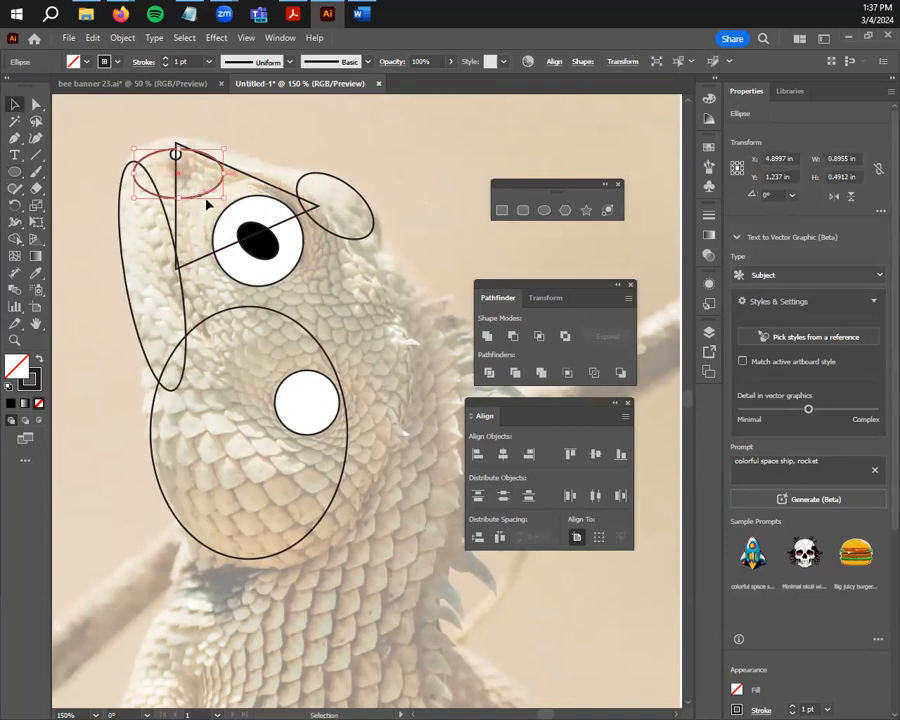
pyautogui.click(200, 193)
pyautogui.moveTo(200, 193); pyautogui.dragTo(200, 196)
pyautogui.click(346, 228)
# Draw an unfilled triangle on the lizard's neck behind the jaw ellipse, sized about 1.12 × 1.65 in
pyautogui.scroll(-2, 367, 298)
pyautogui.moveTo(374, 456); pyautogui.dragTo(301, 336)
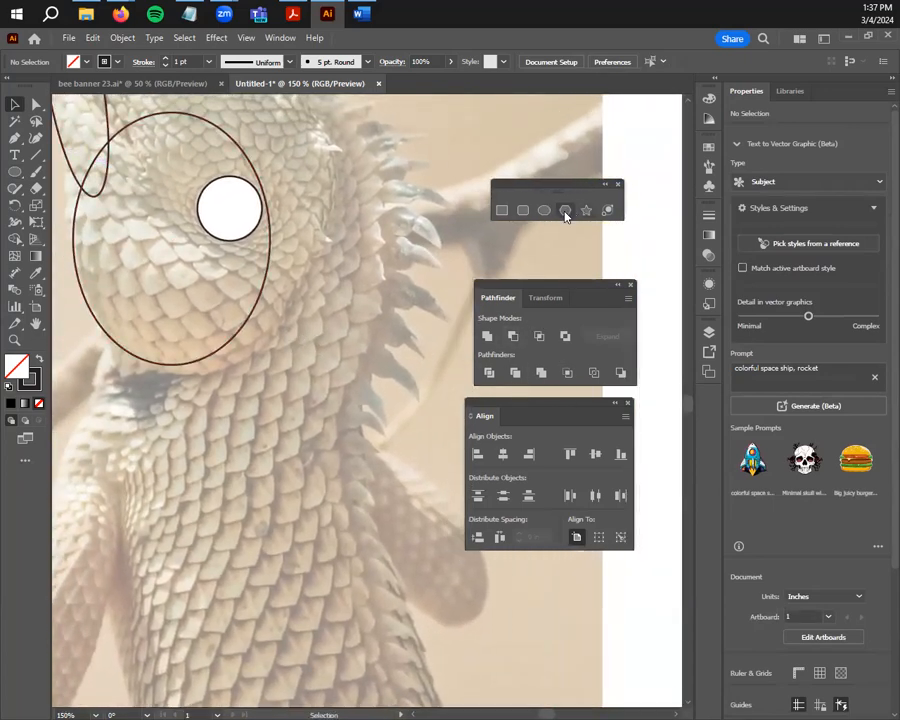
pyautogui.click(565, 211)
pyautogui.moveTo(345, 170)
pyautogui.mouseDown()
pyautogui.moveTo(362, 192)
pyautogui.moveTo(299, 366)
pyautogui.moveTo(241, 360)
pyautogui.moveTo(292, 244)
pyautogui.moveTo(285, 260)
pyautogui.mouseUp()
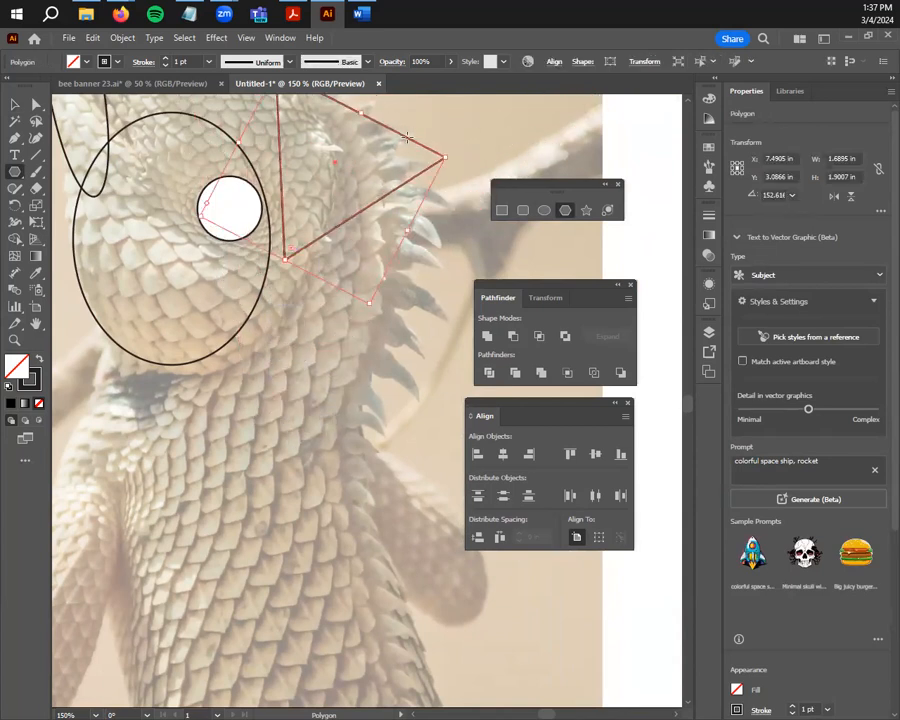
pyautogui.moveTo(410, 234); pyautogui.dragTo(303, 393)
pyautogui.press('v')
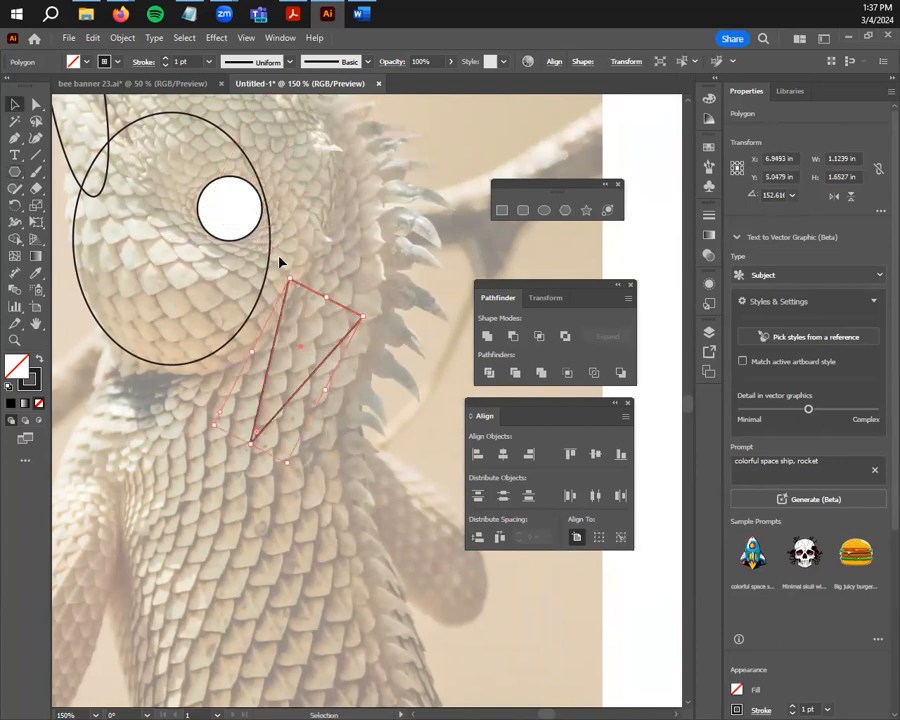
# Rotate the neck triangle to about 351°, stretch it to about 0.81 × 2.61 in, and place it along the back of the neck
pyautogui.click(292, 274)
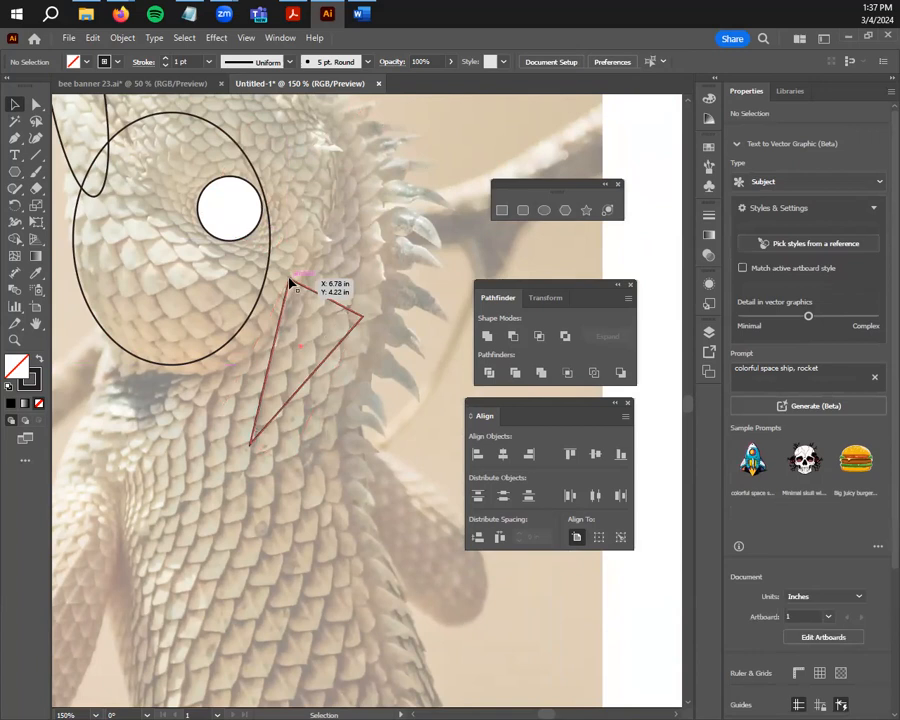
pyautogui.click(289, 280)
pyautogui.moveTo(287, 270); pyautogui.dragTo(324, 470)
pyautogui.moveTo(284, 400)
pyautogui.mouseDown()
pyautogui.moveTo(229, 448)
pyautogui.moveTo(276, 422)
pyautogui.mouseUp()
pyautogui.moveTo(337, 268); pyautogui.dragTo(376, 178)
pyautogui.moveTo(311, 428)
pyautogui.mouseDown()
pyautogui.moveTo(322, 438)
pyautogui.moveTo(332, 382)
pyautogui.moveTo(344, 440)
pyautogui.moveTo(323, 423)
pyautogui.mouseUp()
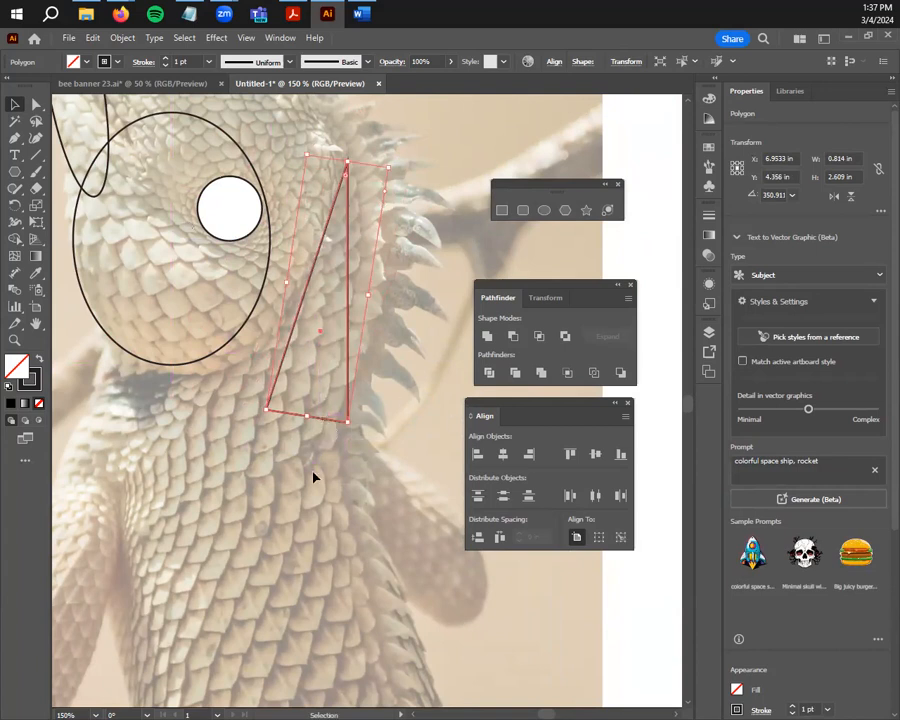
# Save the document as 3.1WIP-bb in Adobe Illustrator format in the proj3.1 folder, using the Illustrator 2020 version
pyautogui.click(70, 40)
pyautogui.click(116, 182)
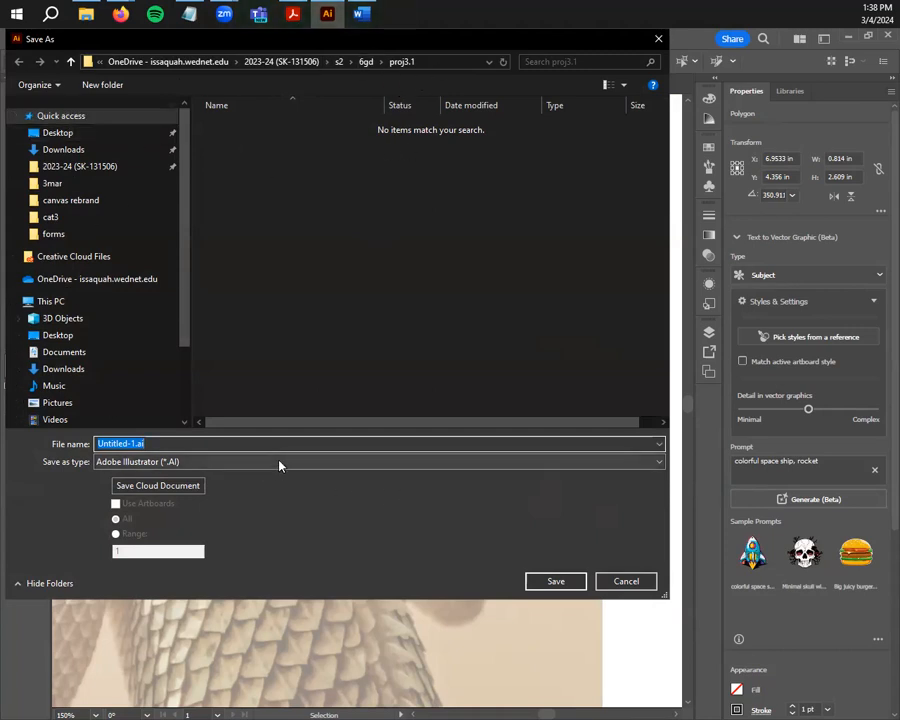
pyautogui.write('3.1WIP-bb')
pyautogui.press('Return')
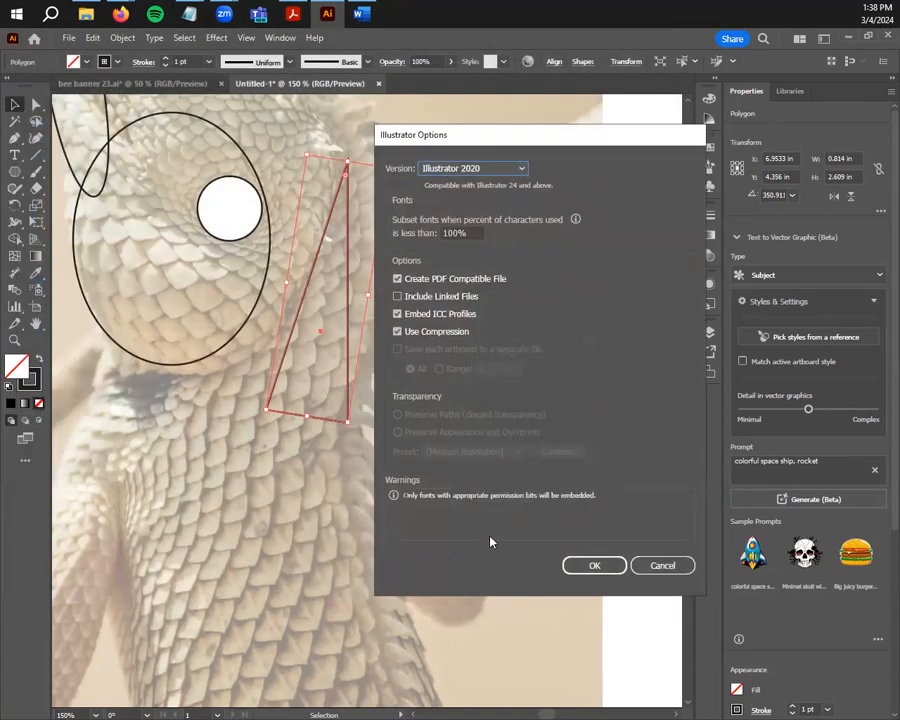
pyautogui.click(594, 567)
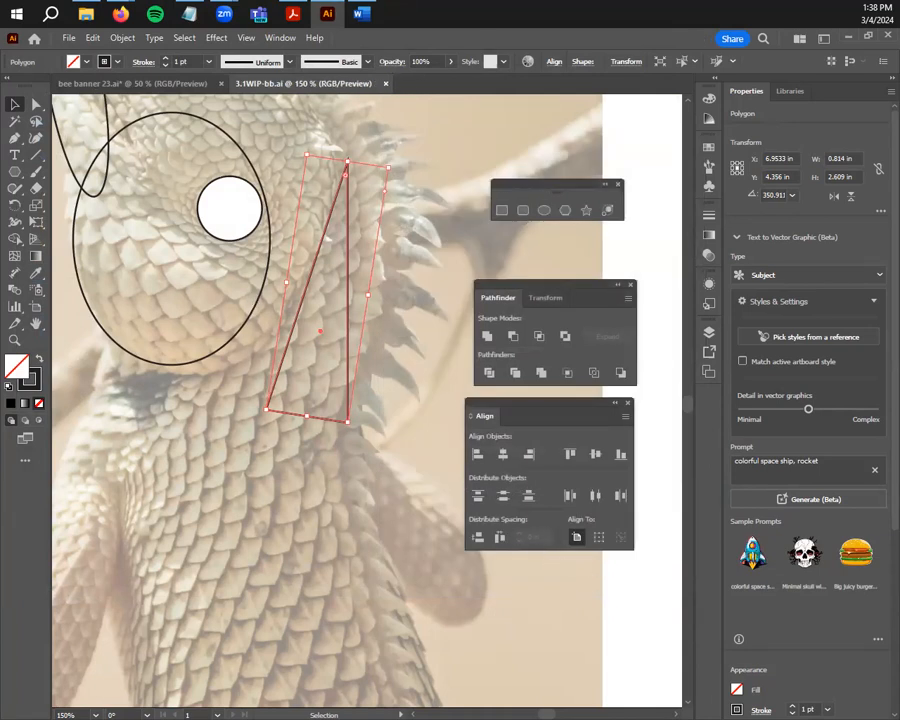
pyautogui.scroll(5, 110, 348)
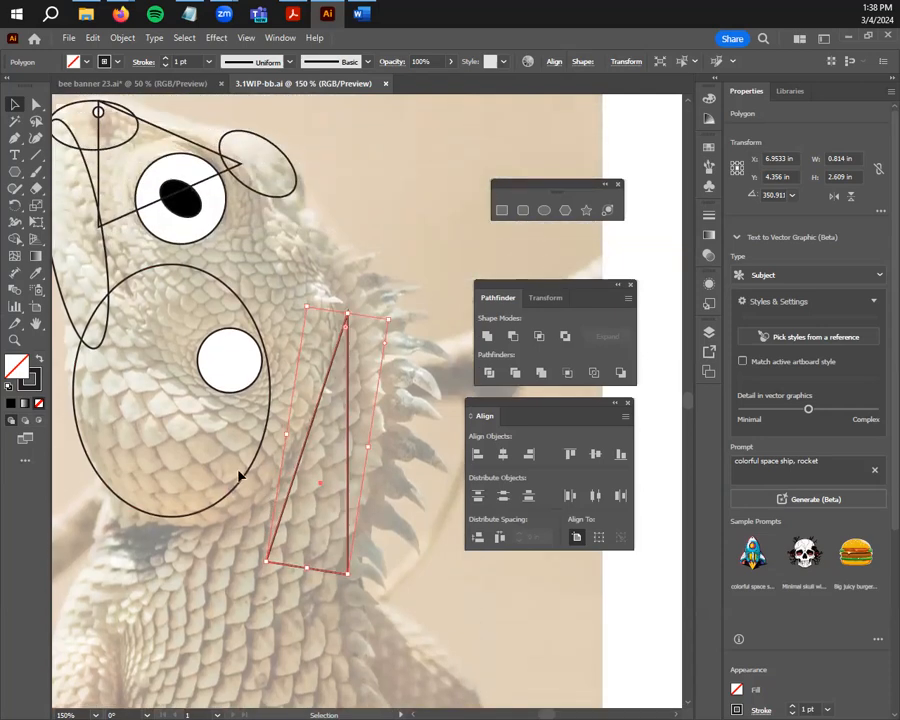
pyautogui.moveTo(215, 523); pyautogui.dragTo(283, 488)
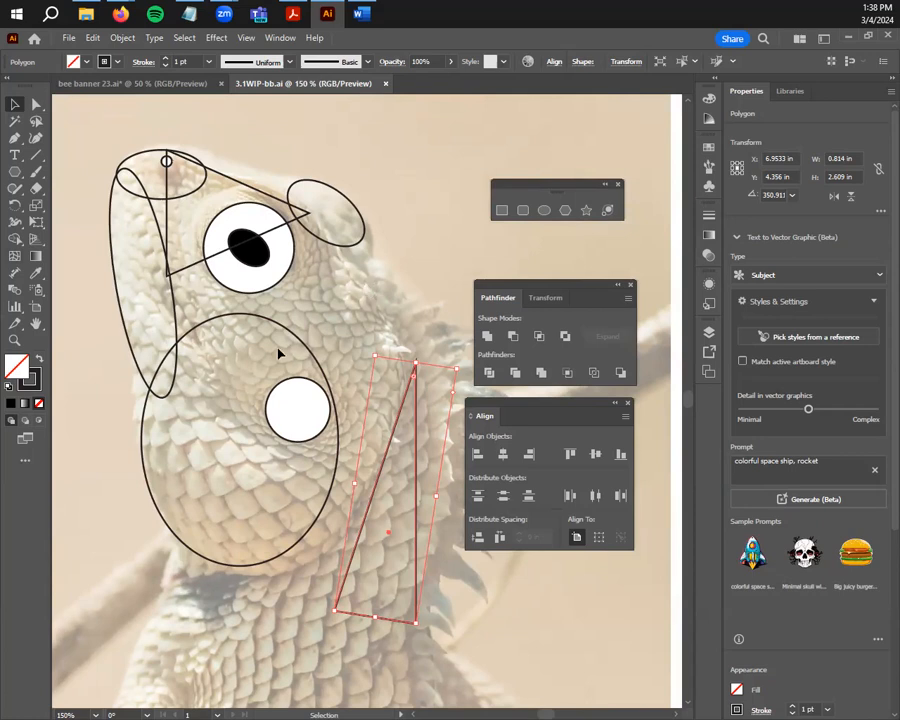
# Switch to Firefox to review the PROJ 3.1 assignment's daily schedule and resources, and return to the Illustrator drawing
pyautogui.click(121, 14)
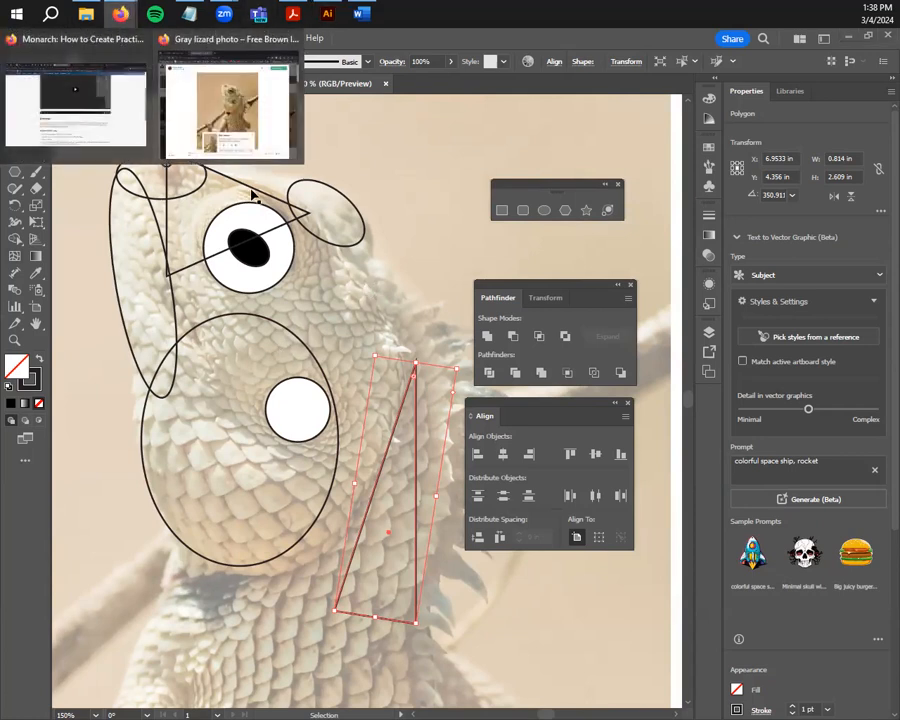
pyautogui.click(93, 142)
pyautogui.click(121, 14)
pyautogui.click(226, 94)
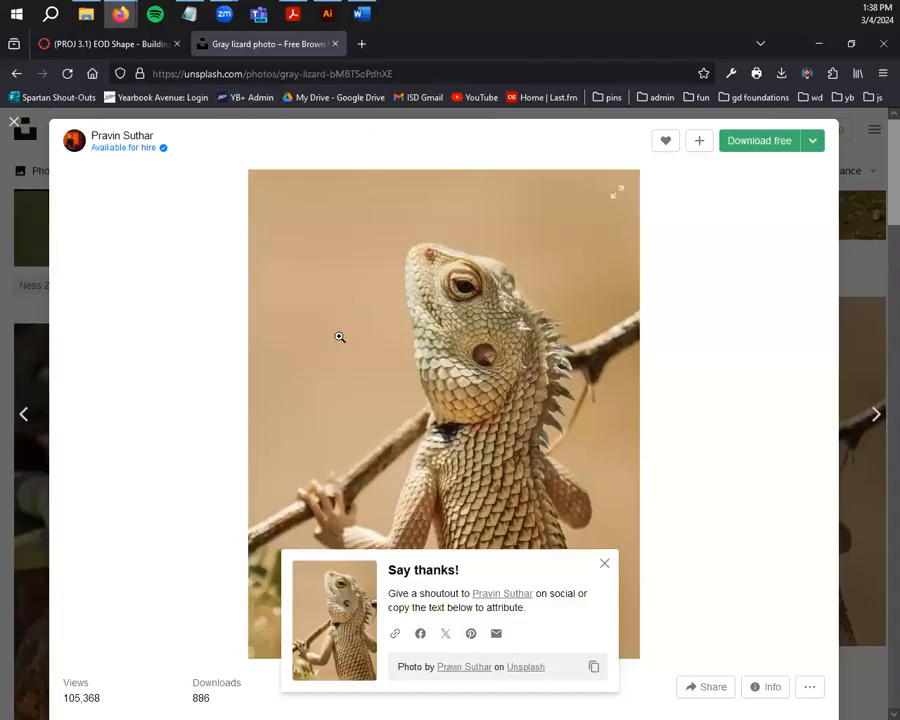
pyautogui.click(120, 44)
pyautogui.scroll(-10, 172, 345)
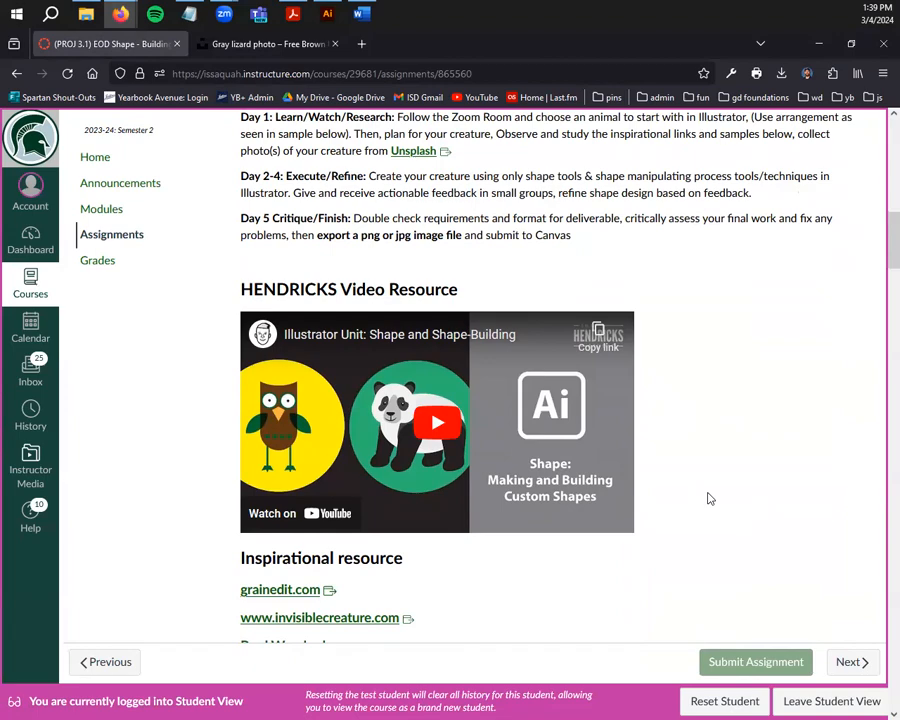
pyautogui.click(327, 14)
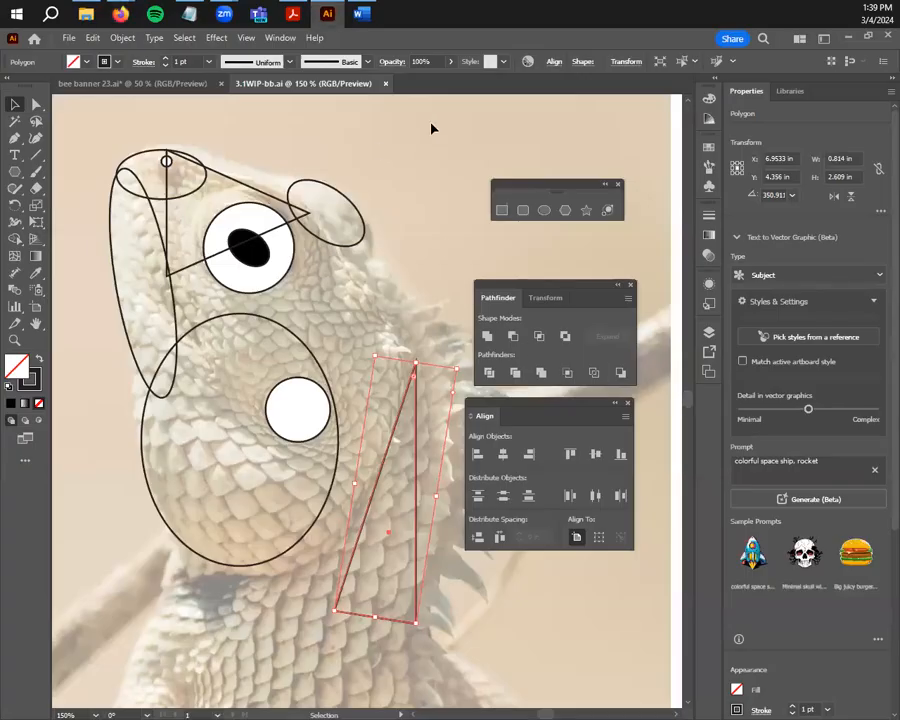